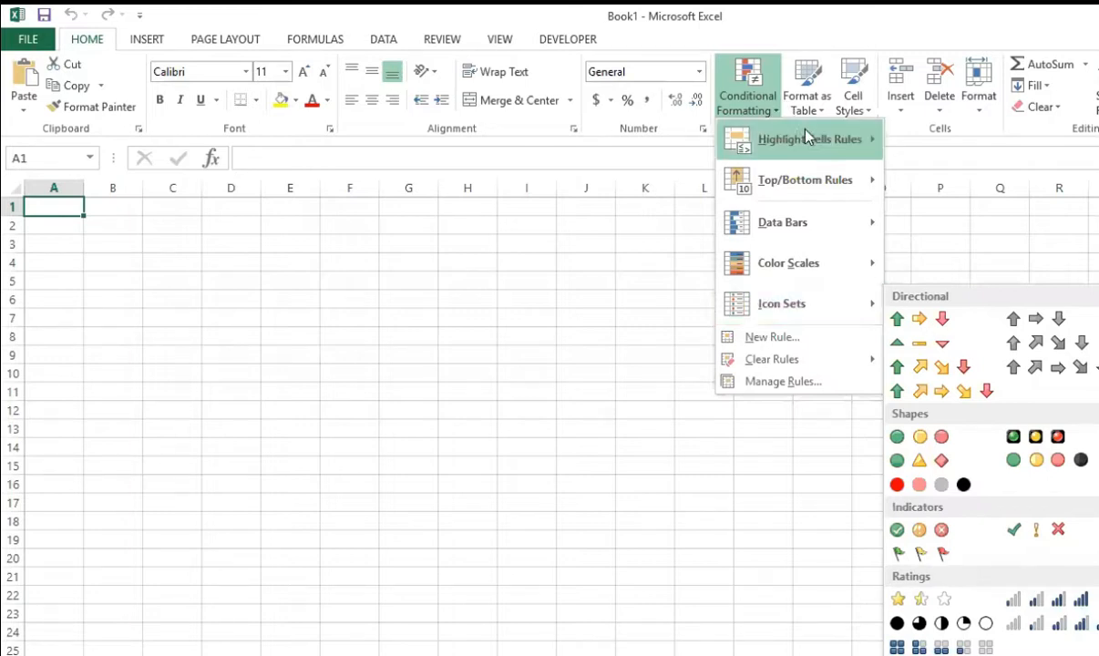
Step: Start a new conditional formatting rule for cell A1 that formats cell values greater than 5
mouse_move(808, 152)
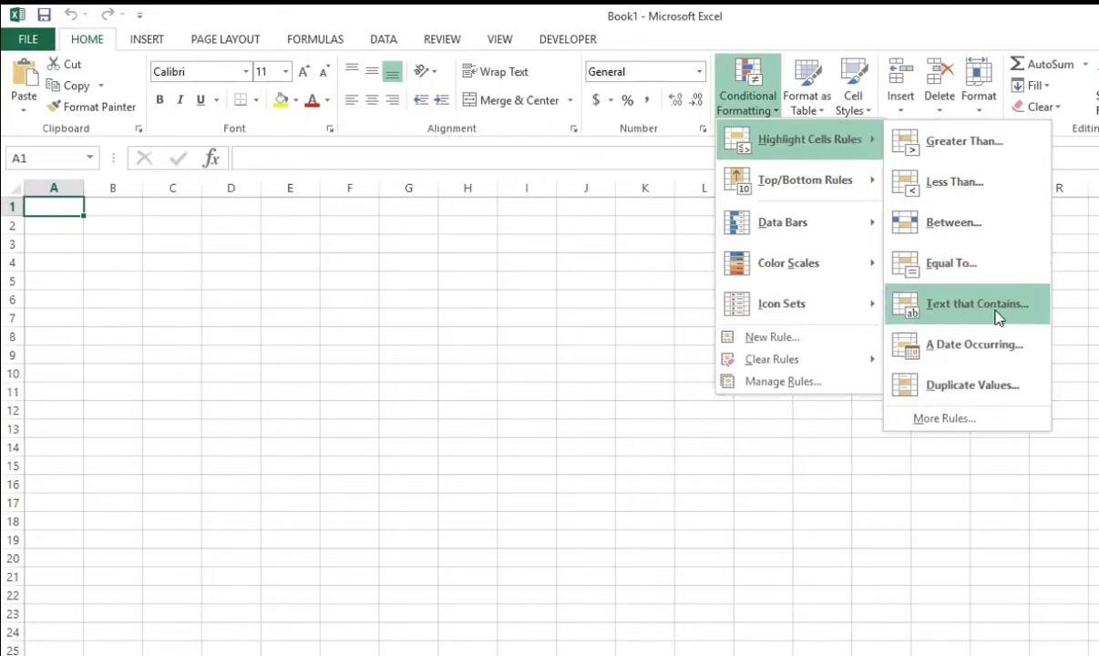
left_click(992, 420)
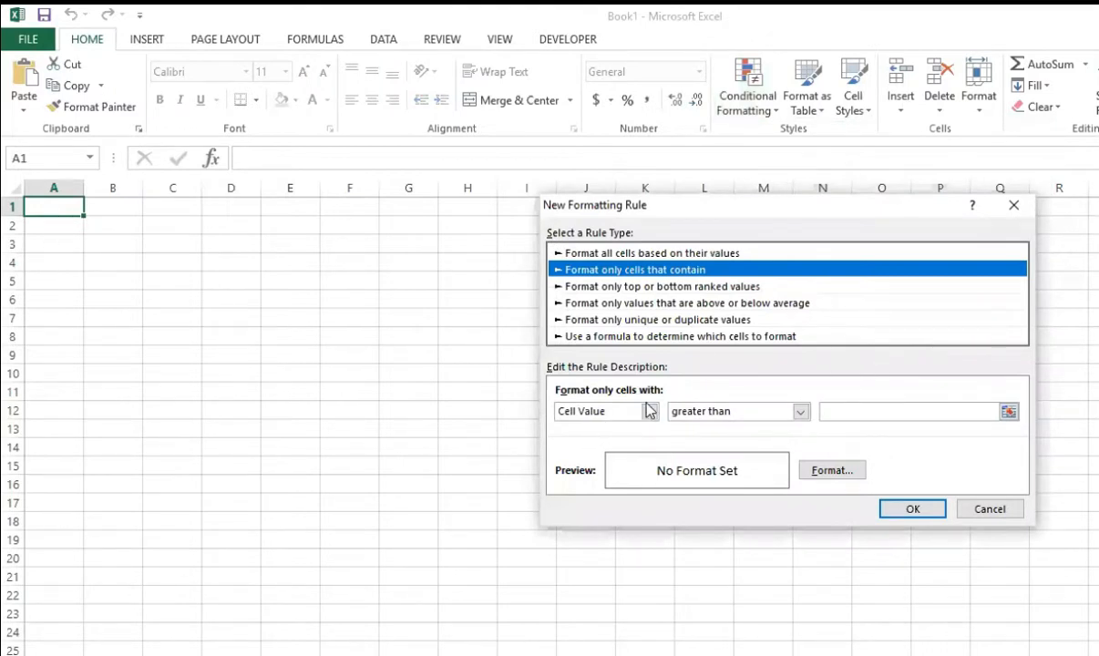
left_click(800, 413)
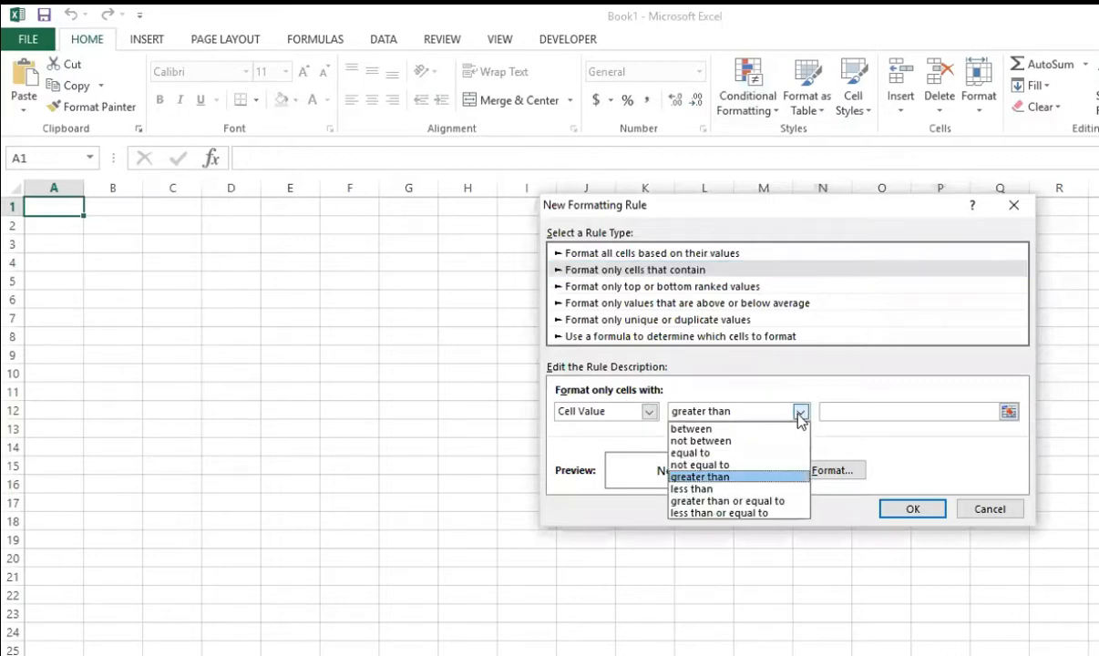
left_click(776, 477)
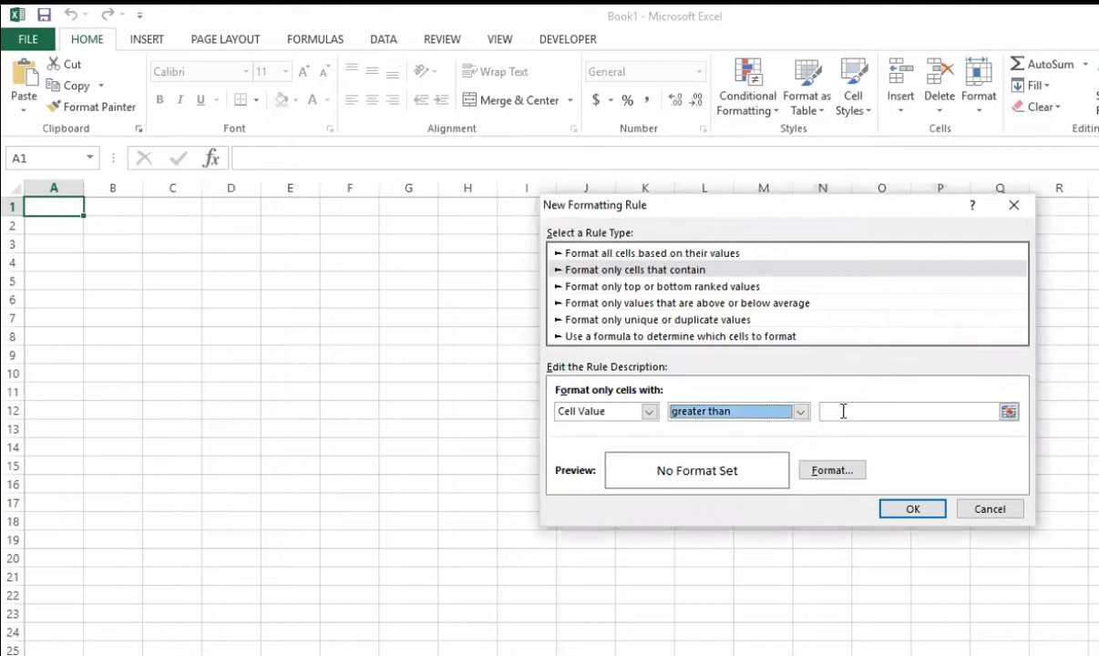
left_click(844, 412)
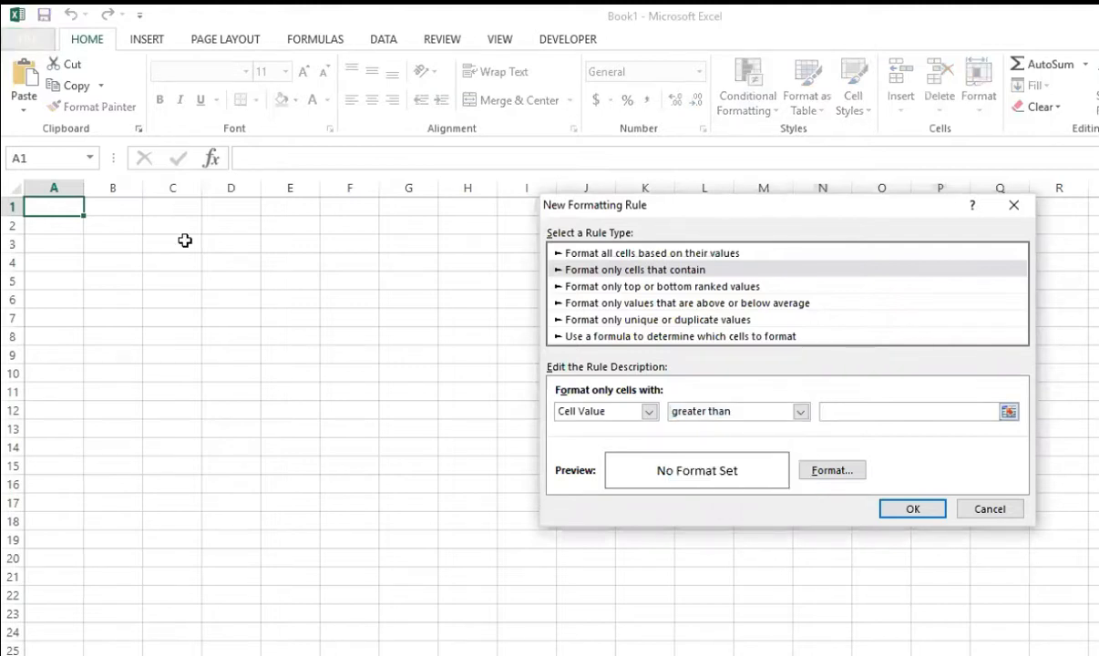
type("5")
Step: Give the rule a yellow font and a black background fill, and apply it to cell A1
left_click(806, 477)
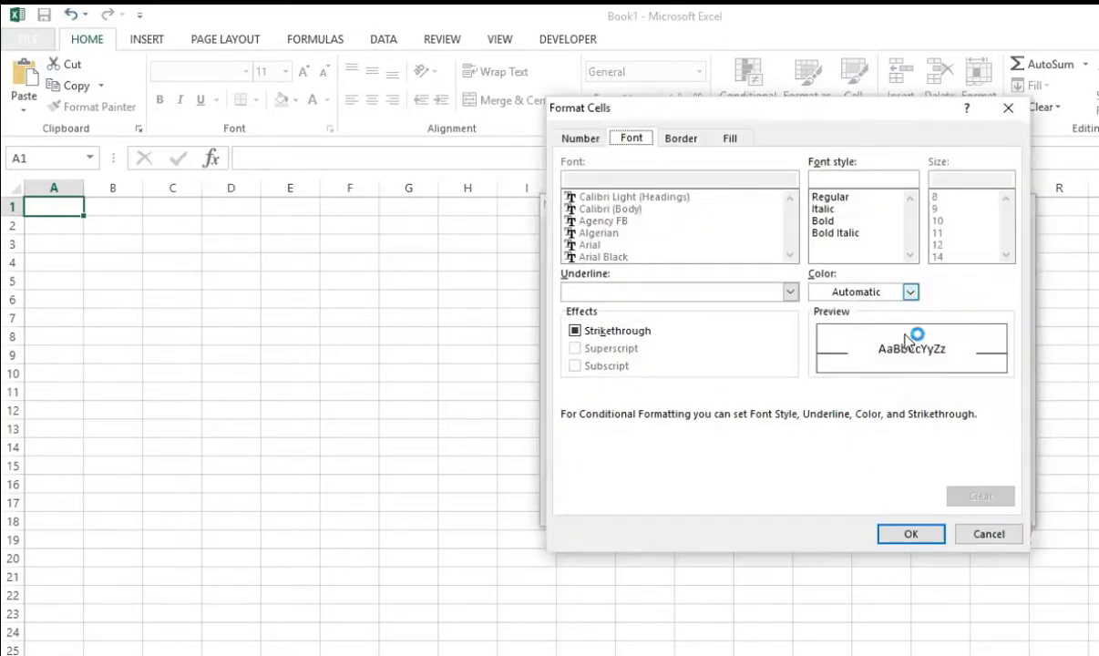
left_click(909, 291)
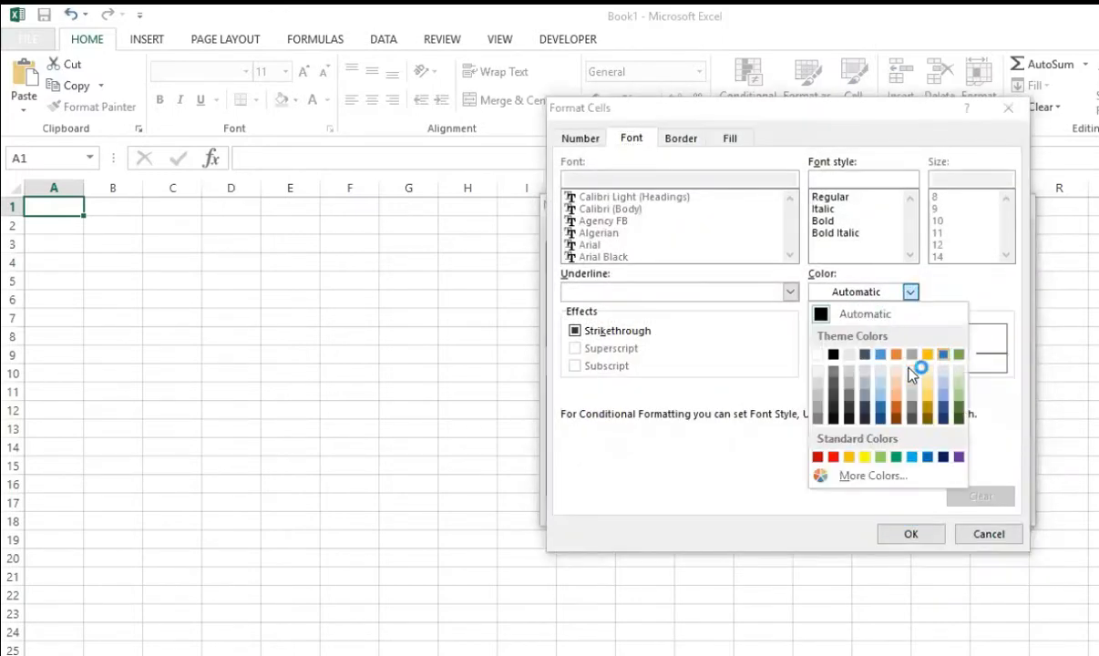
left_click(865, 456)
left_click(910, 533)
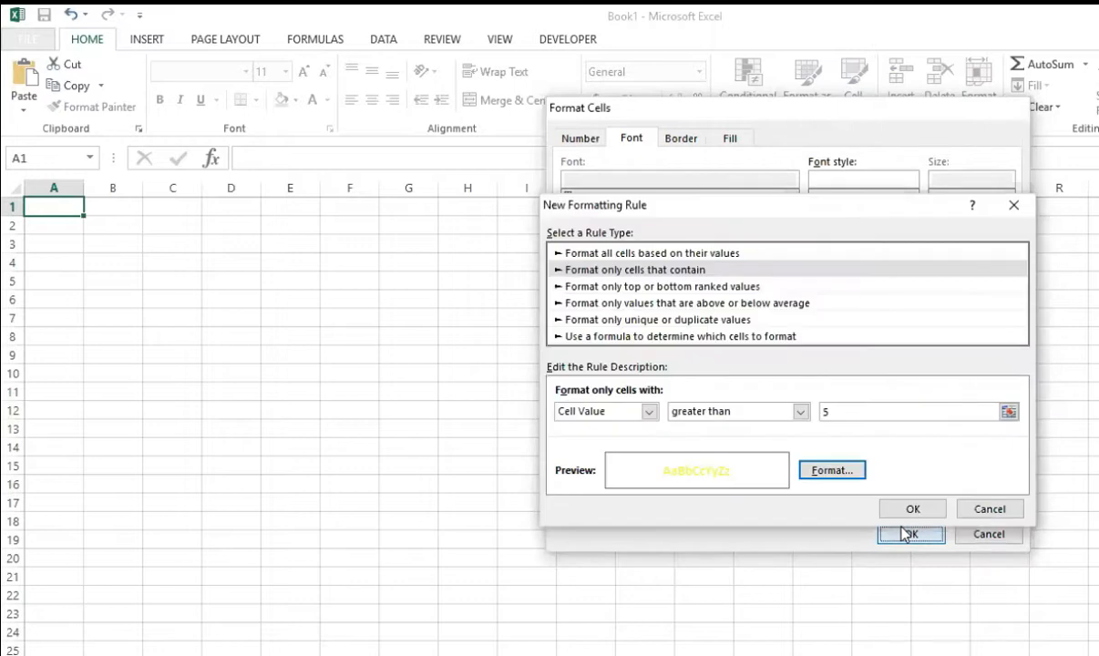
left_click(834, 470)
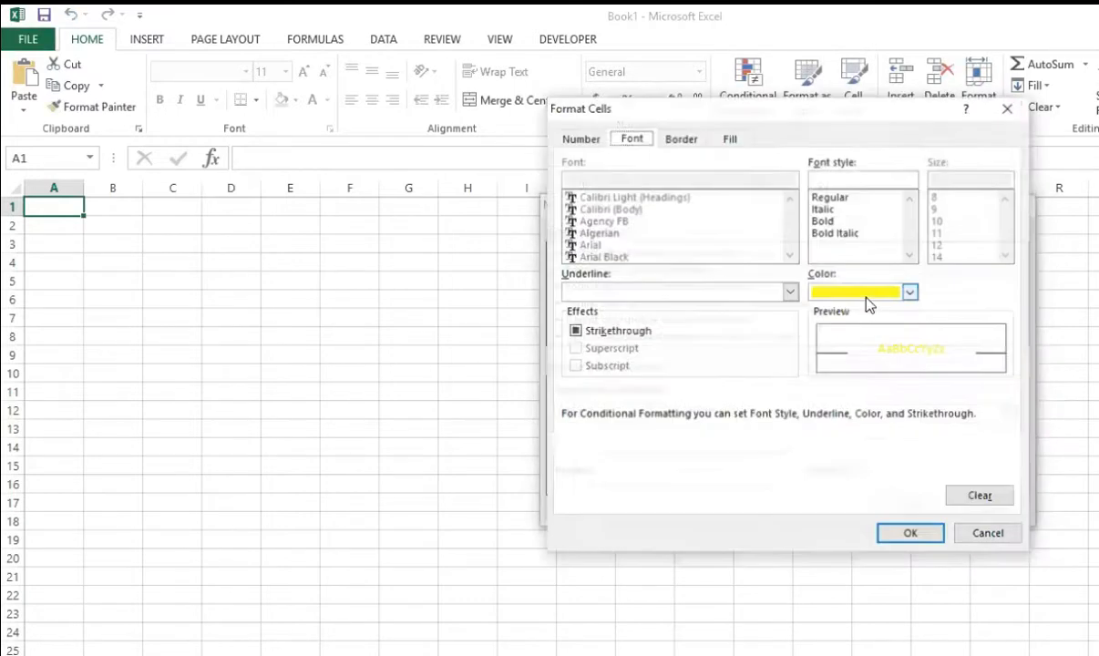
left_click(729, 139)
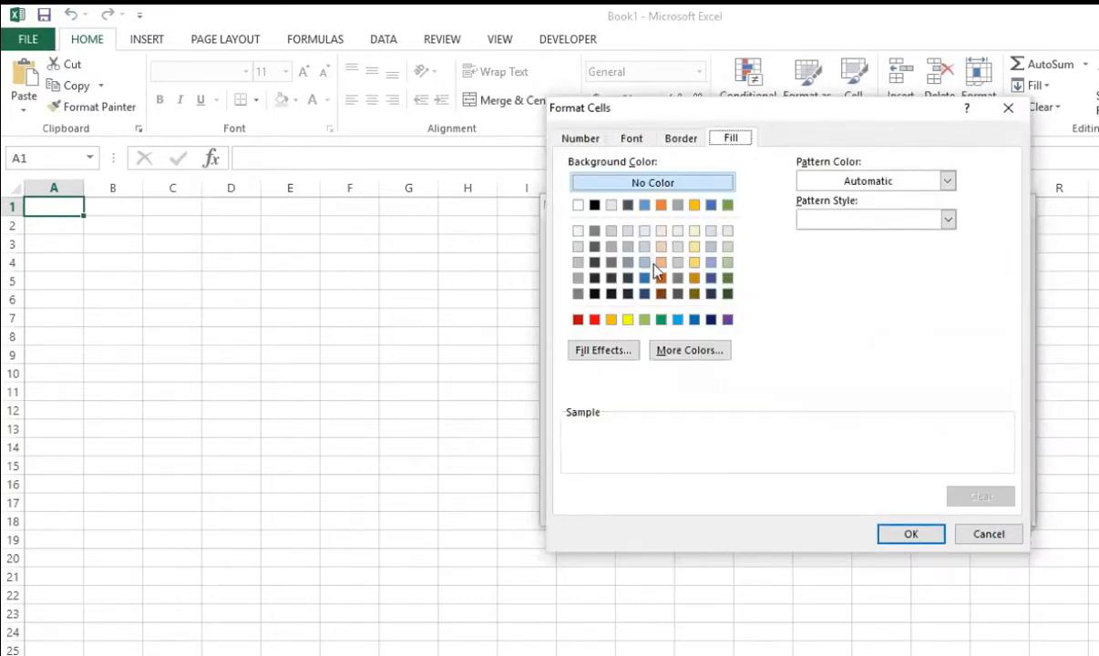
left_click(594, 205)
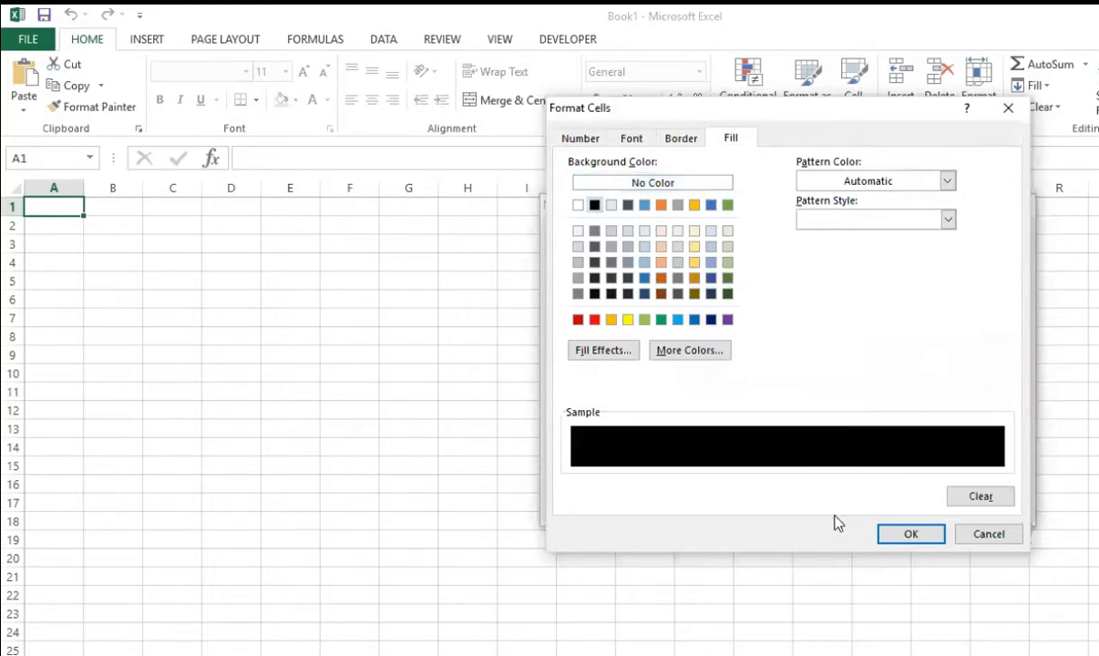
left_click(913, 537)
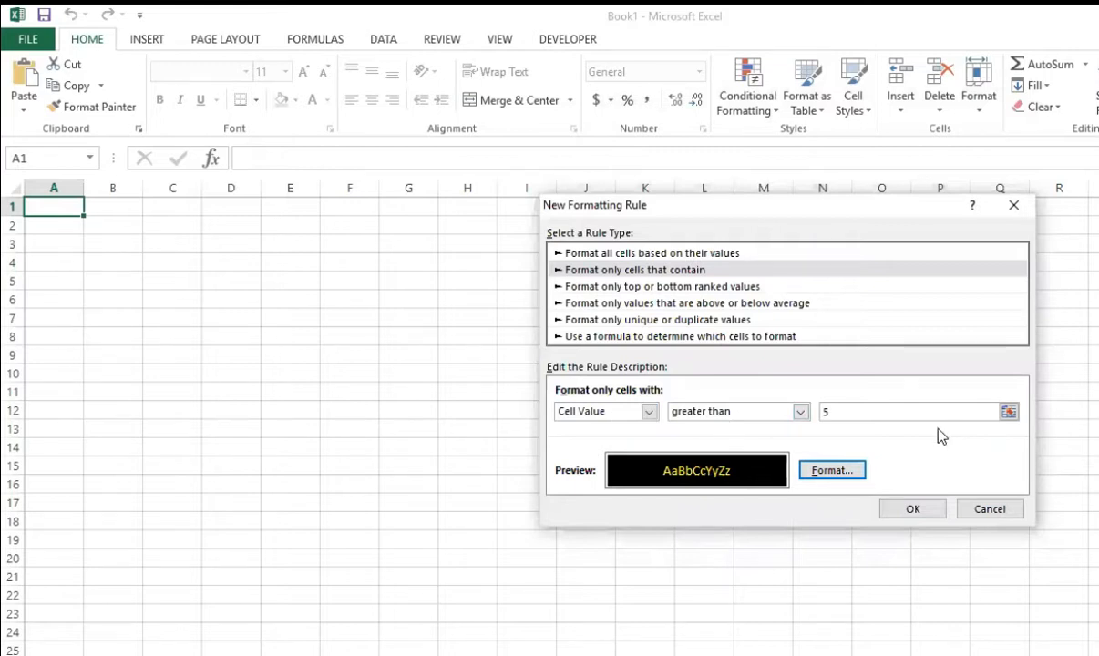
left_click(911, 510)
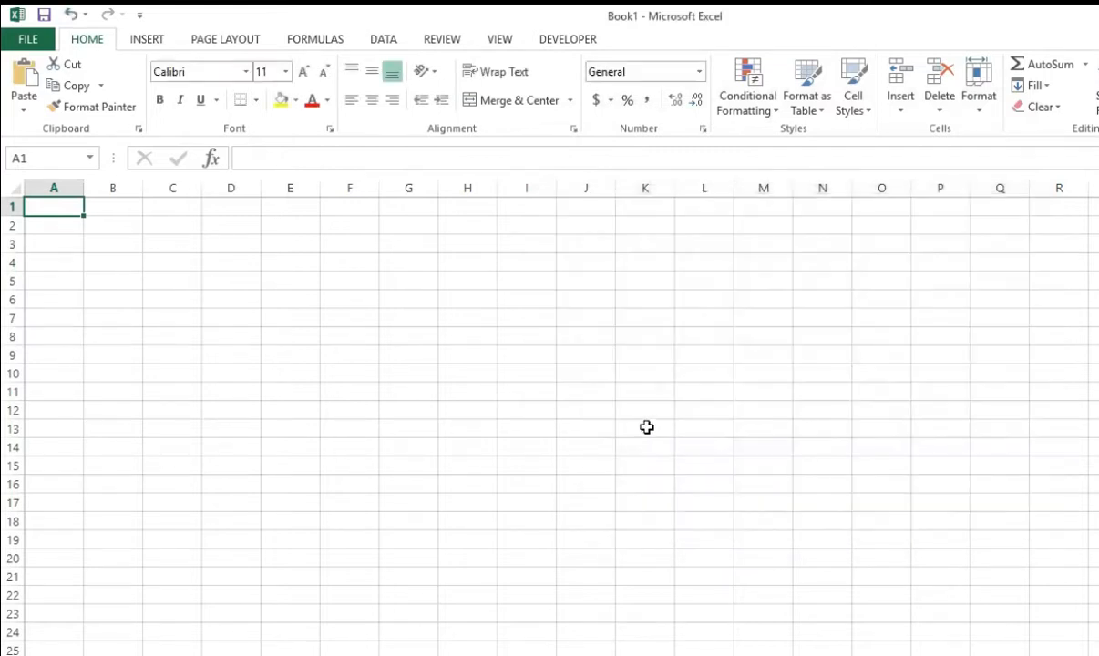
Step: Test the conditional formatting rule by entering 3 and then 6 in cell A1
key("Down")
key("Up")
type("3")
key("Return")
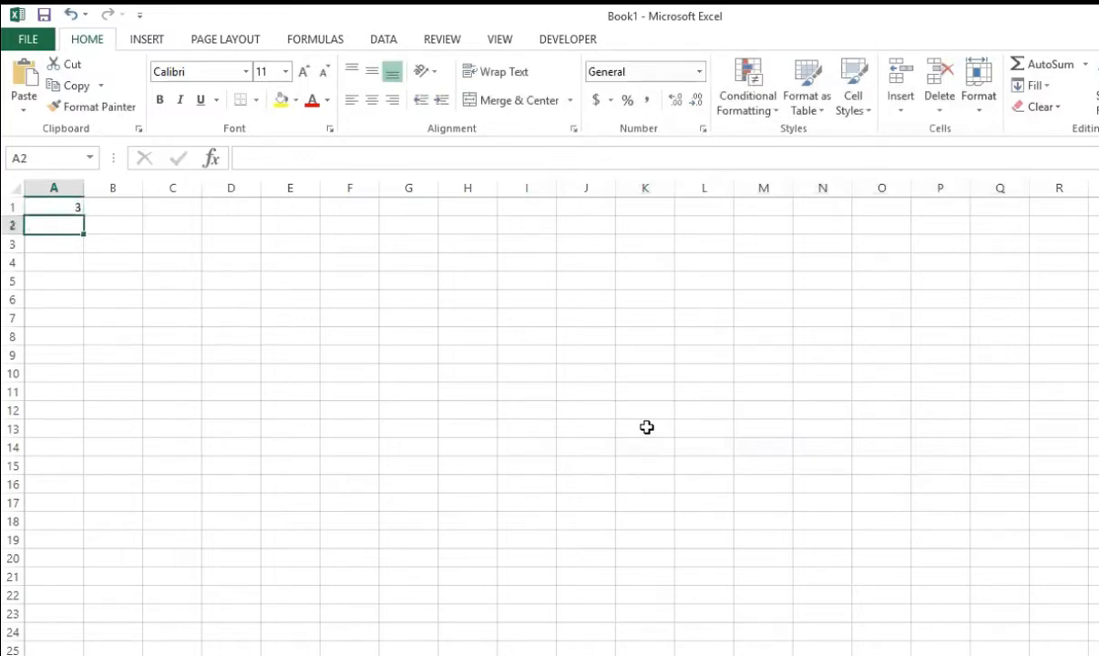
key("Up")
type("6")
key("Return")
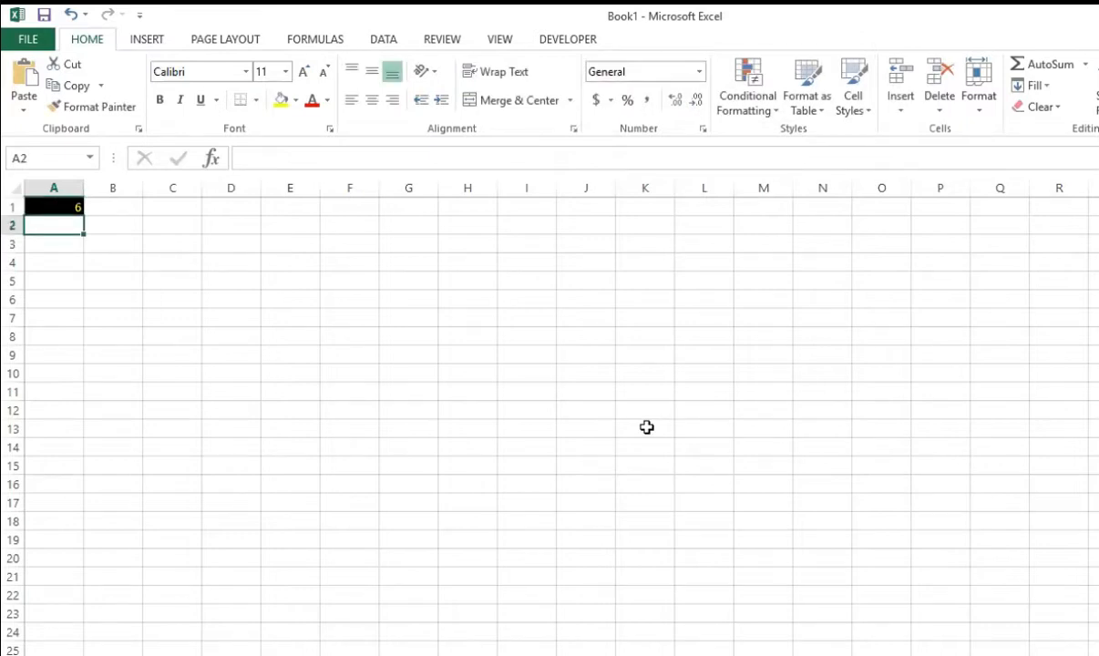
key("Up")
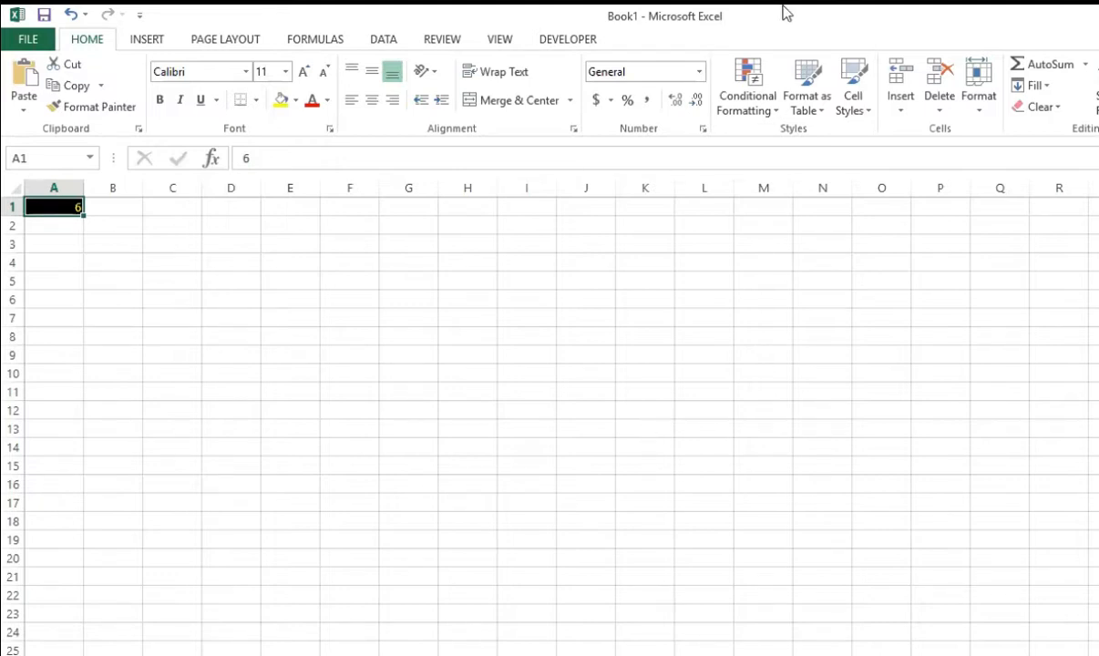
left_click(764, 110)
mouse_move(809, 139)
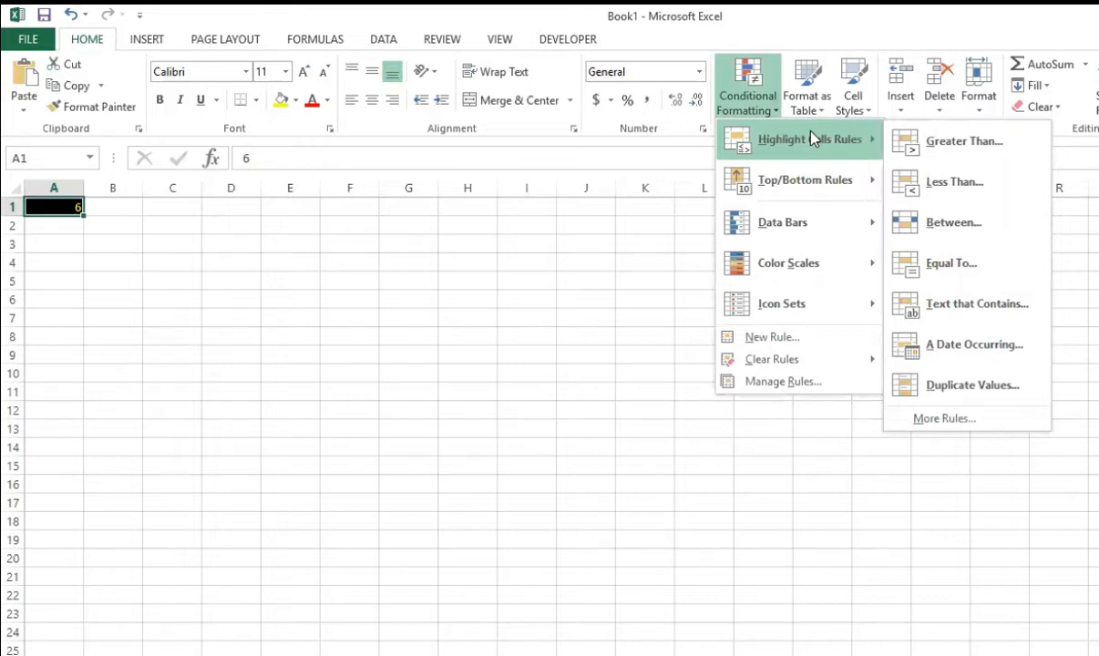
left_click(982, 390)
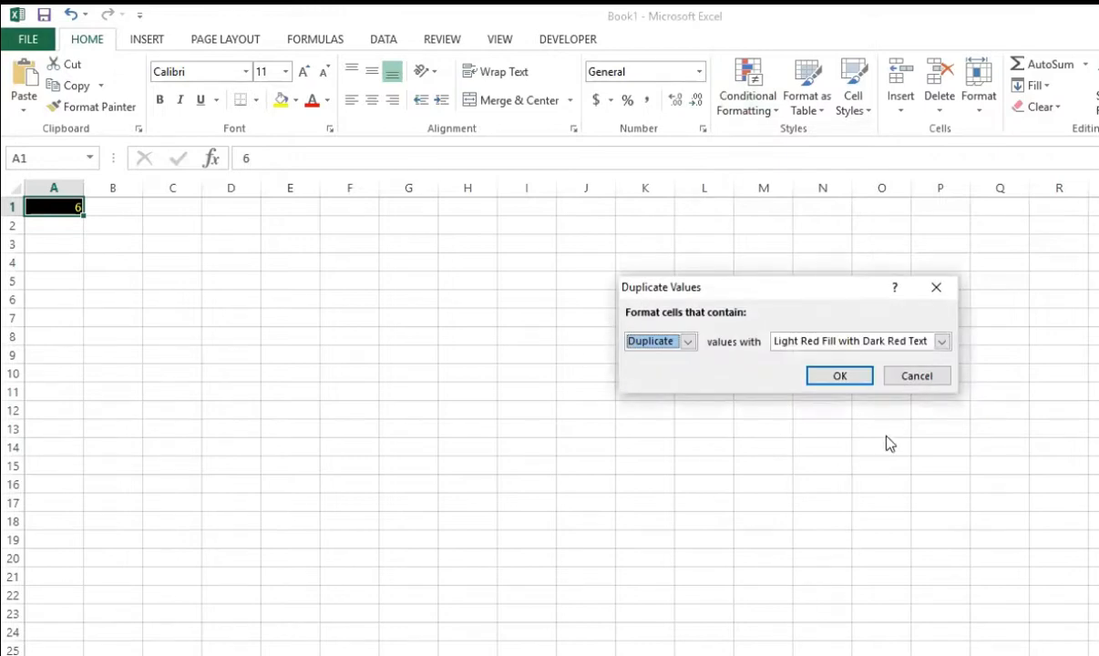
left_click(928, 376)
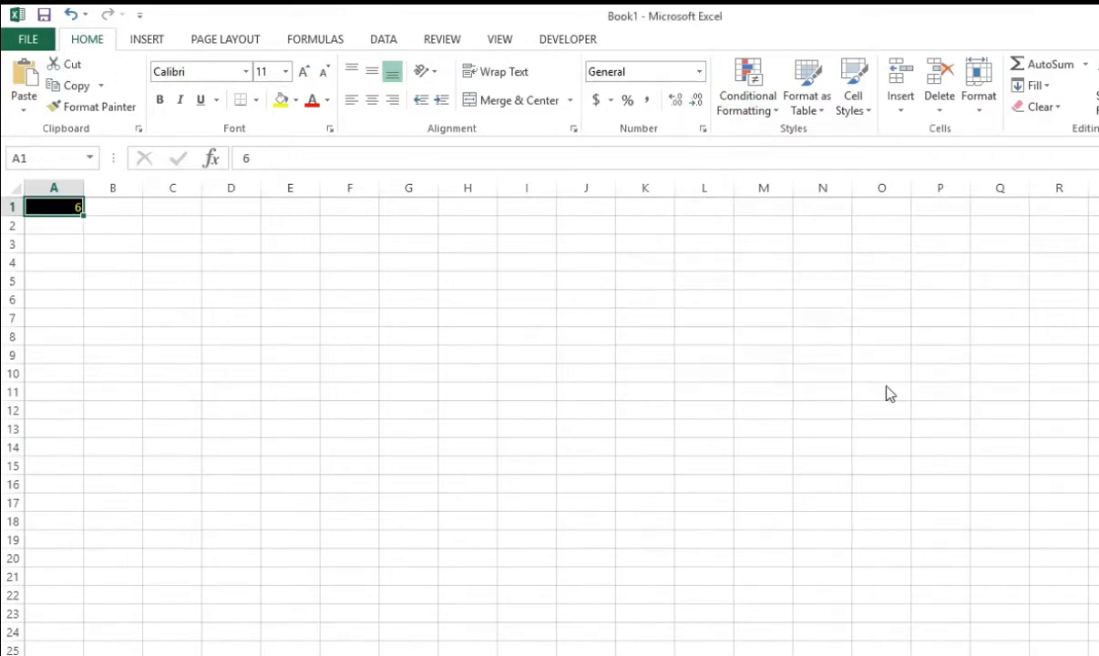
Step: Switch to File Explorer and open the Sales Data-Feb 2020 workbook from the Case Study1 folder
key("alt+Tab")
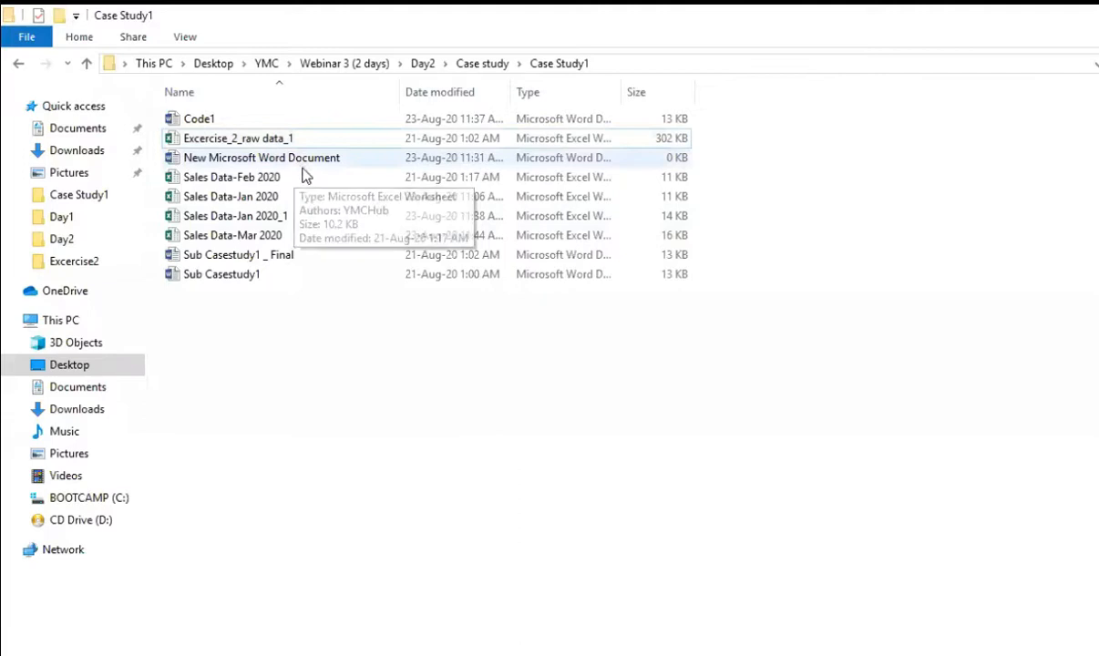
left_click(295, 181)
key("alt+Tab")
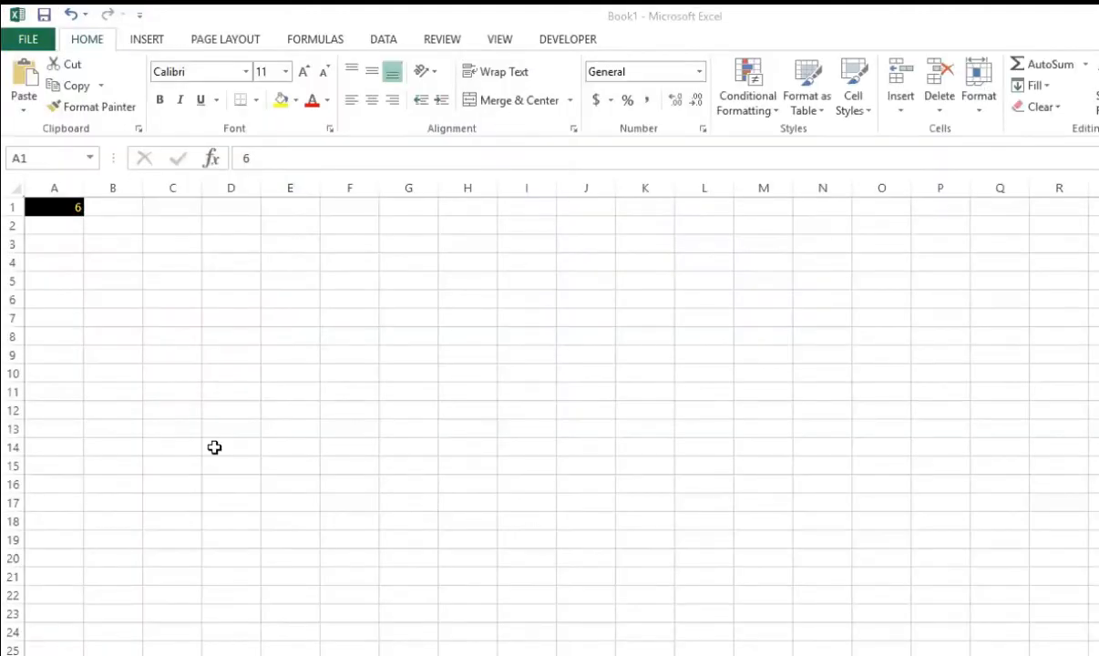
Step: Copy the entire sales table from cell A1 to its last cell in the Sales Data-Feb 2020 workbook
left_click(167, 408)
key("shift+Down")
key("shift+Up")
key("Up")
key("ctrl+shift+Home")
key("ctrl+Up")
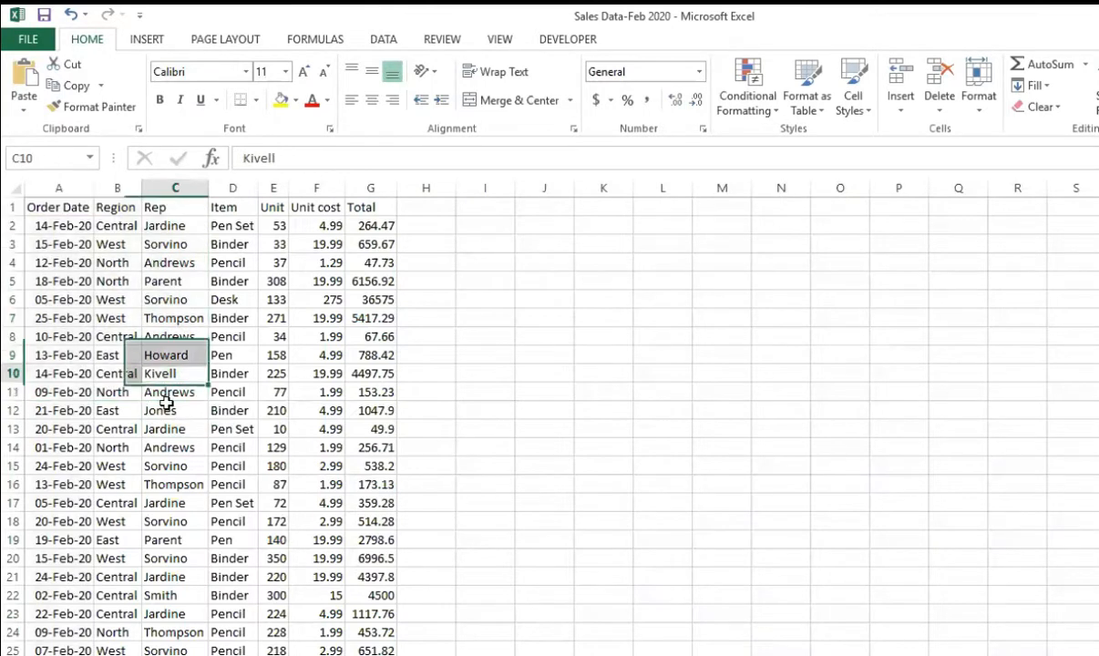
key("ctrl+Home")
key("ctrl+shift+End")
key("ctrl+c")
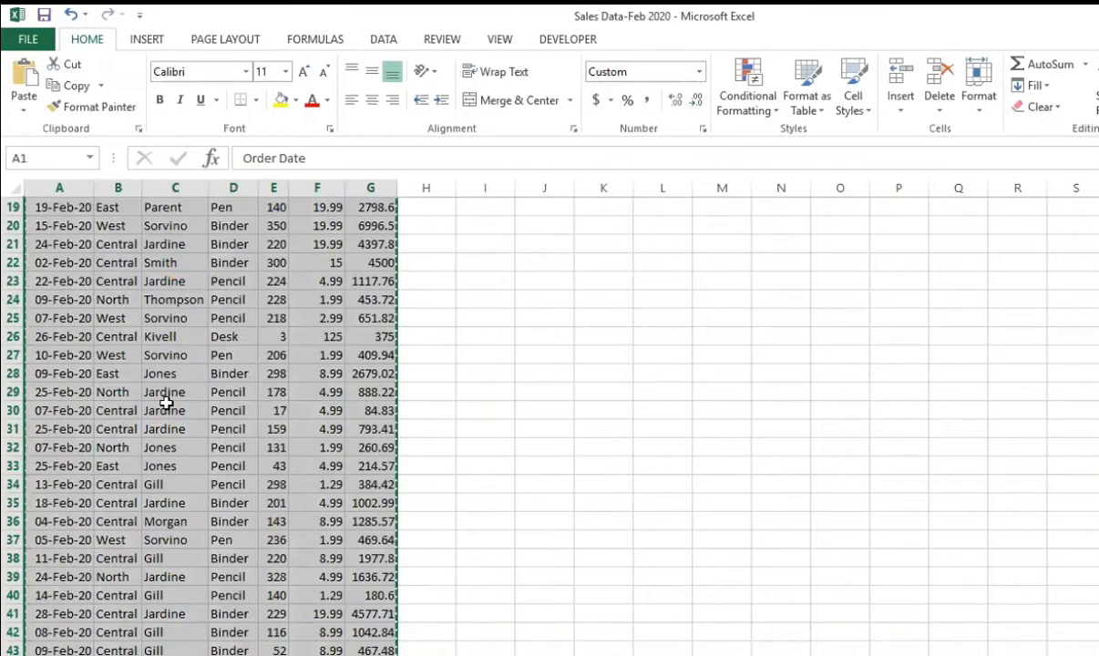
Step: Clear cell A1 in Book1, paste the copied sales table there, and autofit its column widths
key("alt+Tab")
key("Delete")
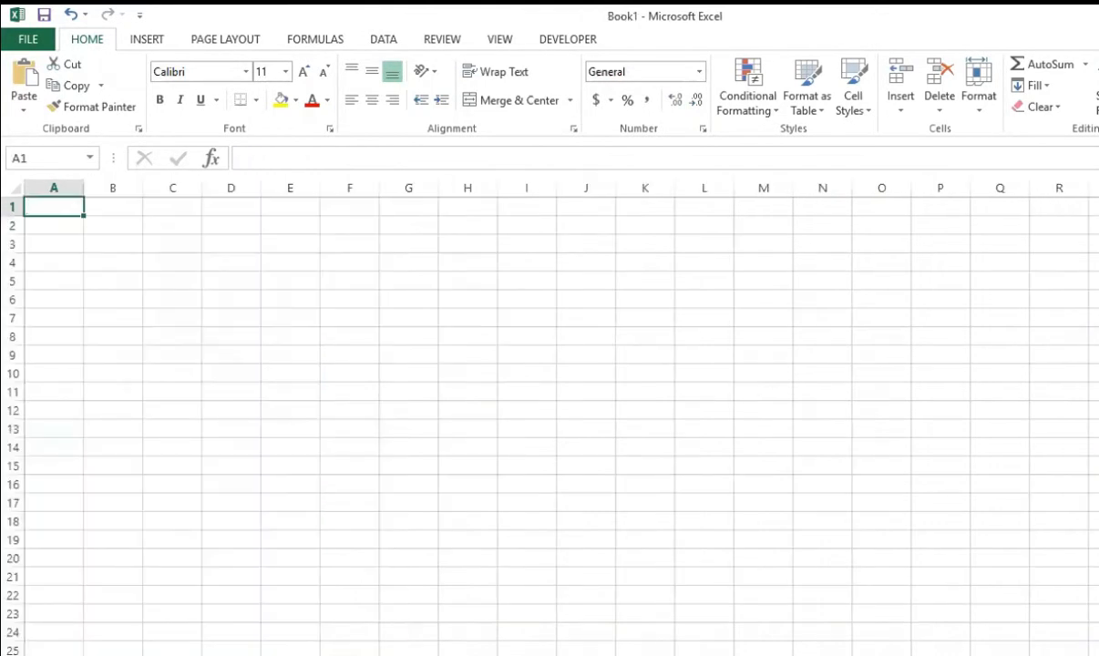
key("ctrl+v")
key("alt+h")
key("o")
key("i")
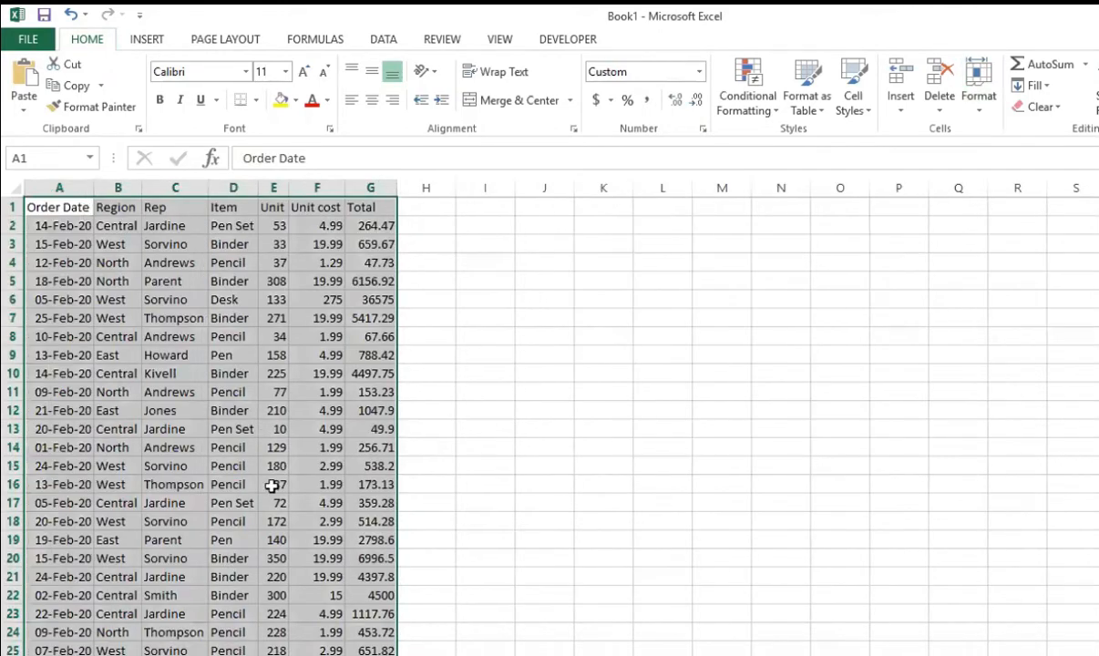
left_click(272, 484)
Step: Highlight duplicate values in the Rep column with Light Red Fill with Dark Red Text
left_click(175, 188)
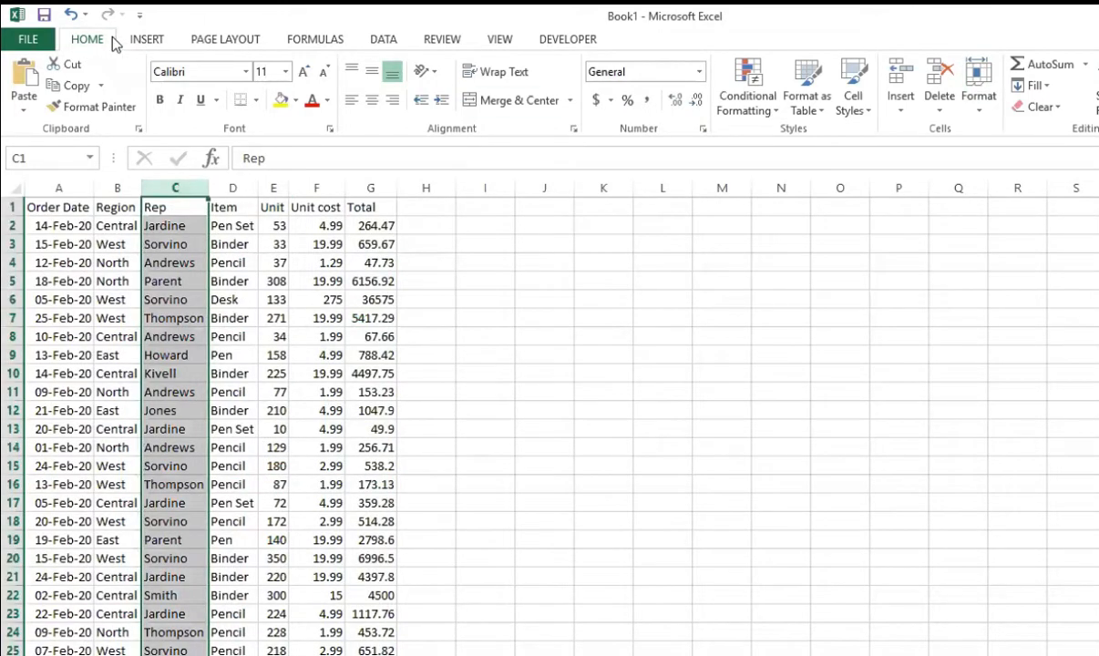
left_click(746, 104)
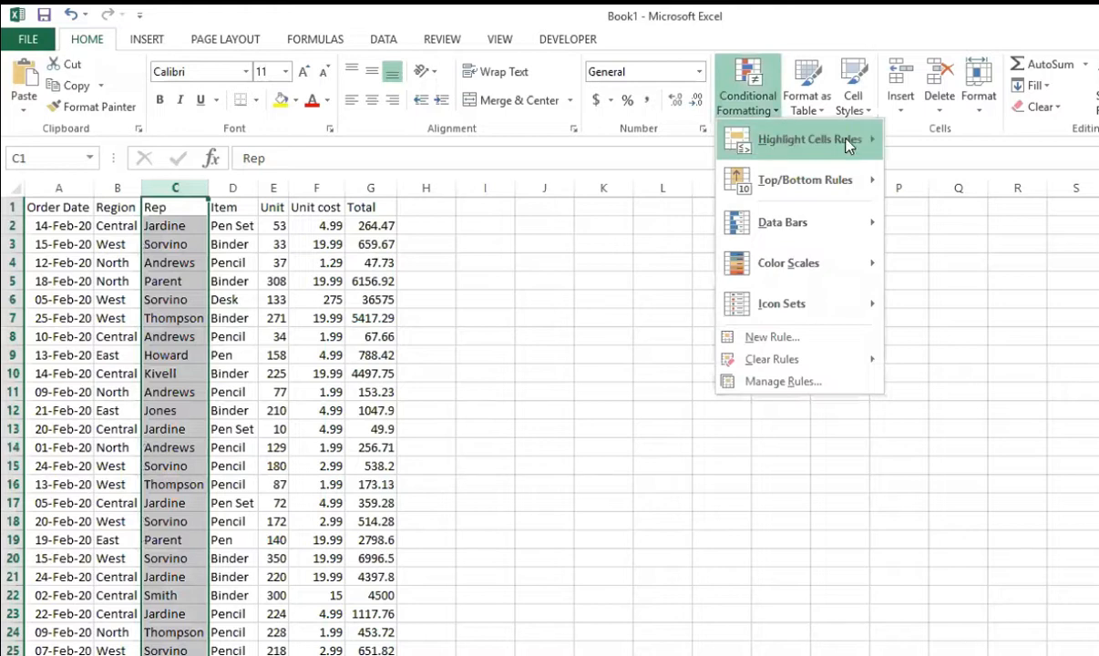
left_click(948, 387)
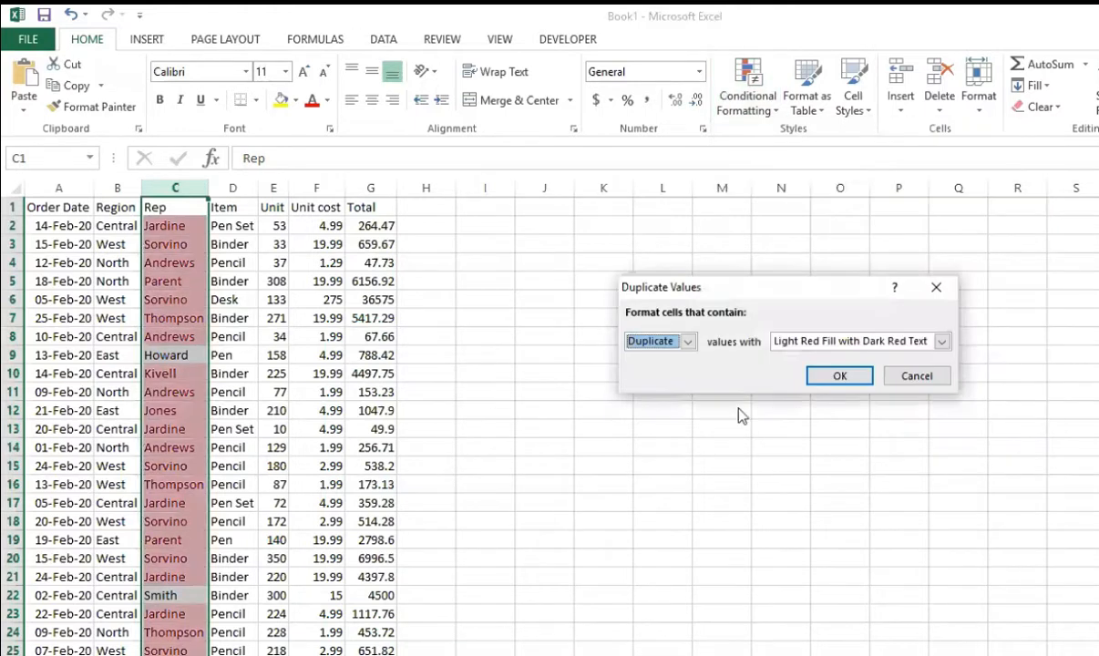
left_click(839, 376)
left_click(189, 362)
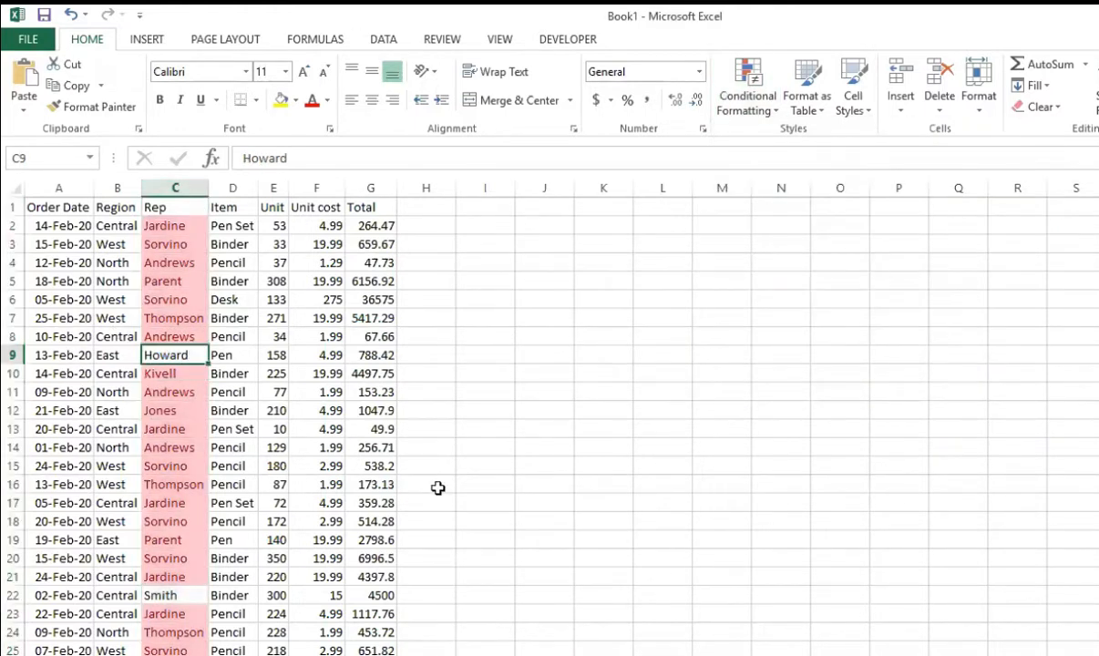
scroll(319, 498, "down", 11)
scroll(302, 493, "up", 6)
scroll(292, 503, "up", 5)
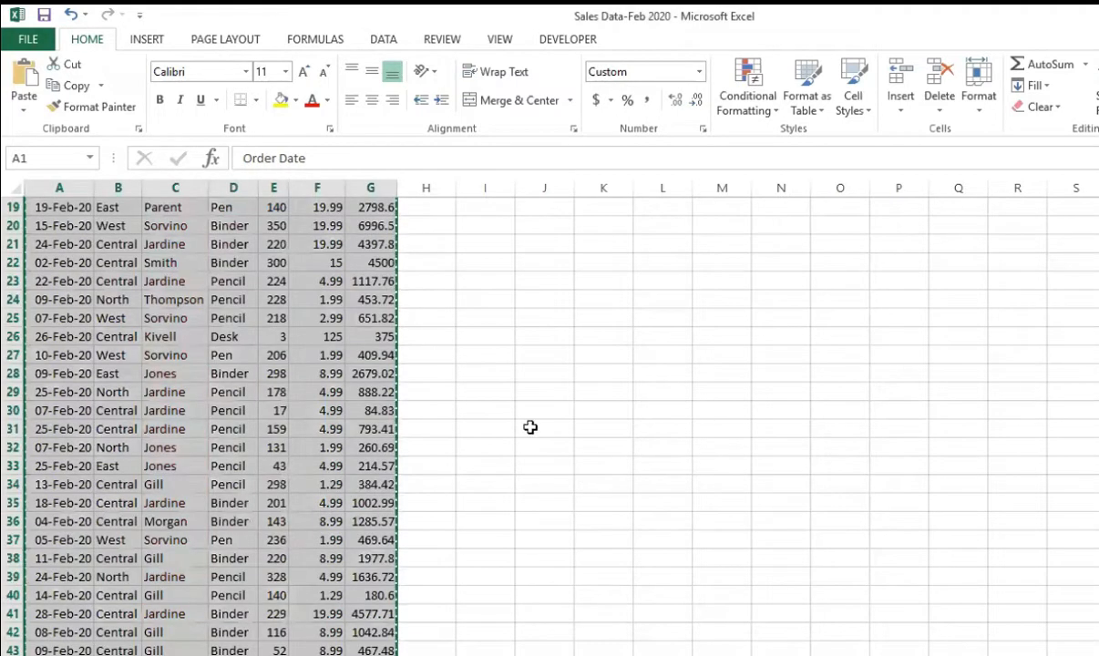
left_click(528, 428)
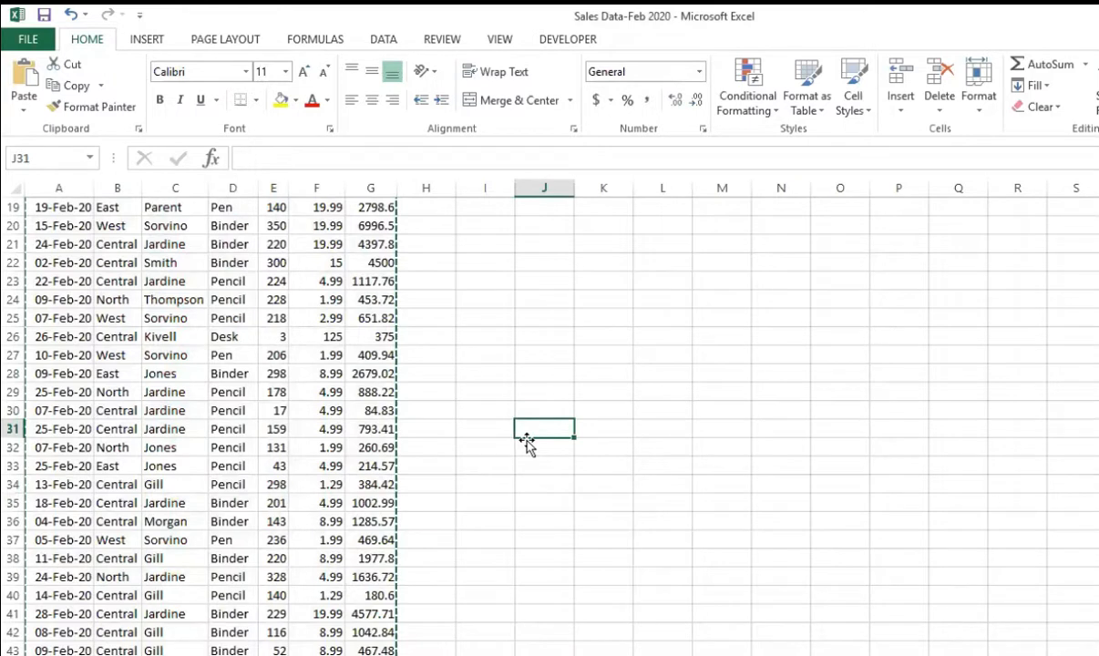
left_click(759, 107)
mouse_move(811, 189)
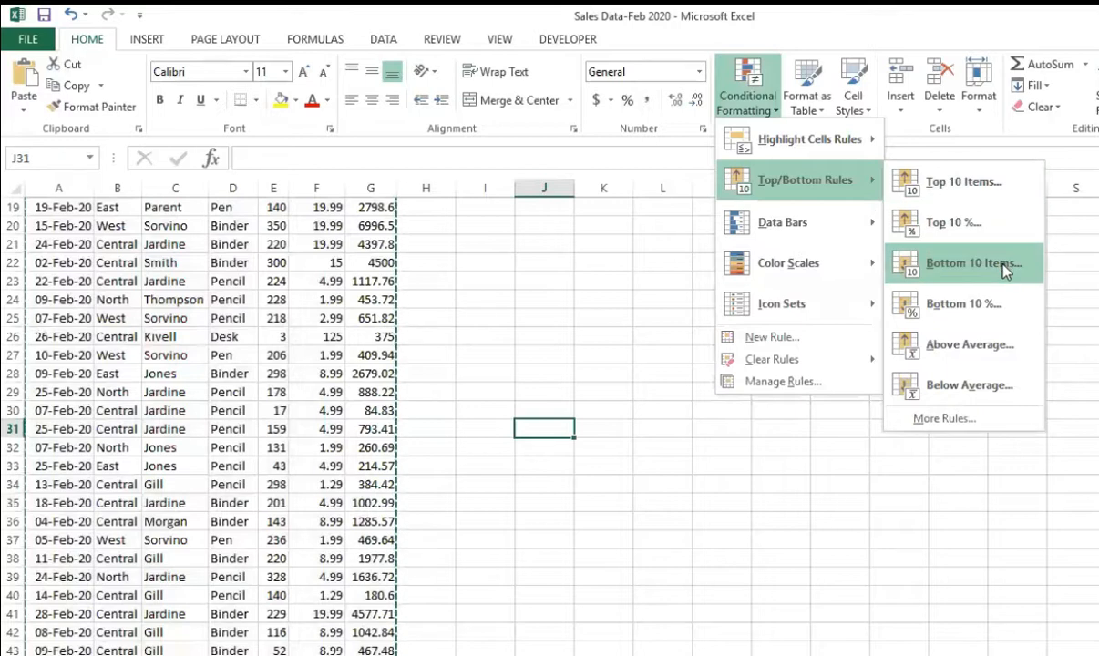
key("Escape")
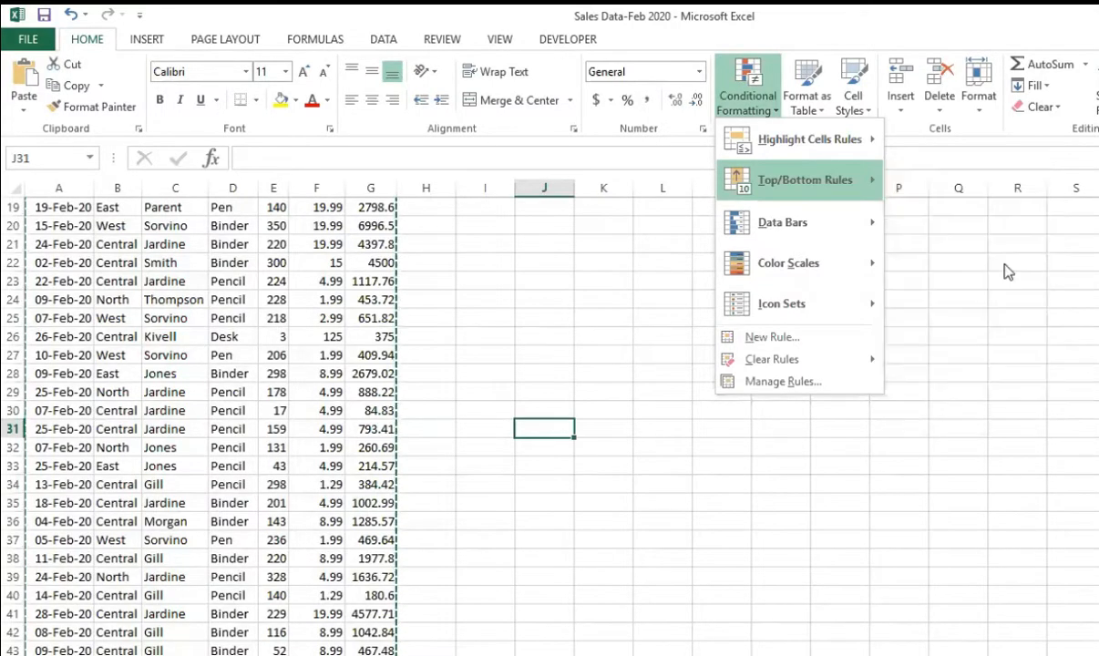
key("Escape")
left_click(624, 331)
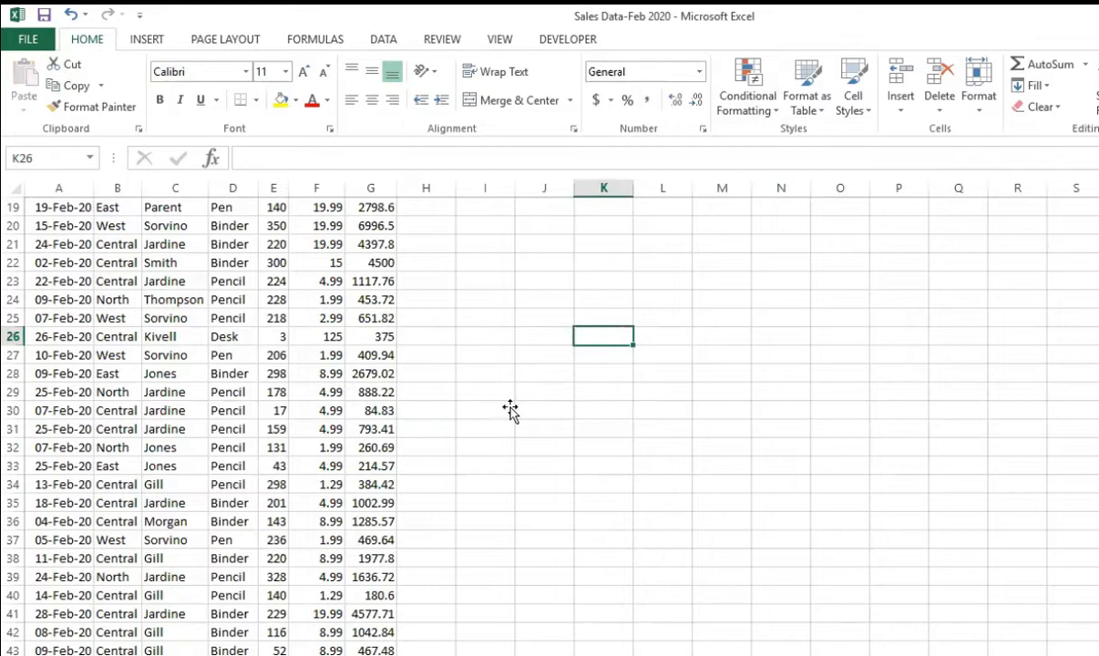
left_click(202, 396)
key("ctrl+Home")
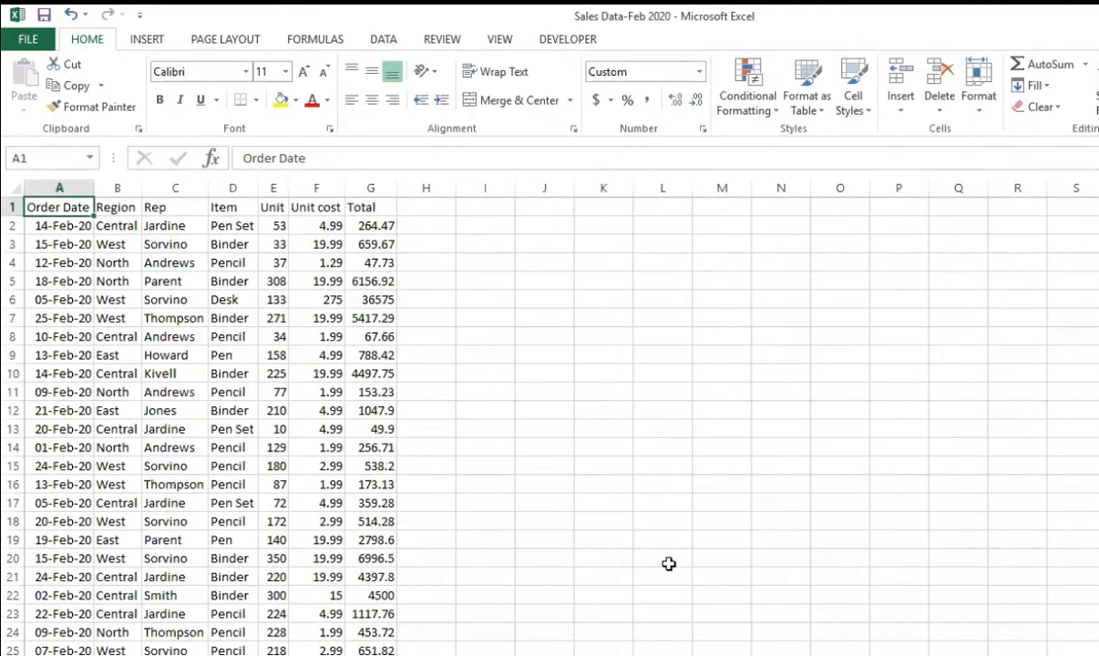
key("ctrl+shift+Down")
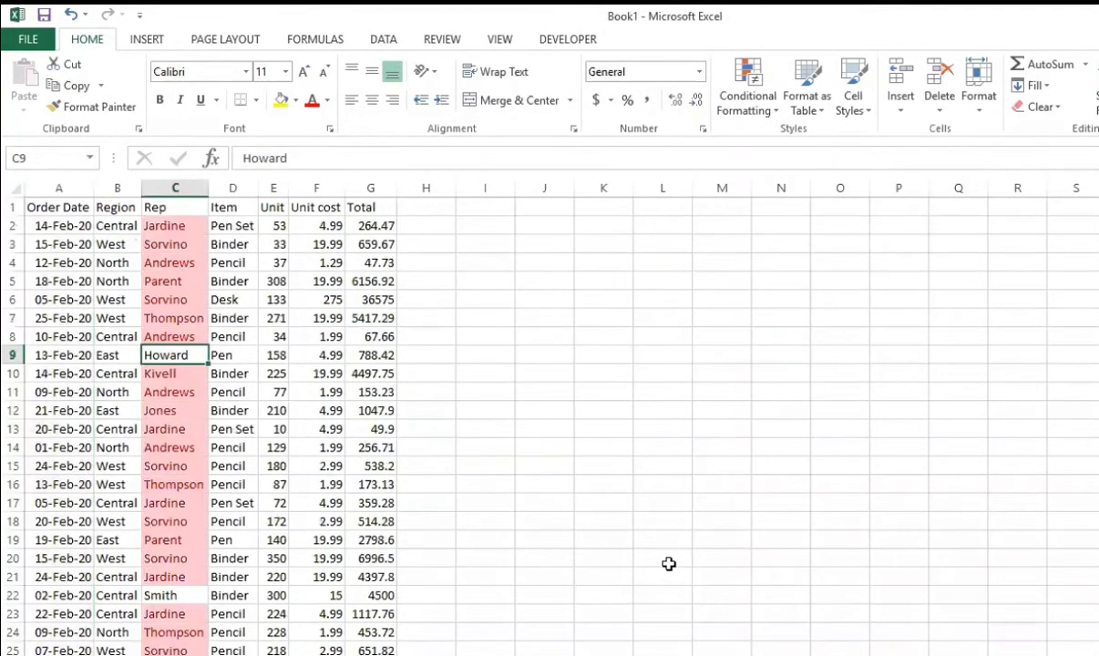
Step: Highlight the bottom 10 items in the Unit column with Light Red Fill with Dark Red Text
left_click(161, 278)
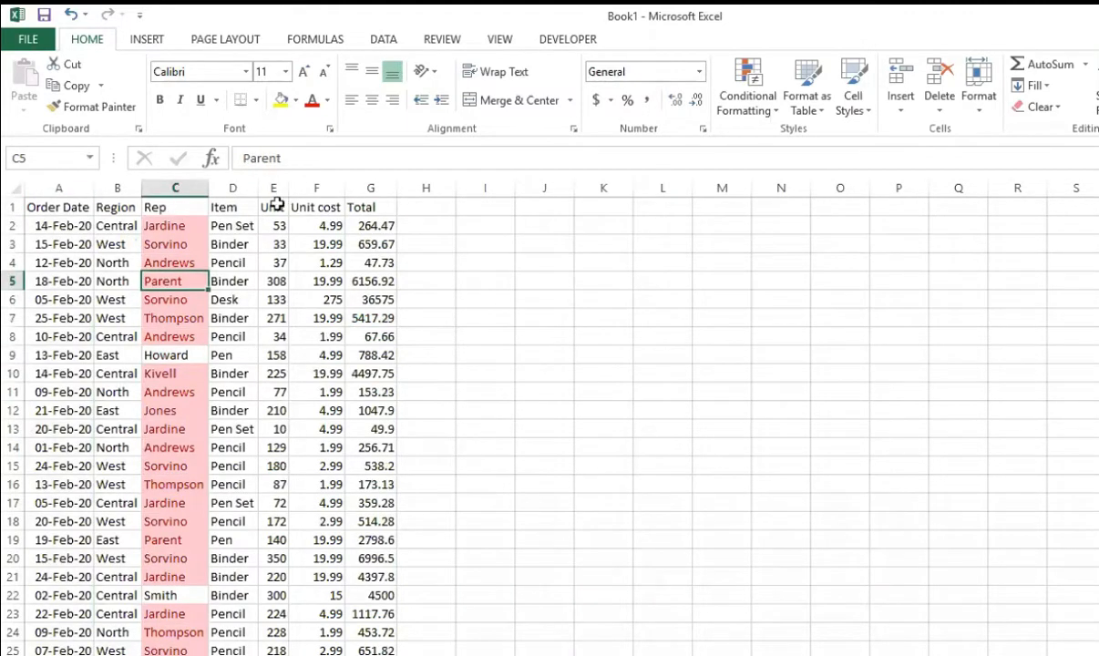
left_click(273, 187)
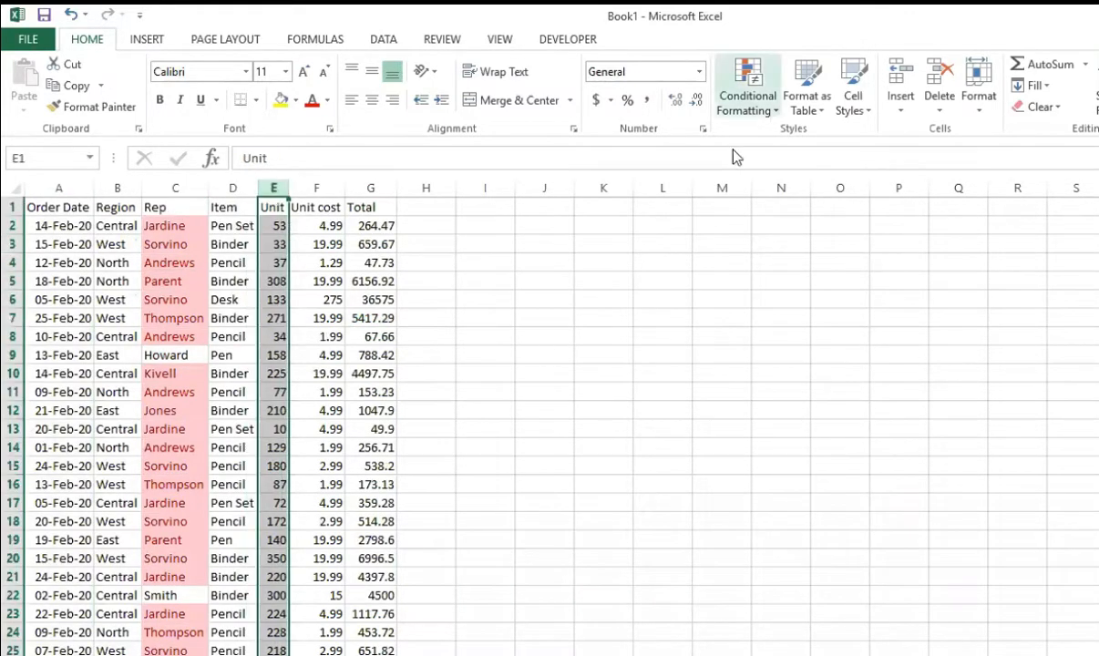
left_click(747, 100)
mouse_move(814, 173)
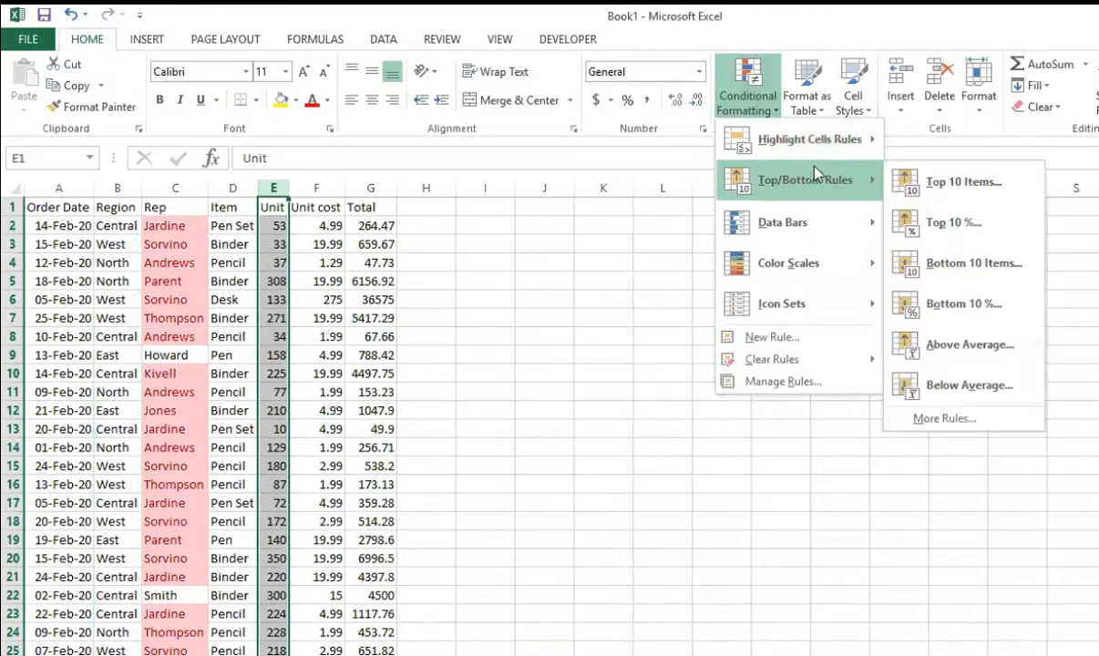
left_click(971, 264)
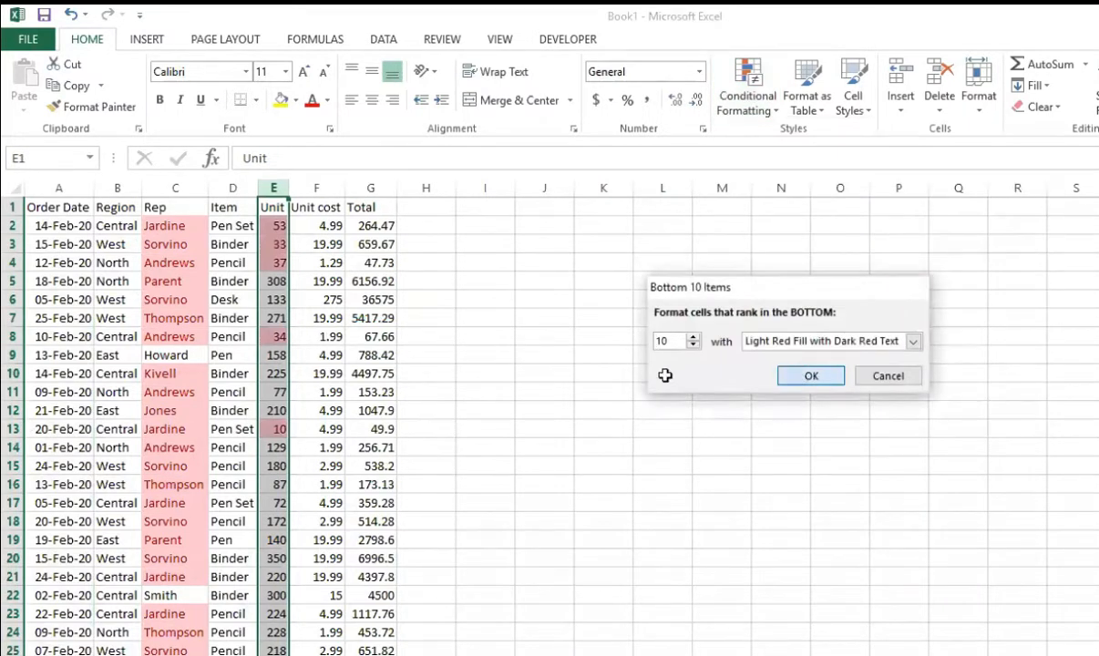
key("Return")
left_click(501, 335)
Step: Add filters to the entire sales table and filter the Unit column by the light red cell color
key("ctrl+Home")
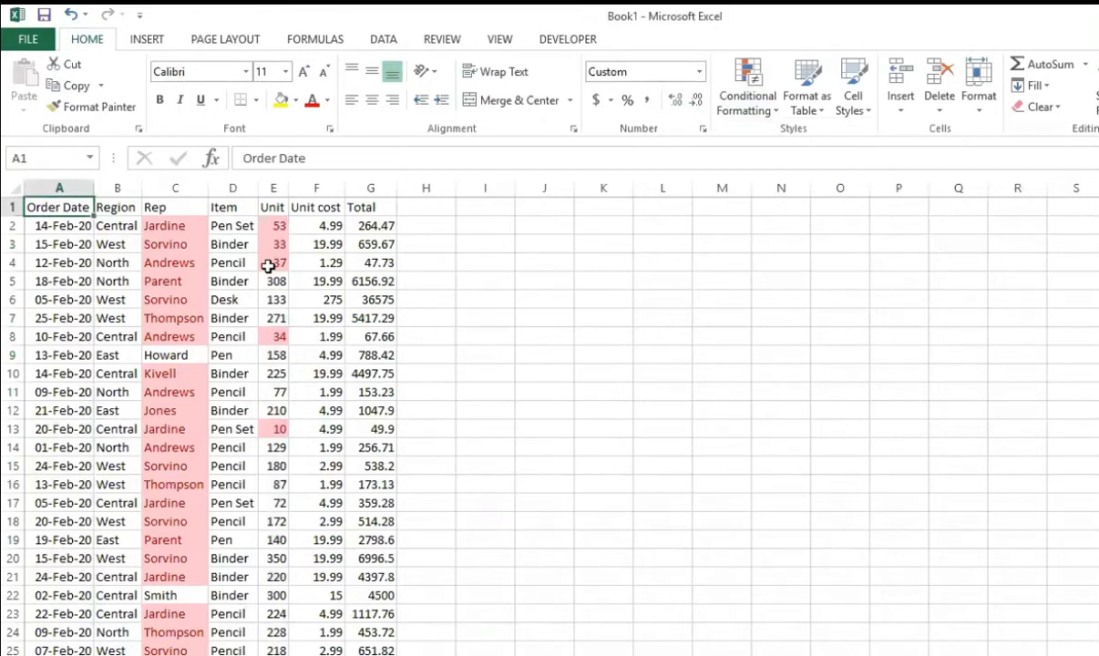
key("ctrl+shift+End")
key("alt+d")
key("f")
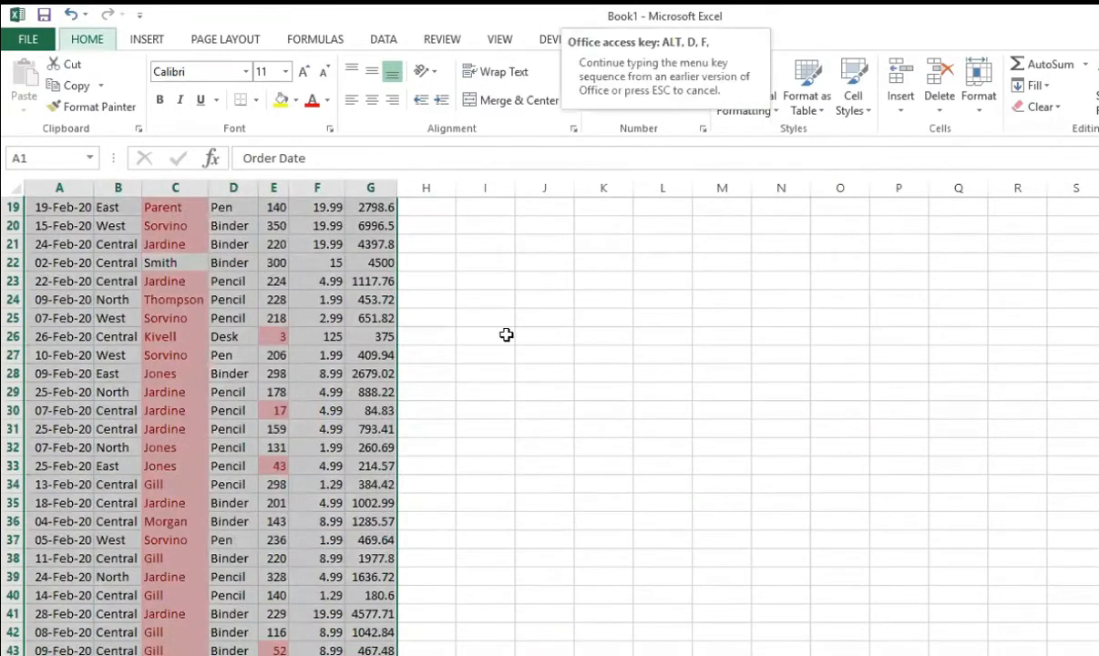
key("f")
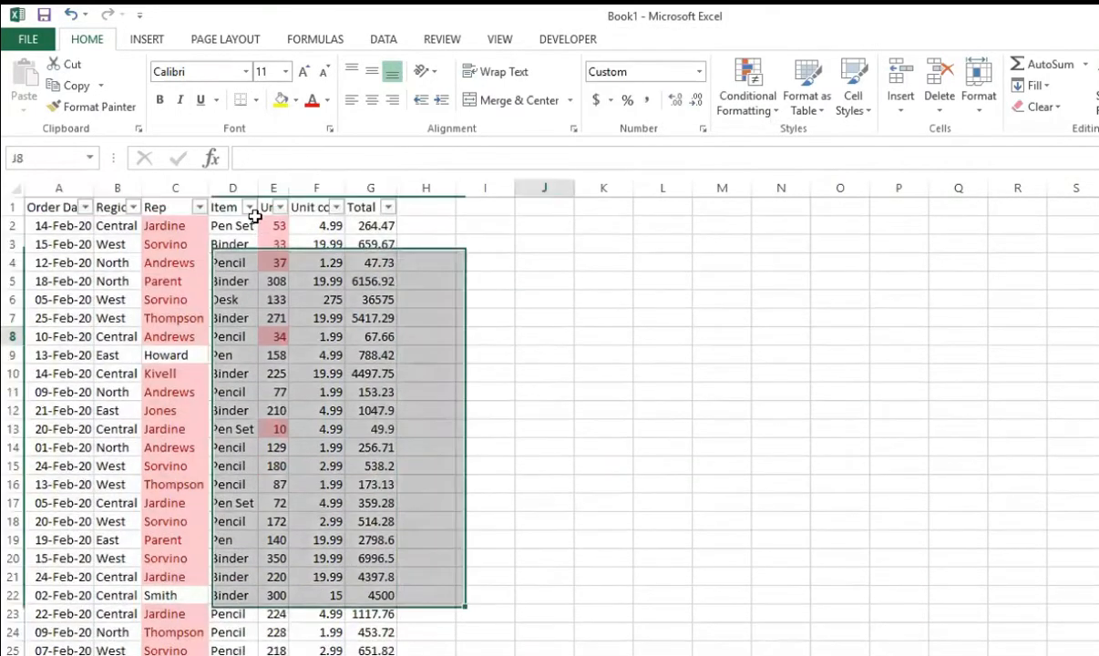
left_click(279, 207)
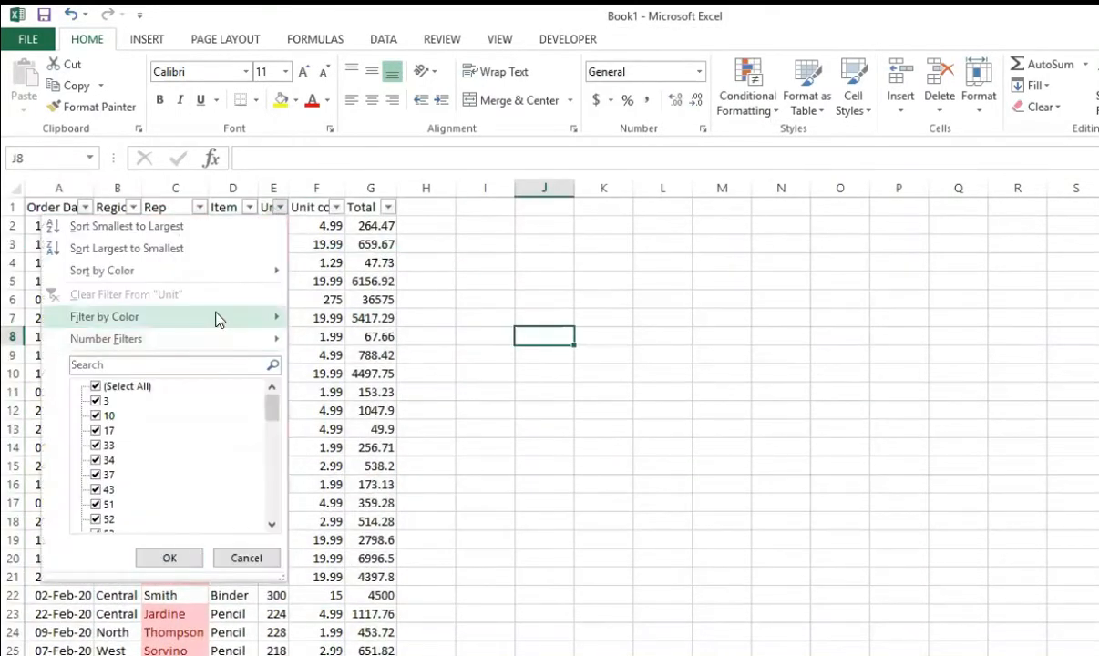
mouse_move(216, 317)
left_click(343, 342)
left_click(474, 371)
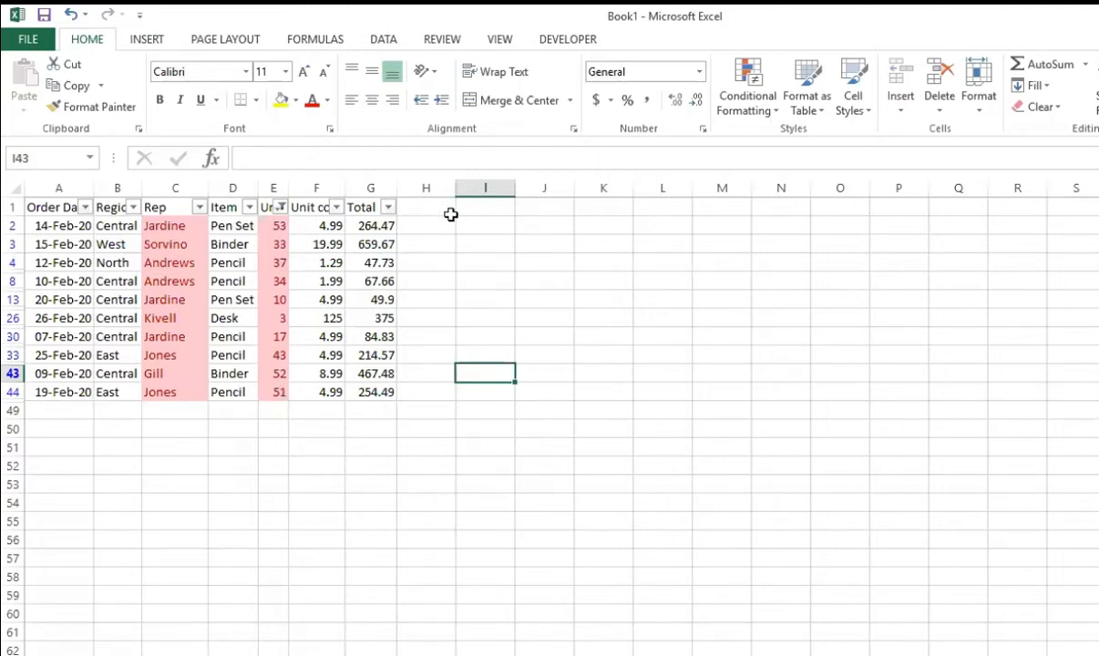
Step: Examine the filtered Unit values in column E and clear the filter from the sales table
left_click(426, 205)
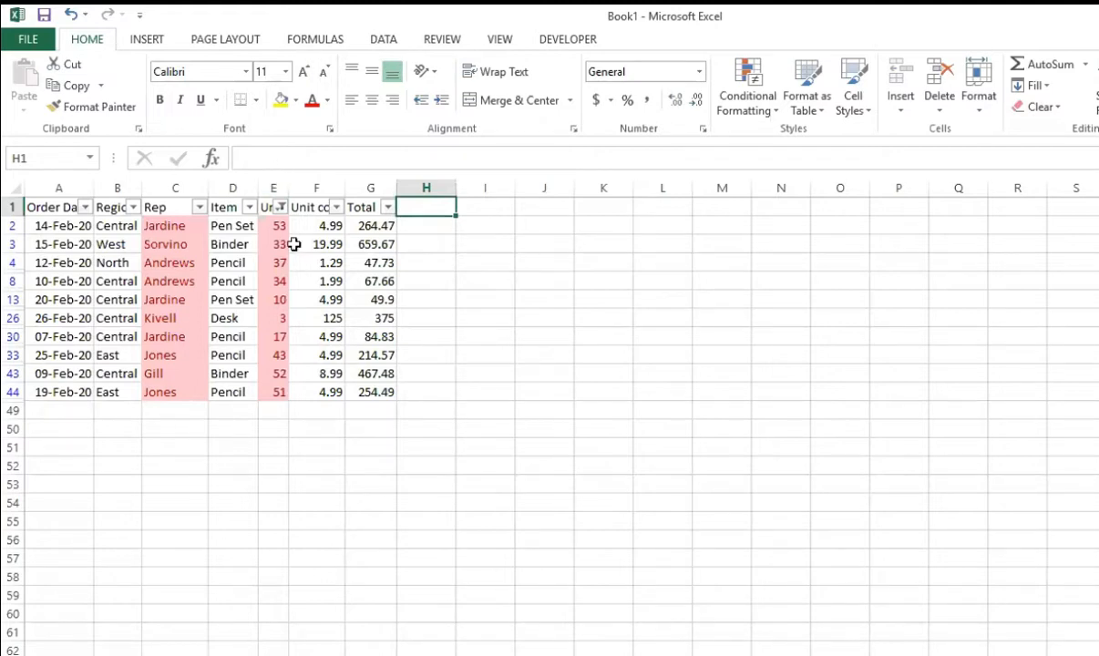
left_click_drag(274, 225, 270, 391)
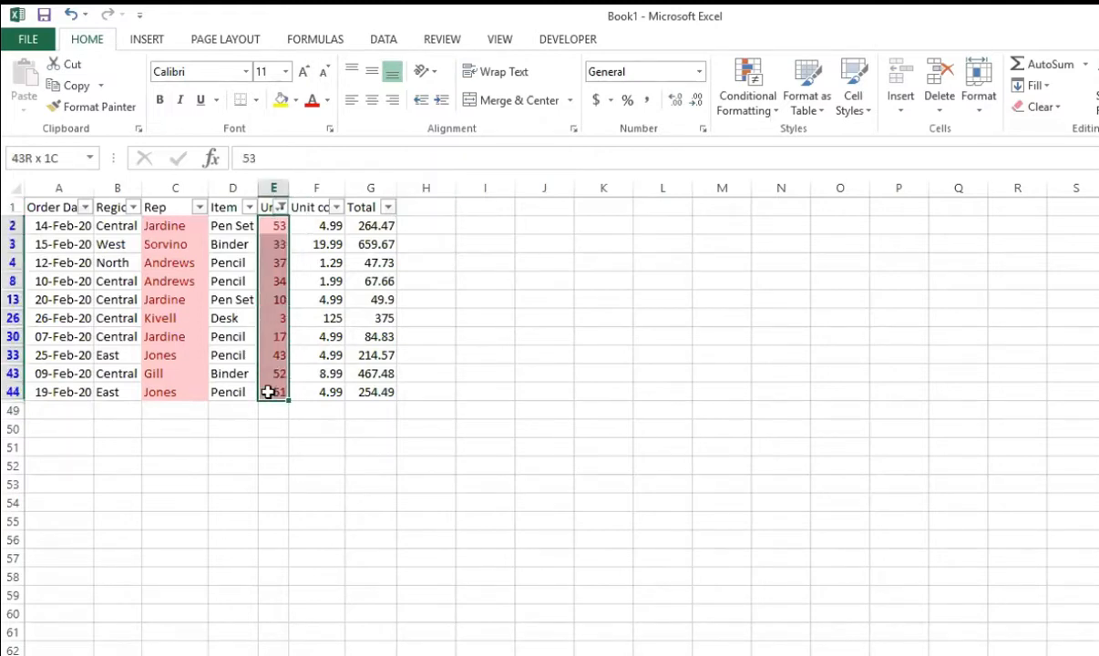
left_click(428, 372)
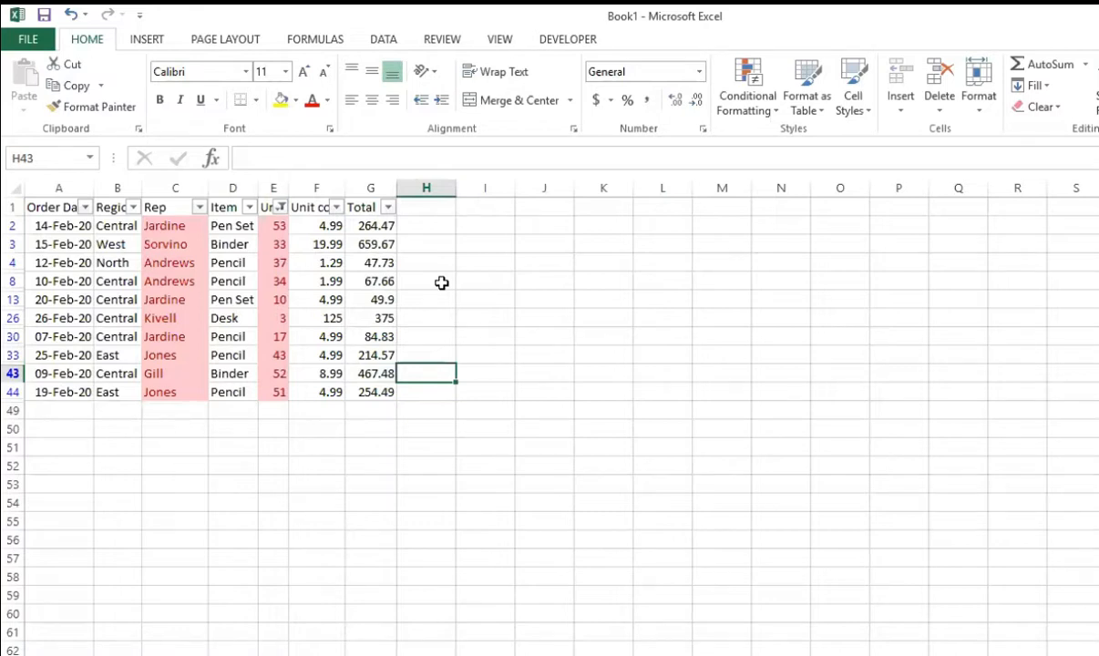
left_click_drag(272, 223, 270, 382)
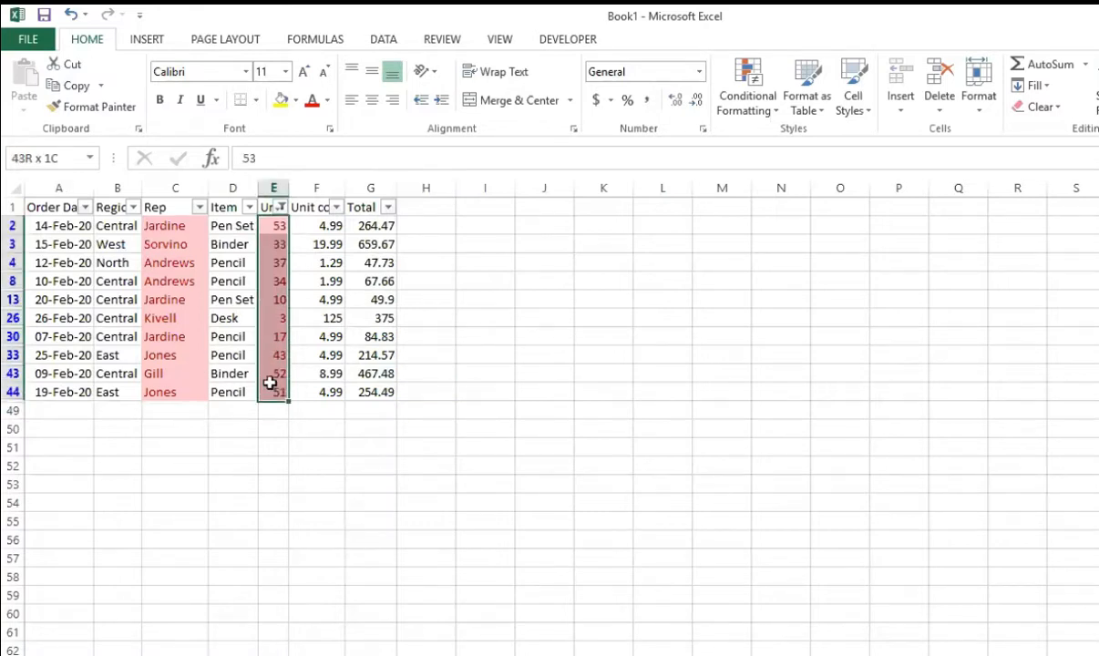
left_click(798, 429)
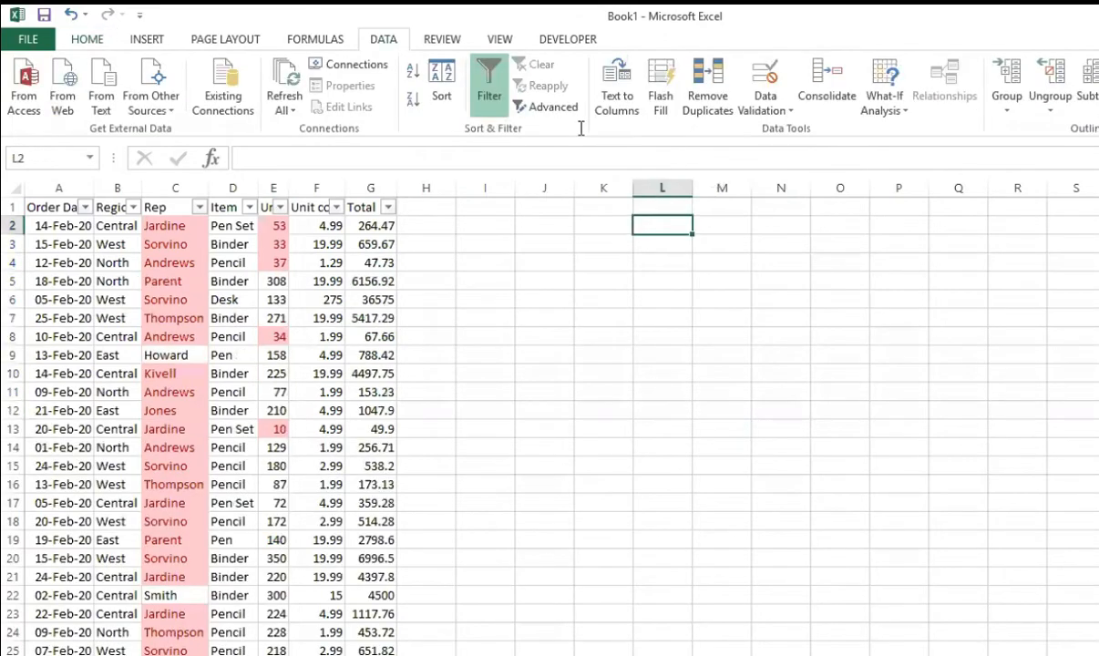
Step: Preview the icon set, data bar and color scale options, including the Green - Yellow - Red Color Scale, on the whole sales table
left_click(49, 210)
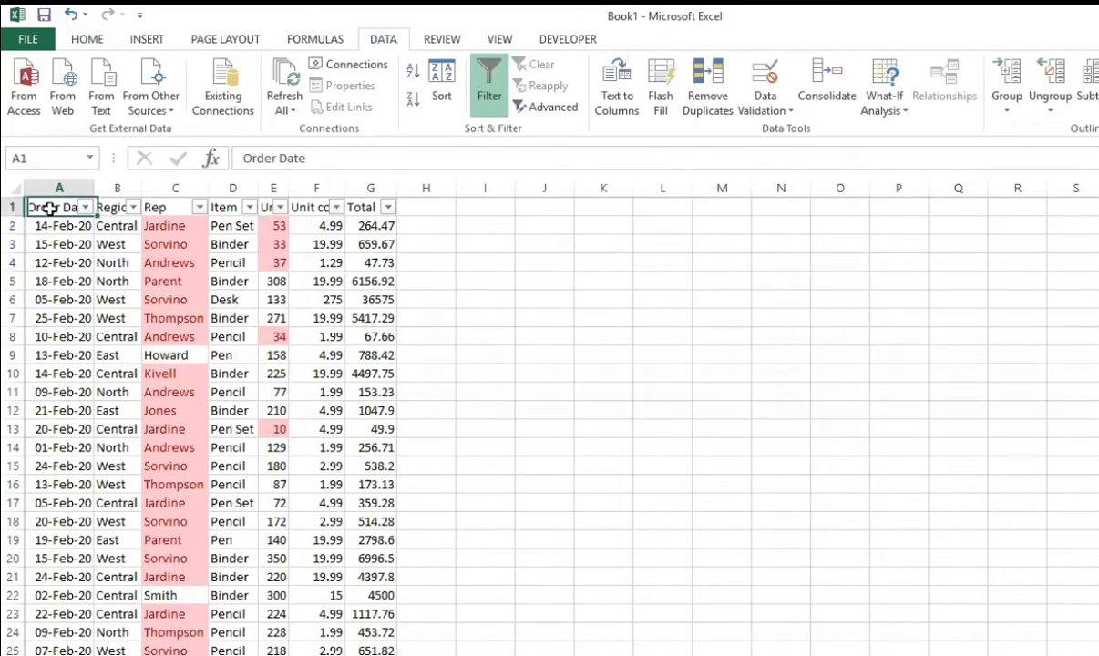
key("ctrl+shift+Right")
key("ctrl+shift+Down")
left_click(108, 38)
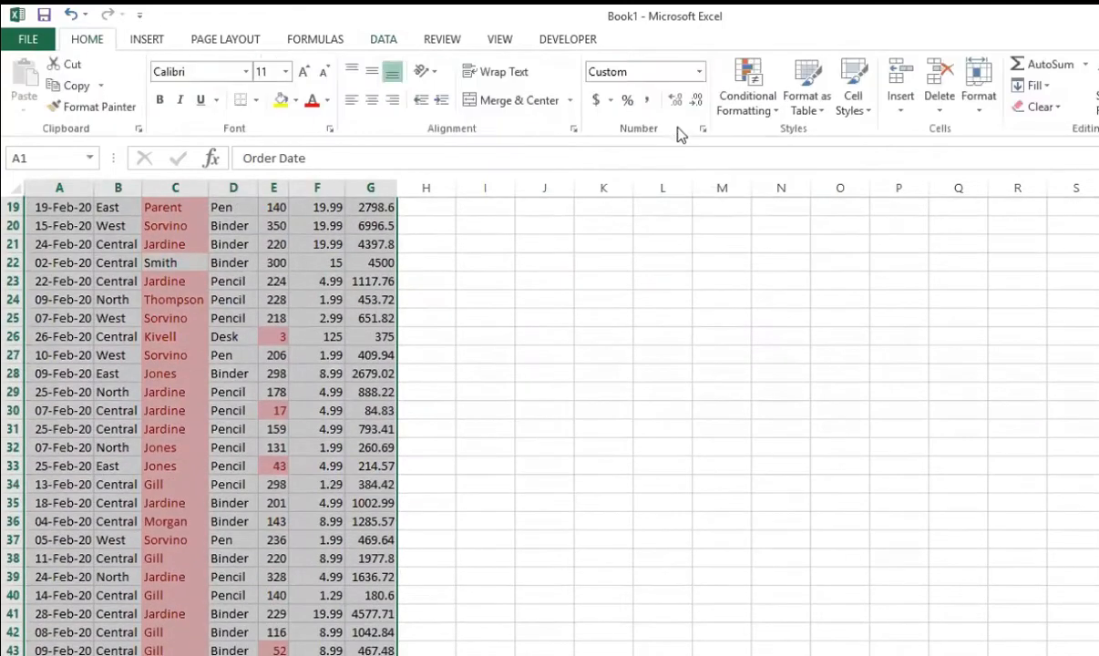
left_click(747, 98)
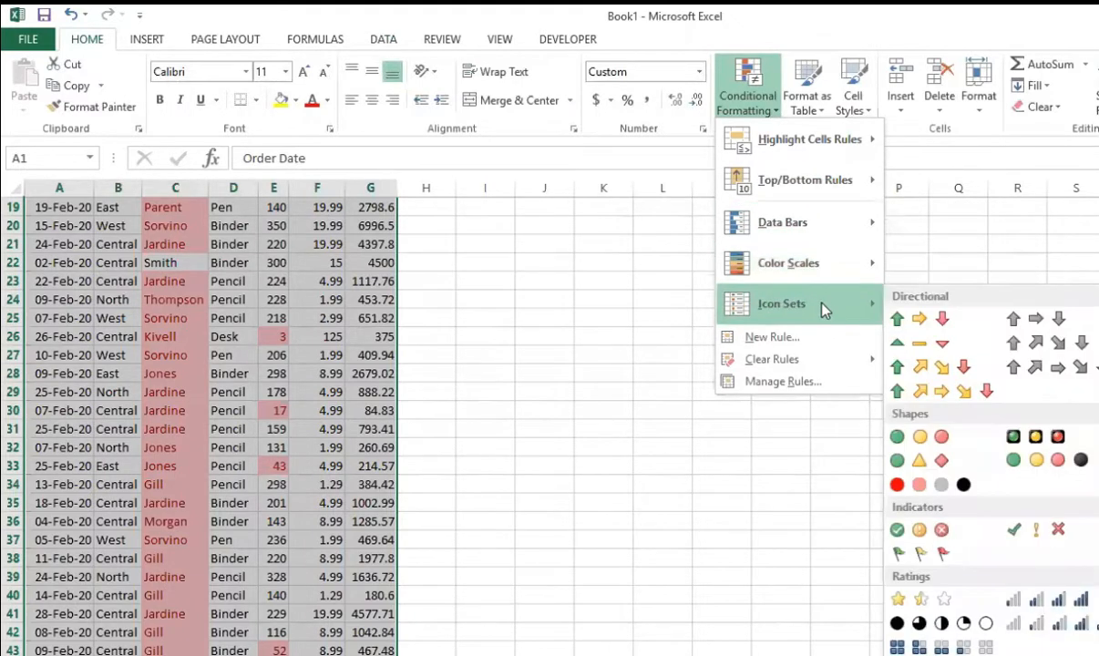
mouse_move(817, 212)
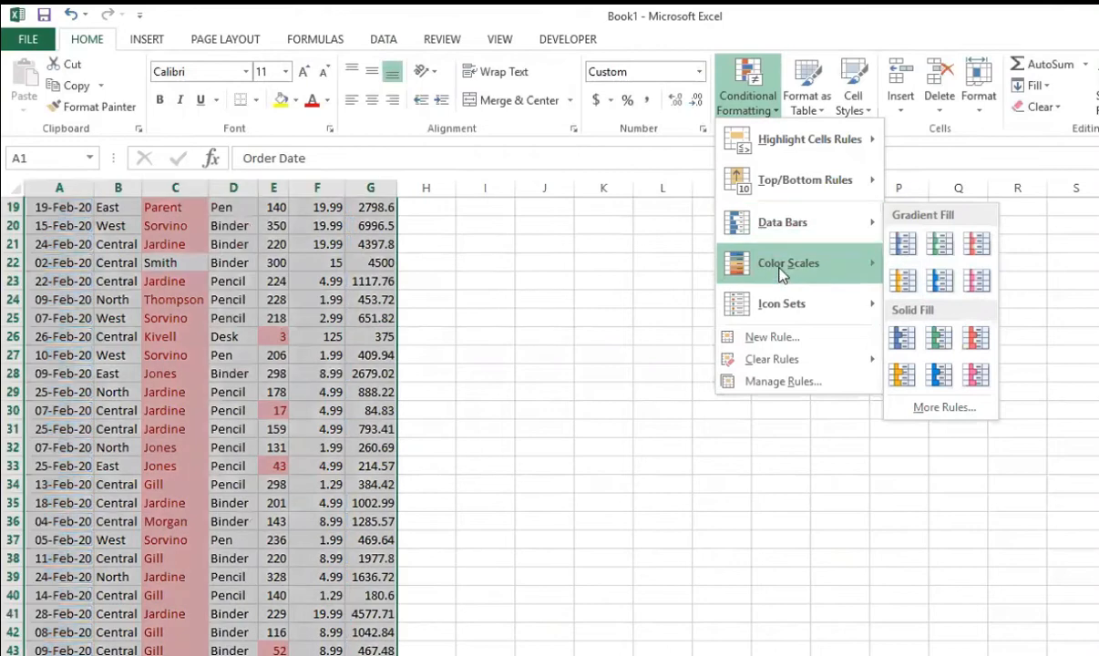
mouse_move(873, 279)
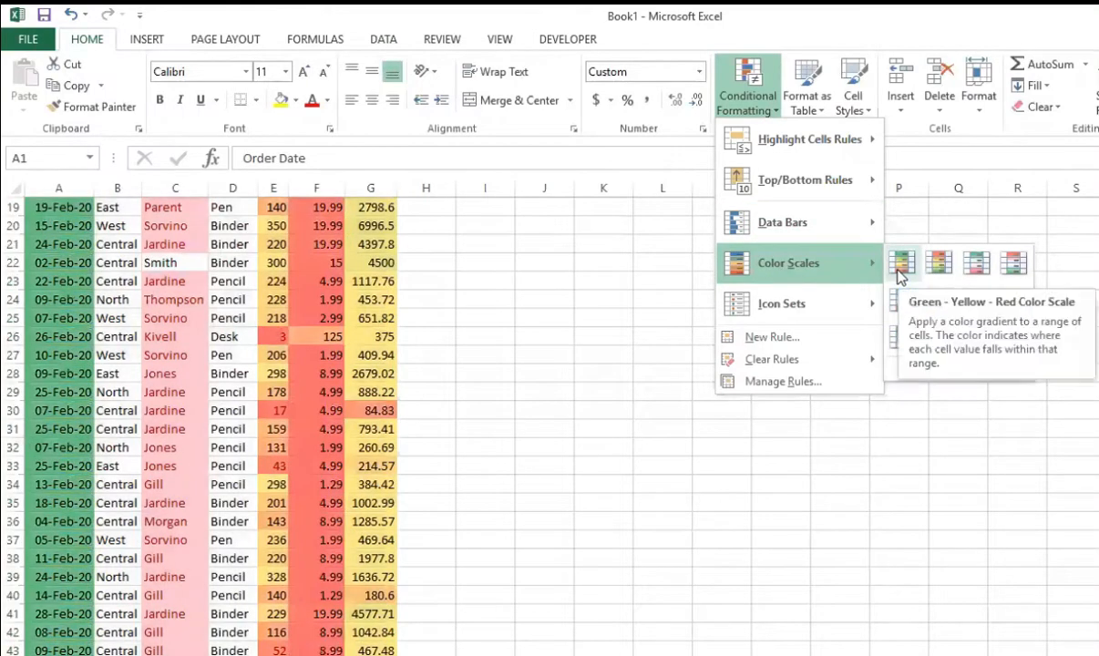
mouse_move(802, 299)
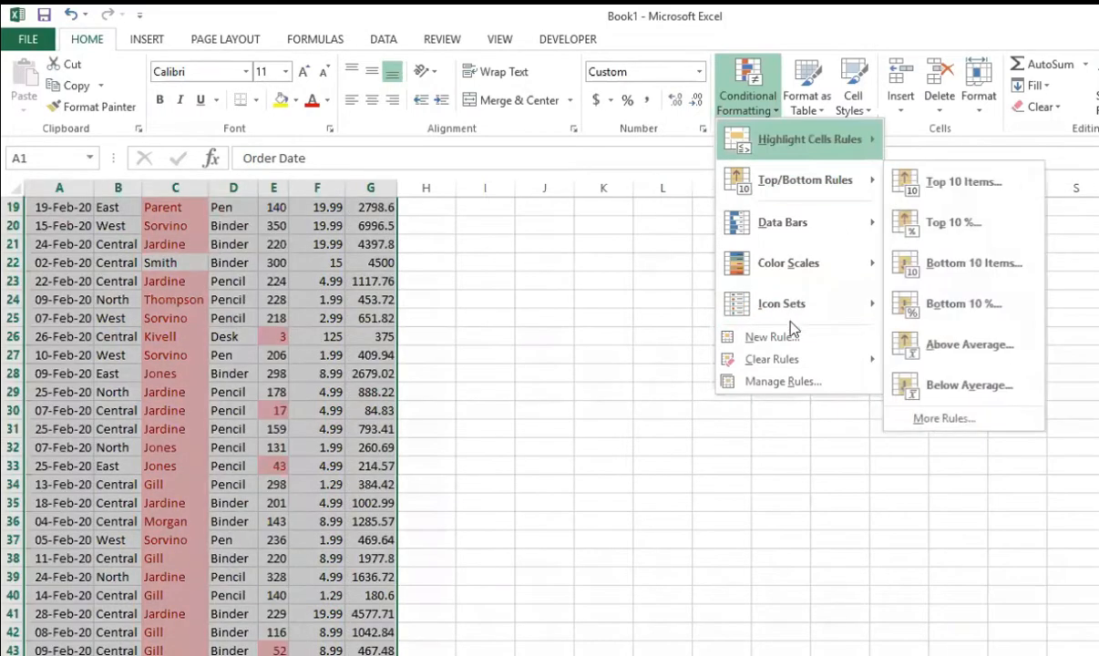
left_click(679, 388)
scroll(549, 455, "up", 6)
left_click(107, 297)
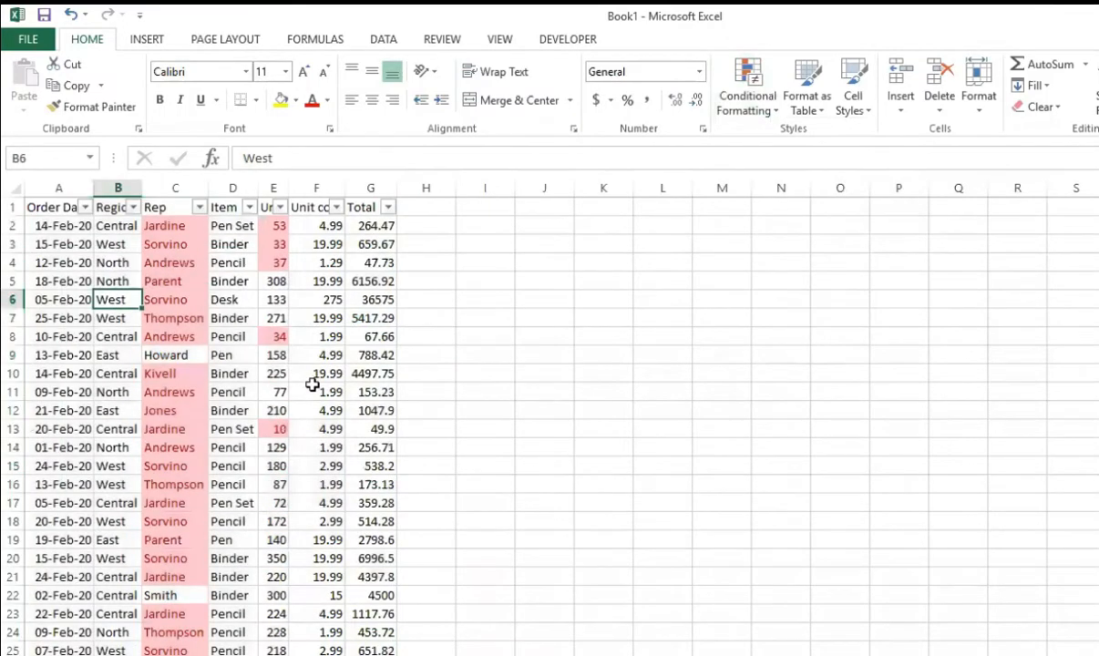
Step: Create a PivotTable from Sheet2 A1:G48 at cell J3 of the existing worksheet, with Rep as rows, Item as columns and Sum of Unit as values
key("ctrl+Home")
key("ctrl+shift+End")
key("alt+n")
key("v")
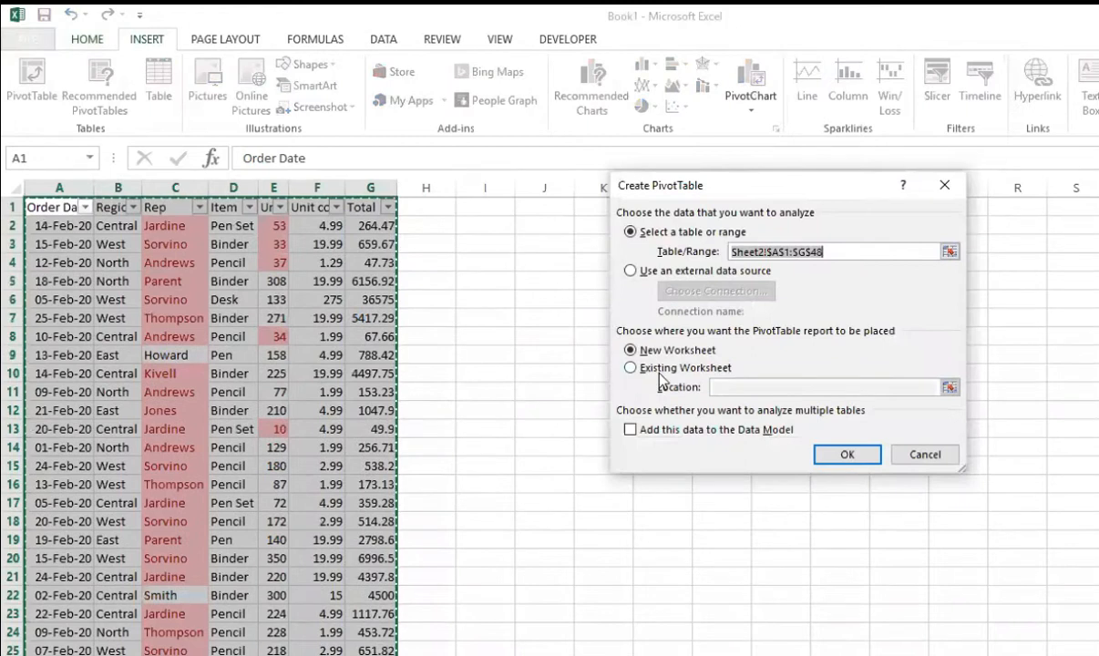
left_click(660, 369)
left_click(551, 244)
left_click(846, 454)
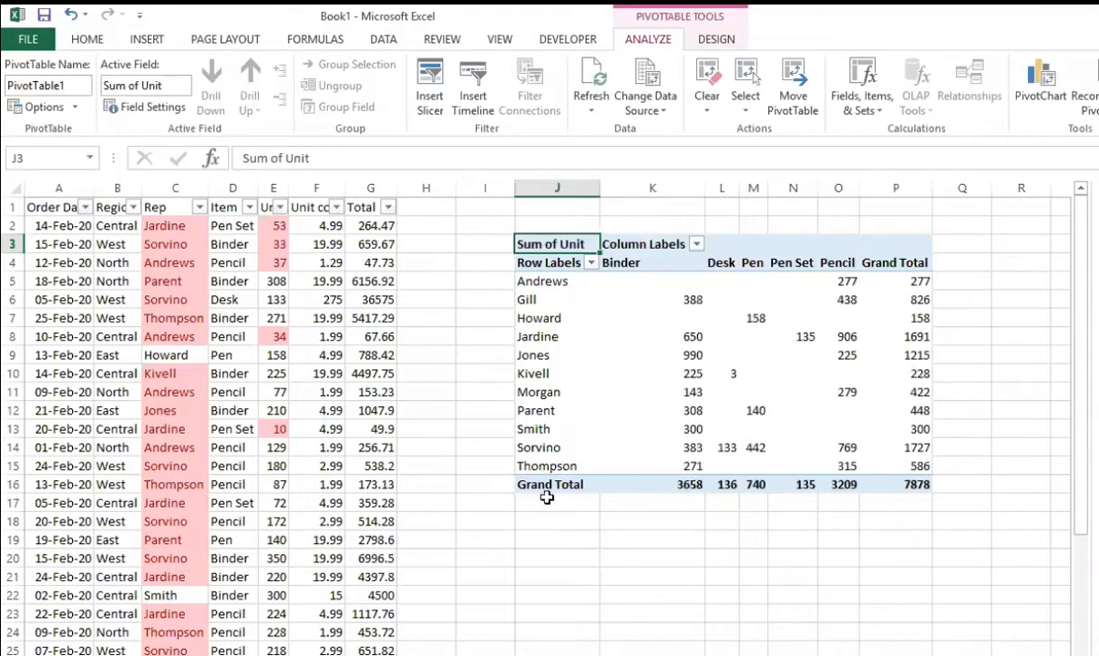
Step: Set the PivotTable options to show 0 for empty cells
right_click(665, 286)
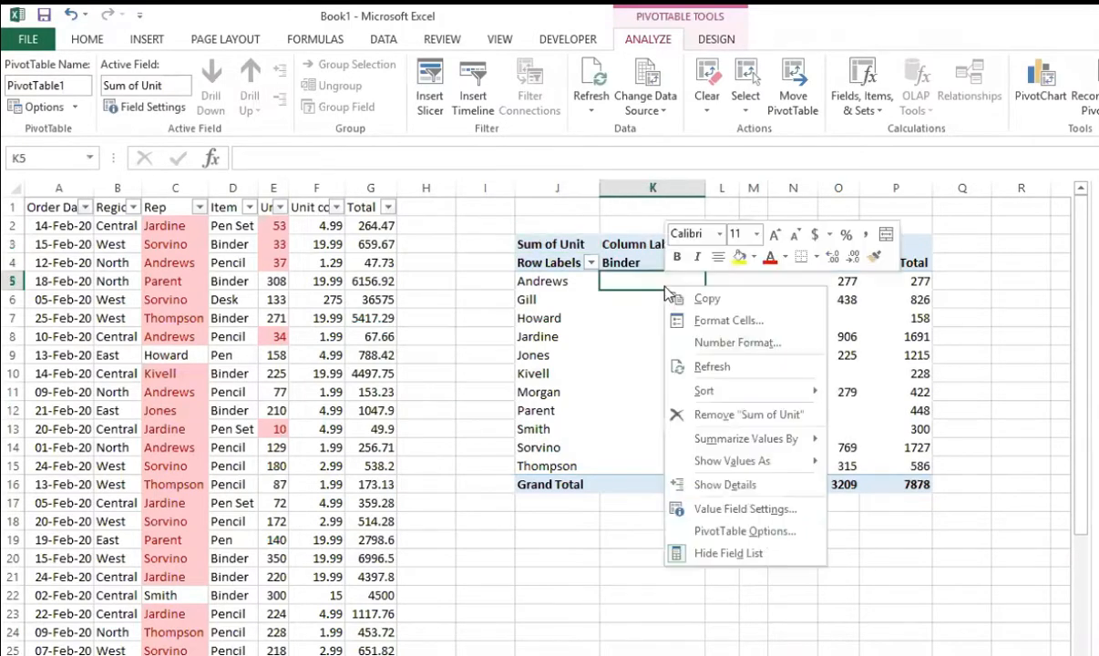
left_click(744, 536)
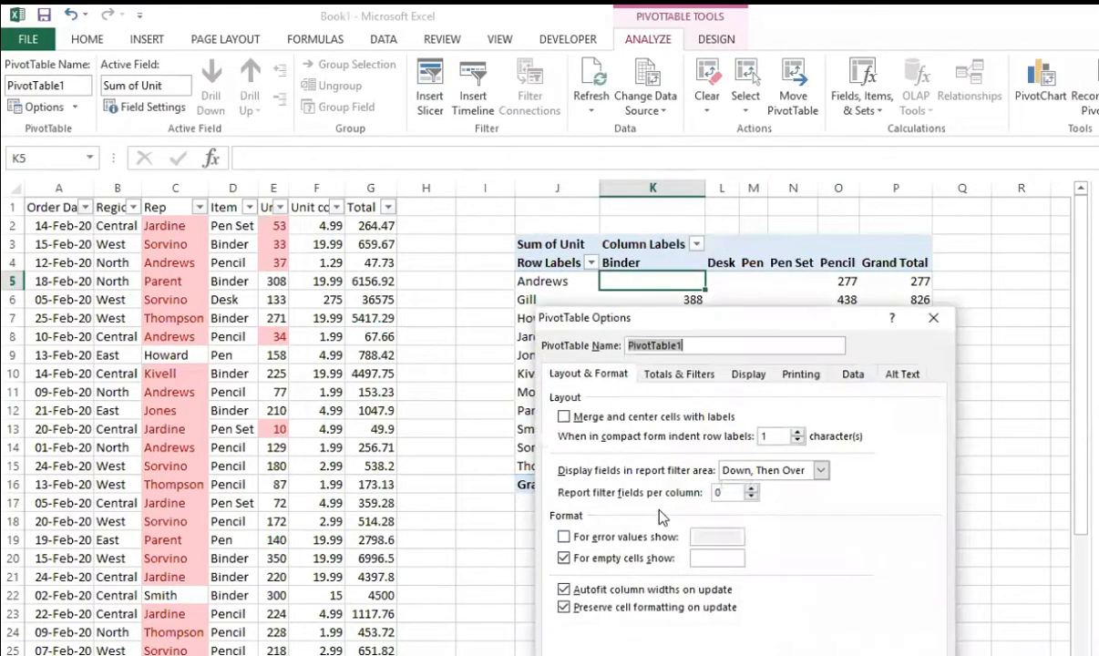
left_click(730, 558)
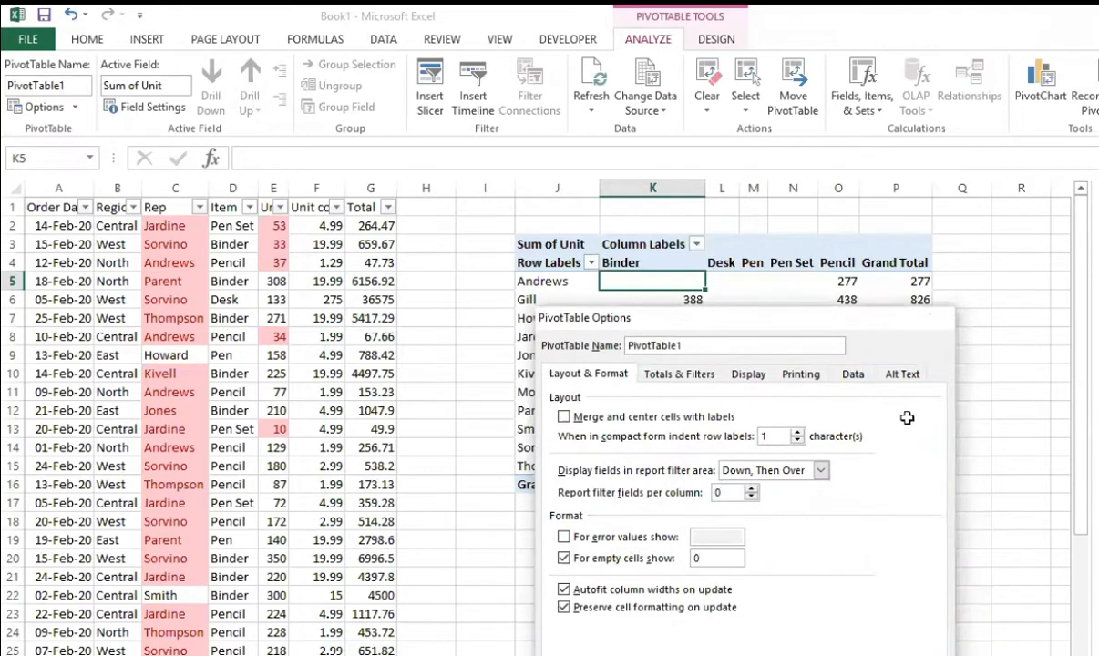
key("Return")
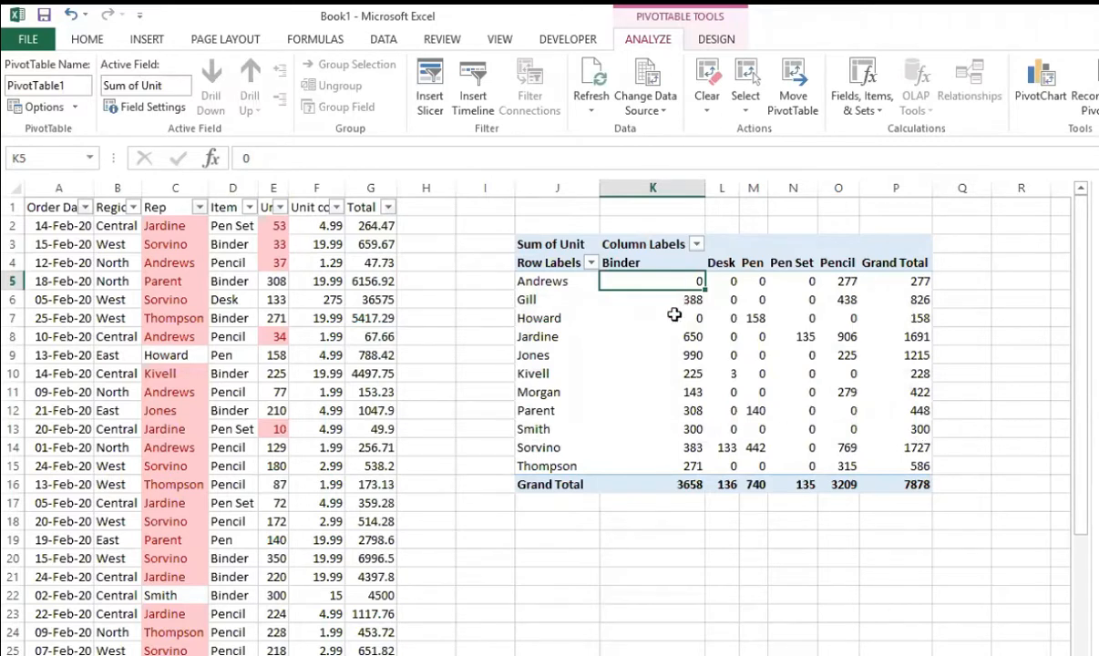
Step: Examine the units per item for individual reps across the rows of the PivotTable's value area
left_click_drag(681, 301, 853, 298)
left_click_drag(681, 377, 818, 372)
left_click_drag(684, 393, 846, 388)
left_click_drag(684, 415, 847, 422)
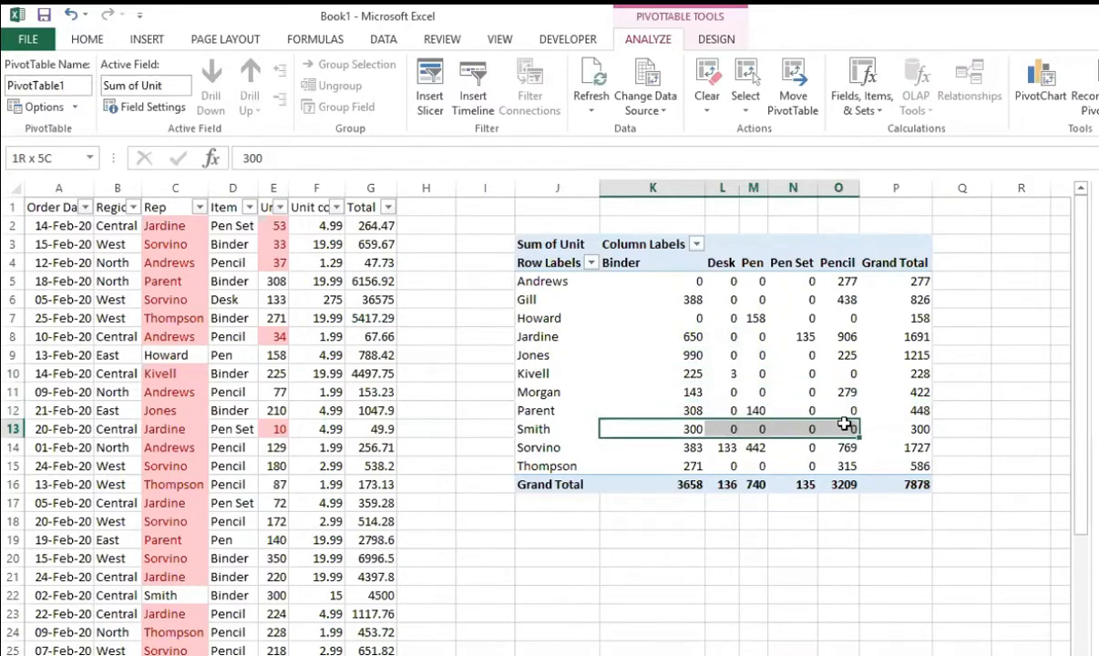
left_click_drag(672, 447, 847, 444)
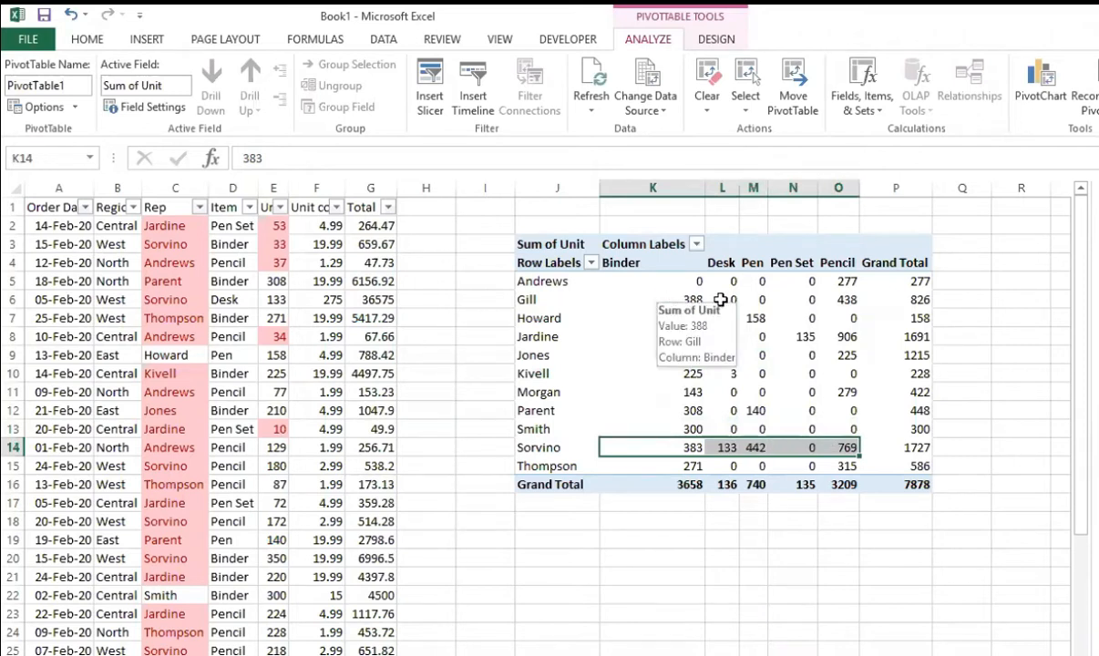
left_click_drag(665, 296, 836, 297)
left_click(722, 613)
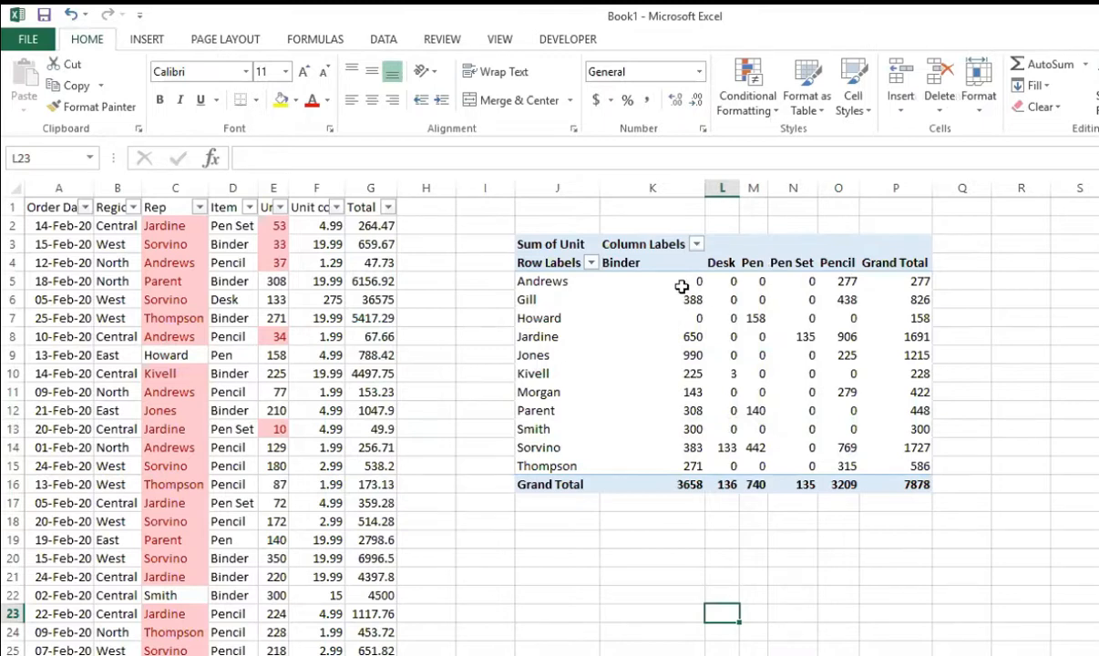
left_click_drag(698, 281, 855, 287)
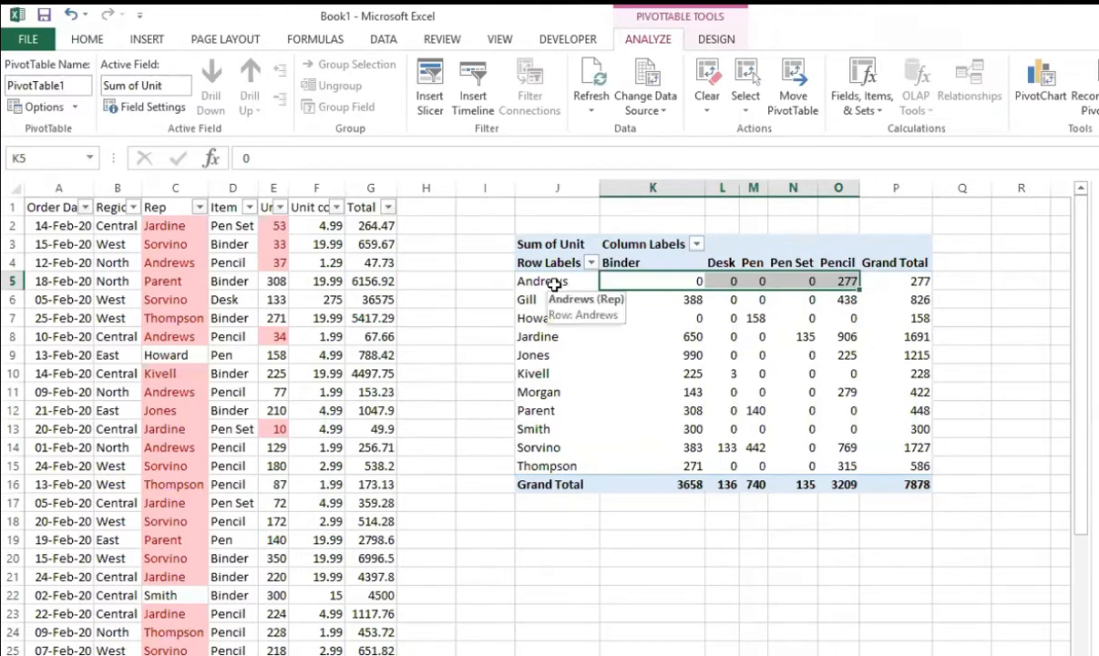
left_click_drag(643, 355, 638, 337)
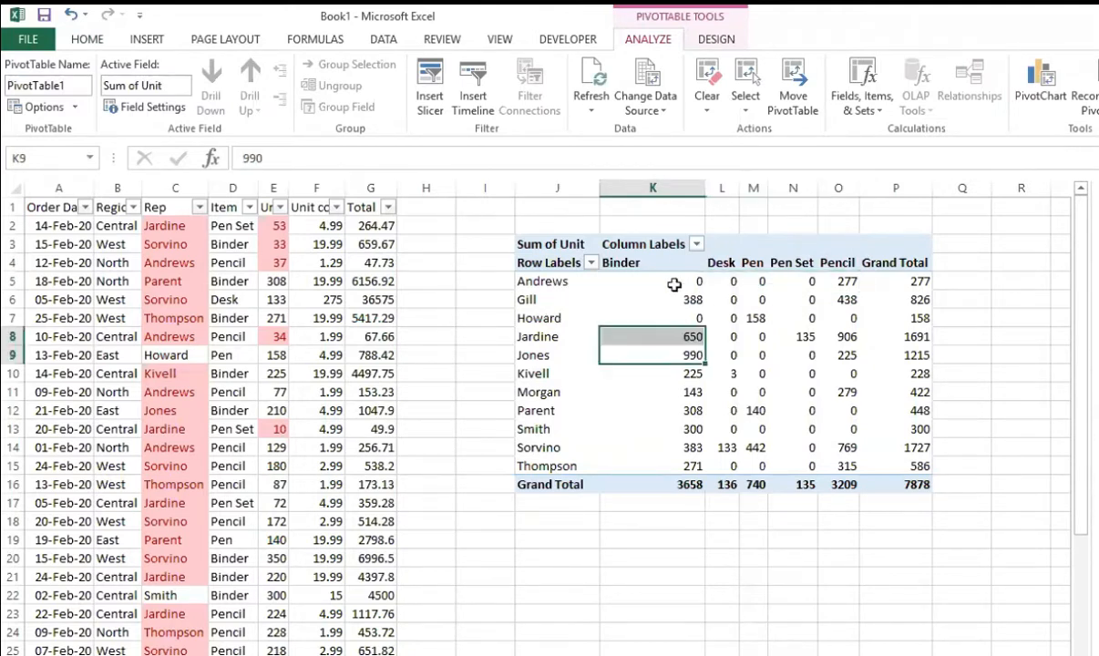
left_click_drag(672, 281, 839, 460)
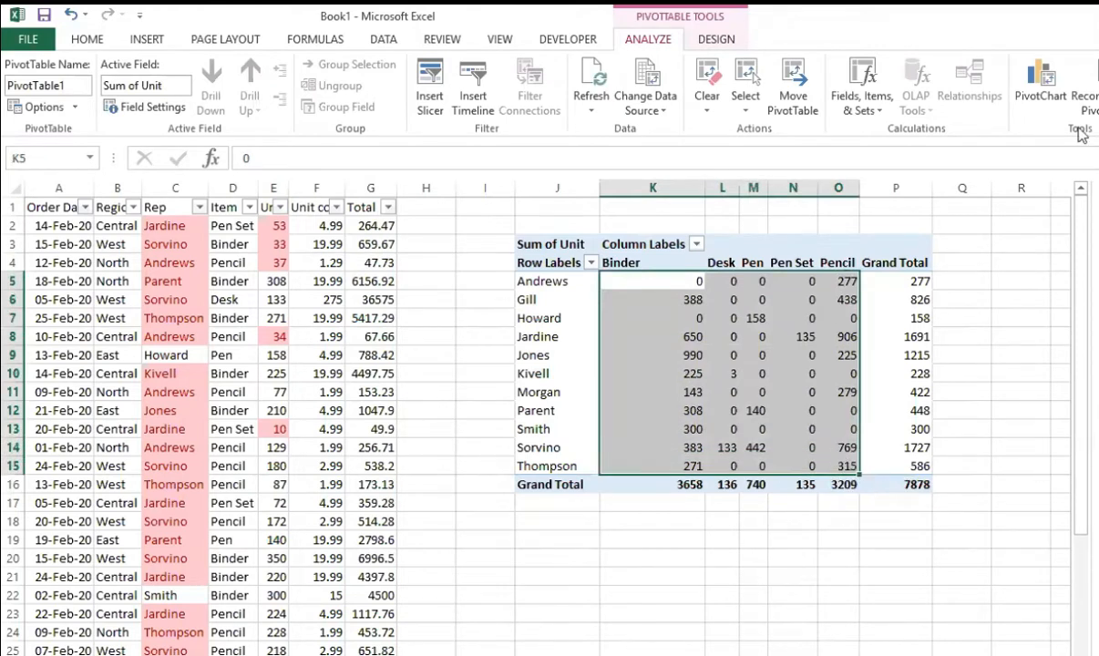
left_click(647, 557)
Step: Start a 3-Color Scale formatting rule for PivotTable cells K6:O6, with the midpoint type set to Percent
left_click_drag(675, 301, 843, 301)
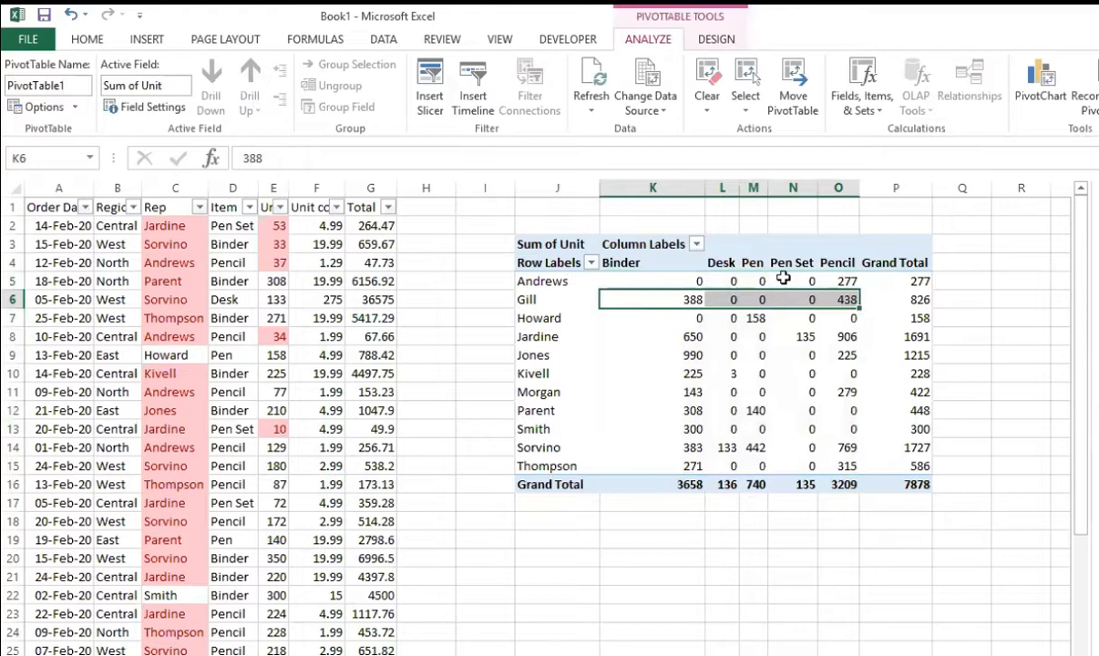
left_click(91, 40)
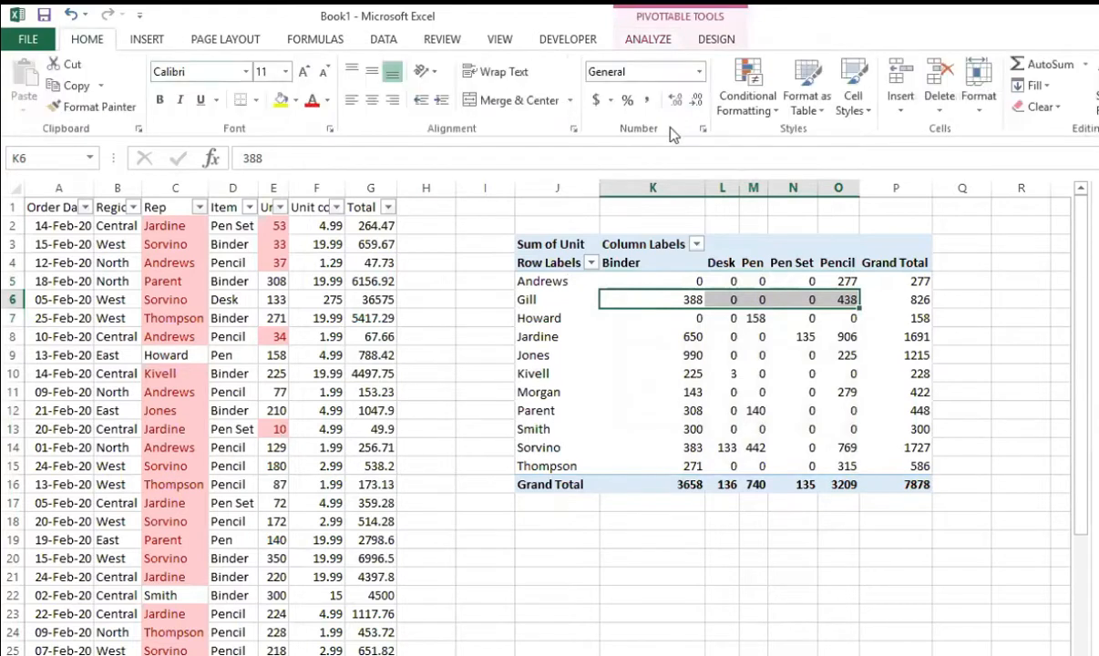
left_click(774, 108)
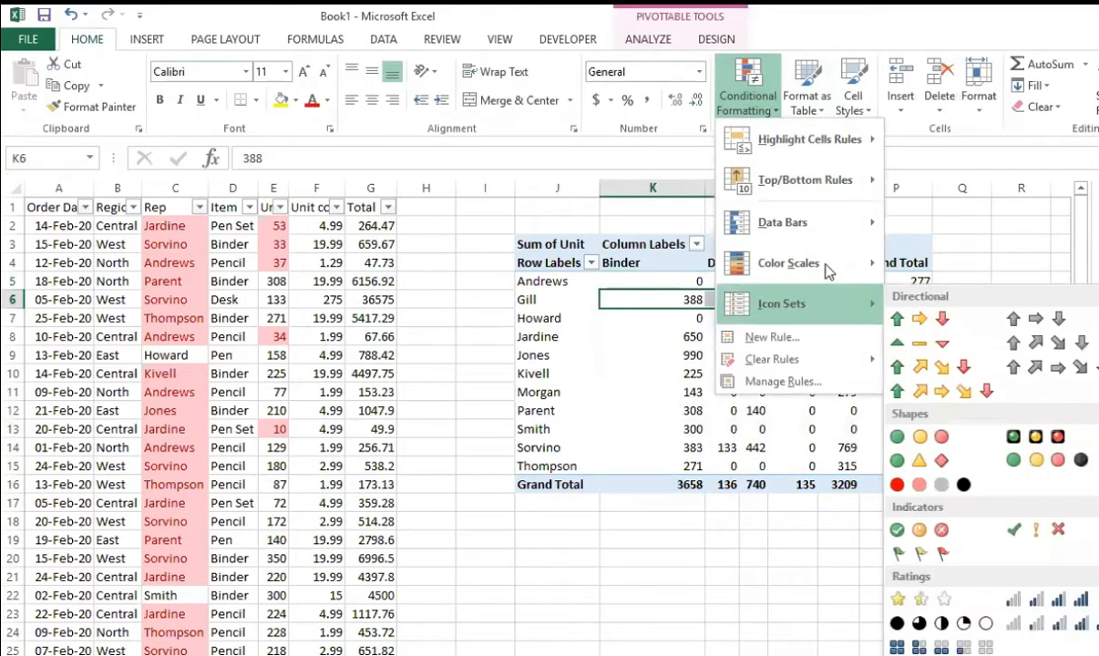
mouse_move(784, 263)
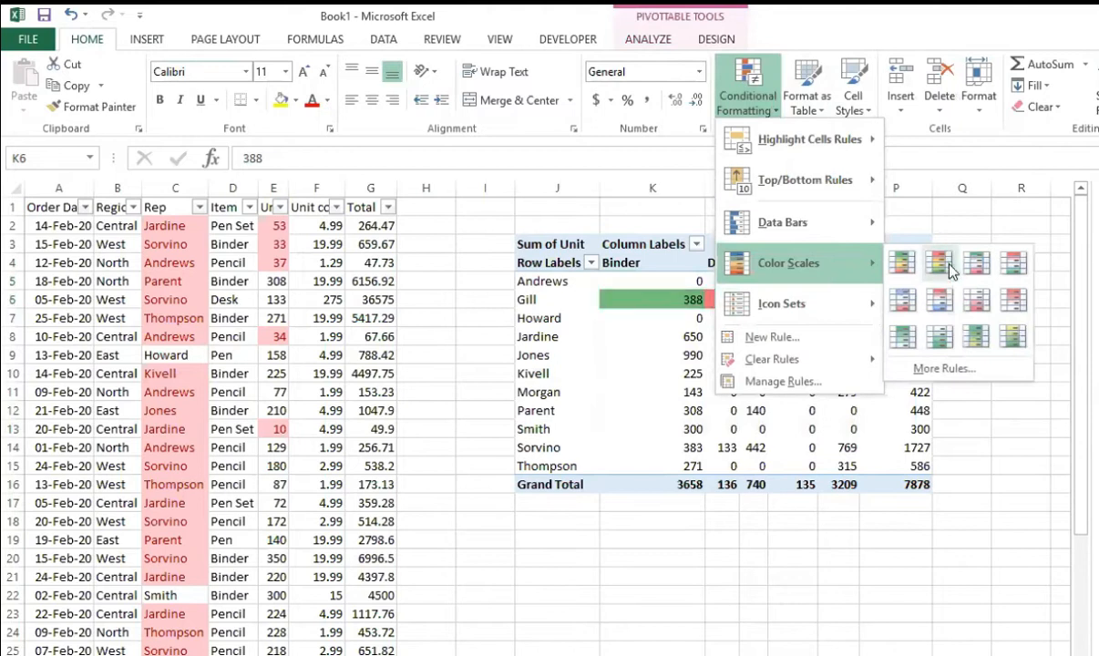
left_click(941, 369)
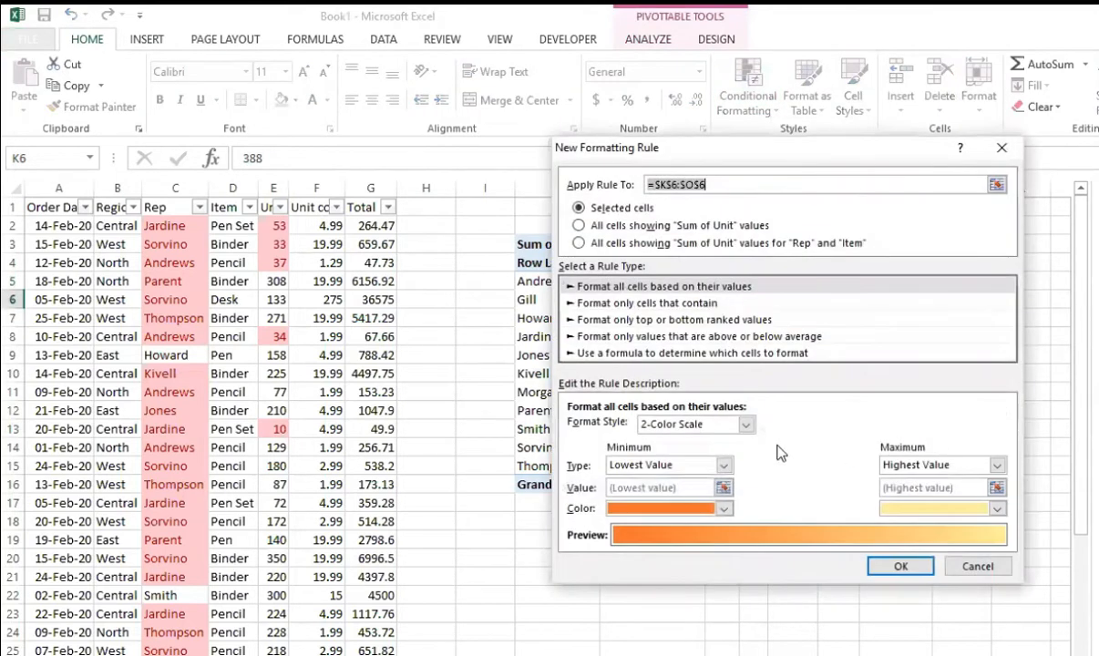
left_click(747, 425)
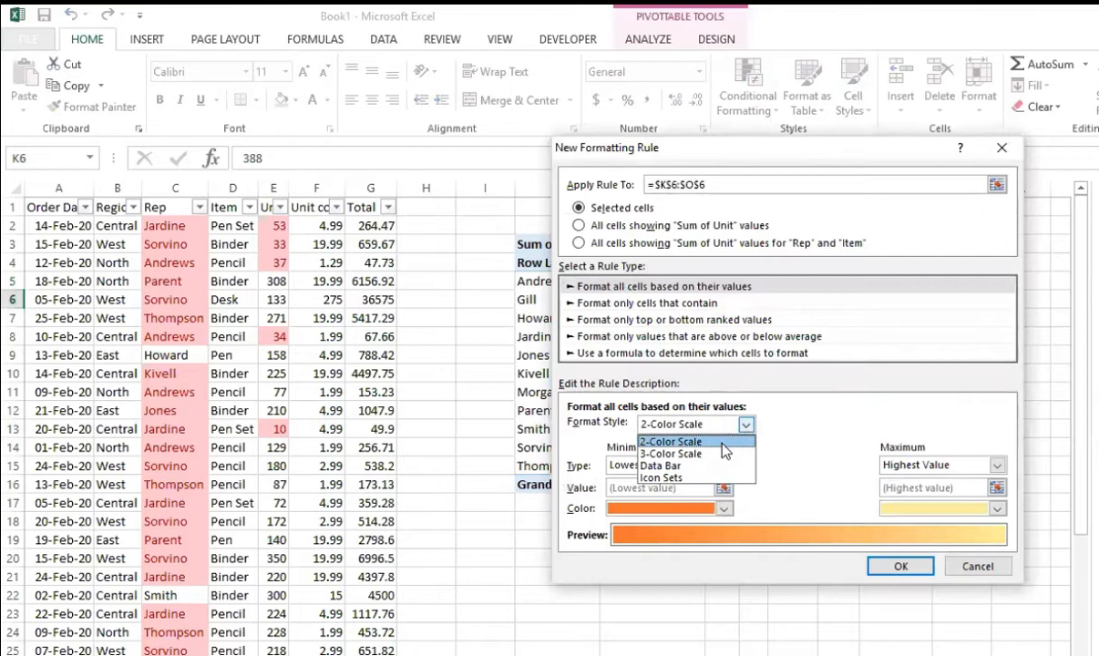
left_click(679, 429)
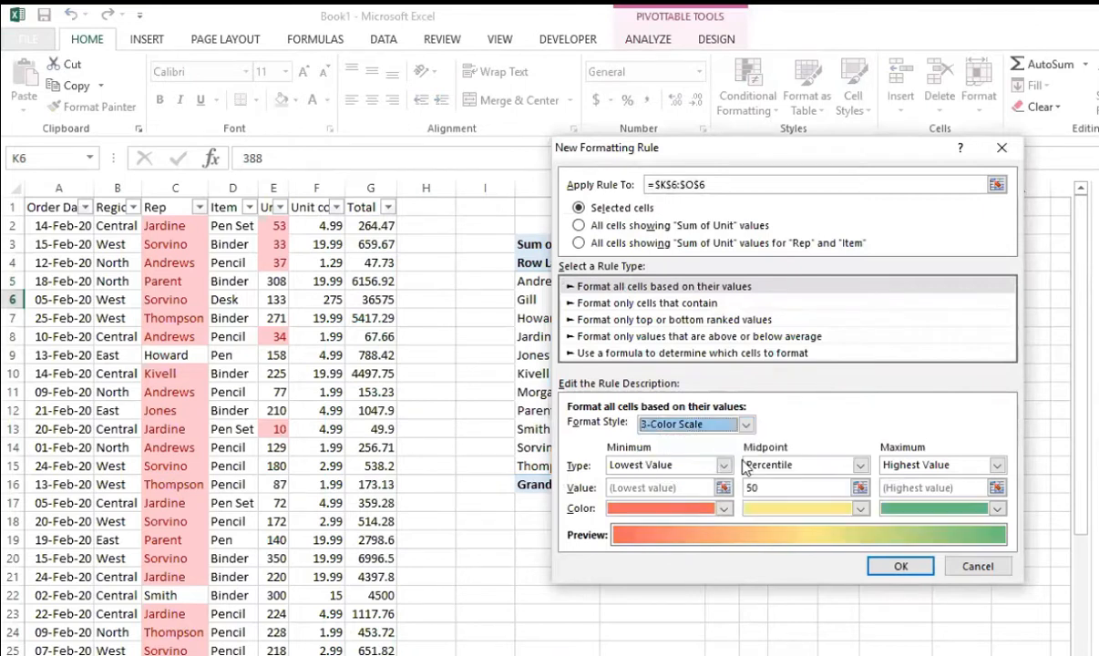
left_click(861, 466)
left_click(819, 494)
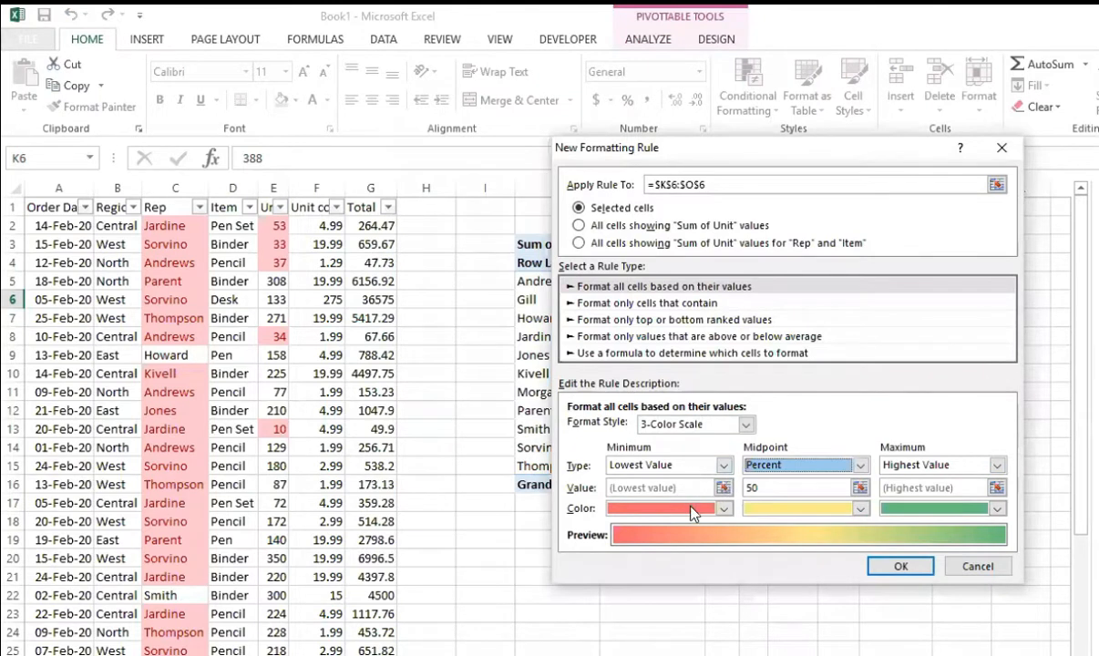
Step: Set the scale's minimum color to red, midpoint to yellow and maximum to green, and apply the rule to K6:O6
left_click(724, 509)
left_click(630, 651)
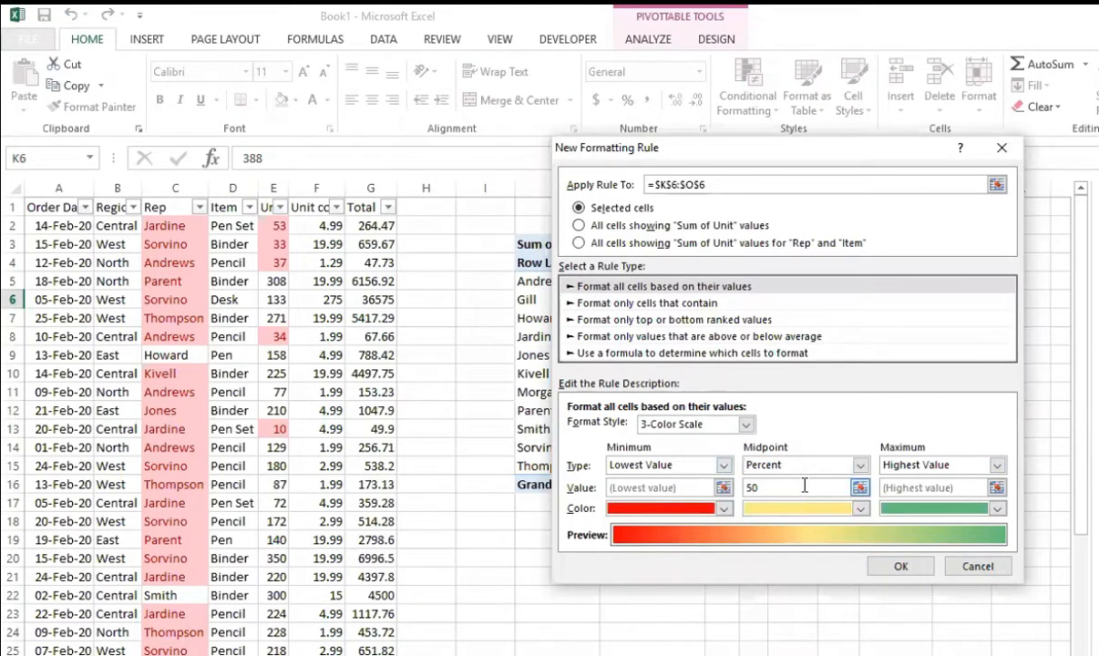
left_click(786, 508)
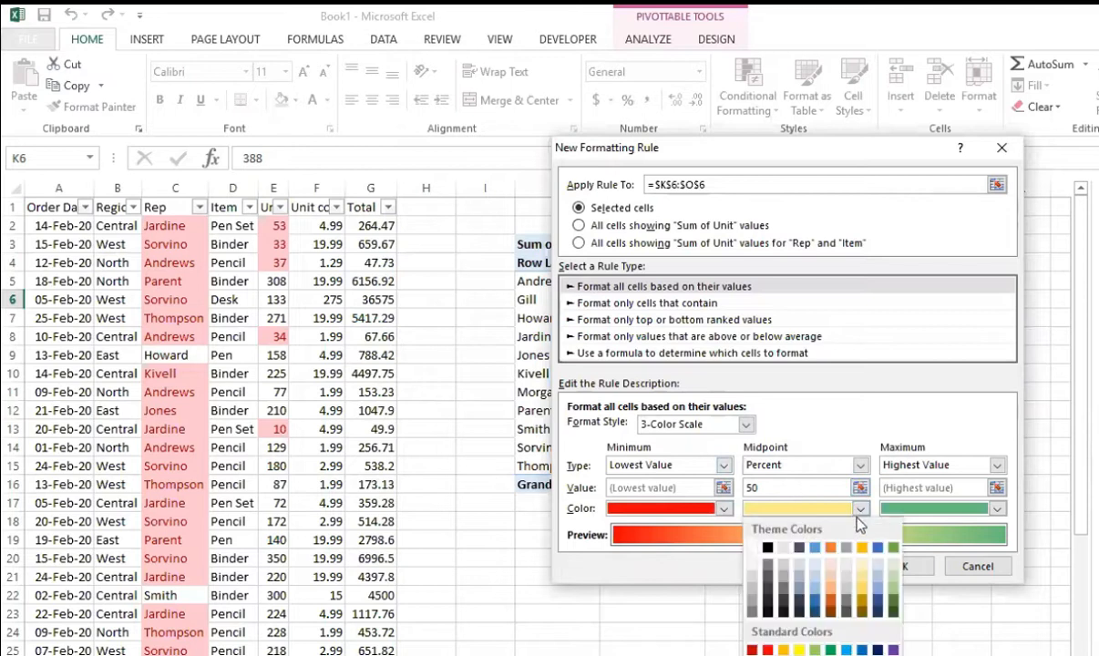
left_click(799, 649)
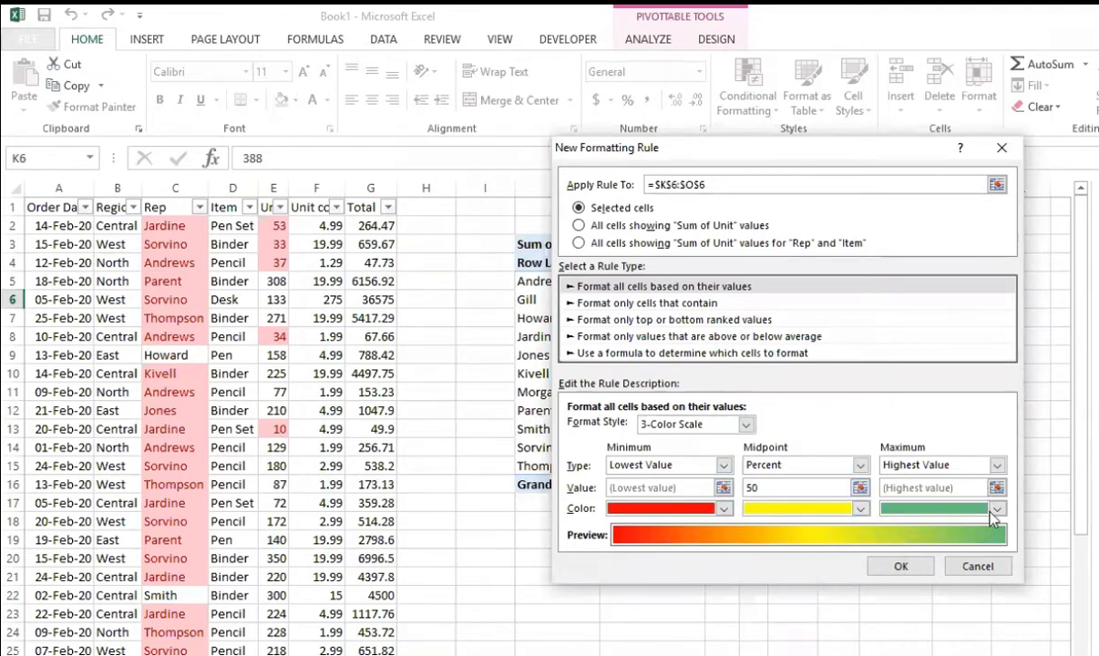
left_click(931, 508)
left_click(967, 650)
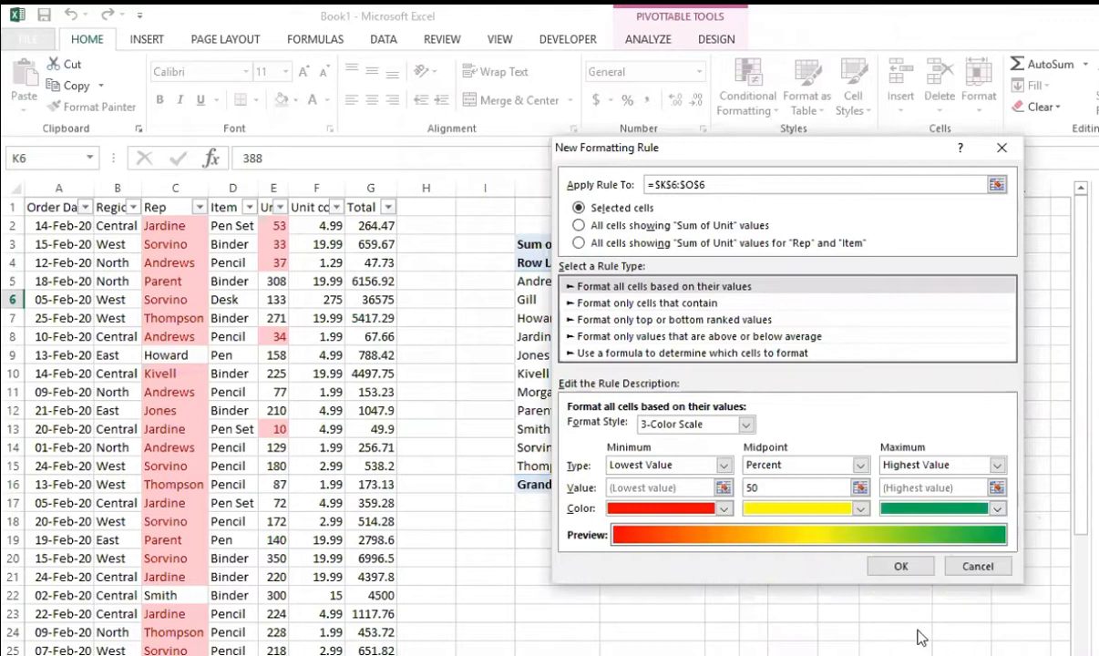
left_click(900, 567)
left_click(888, 573)
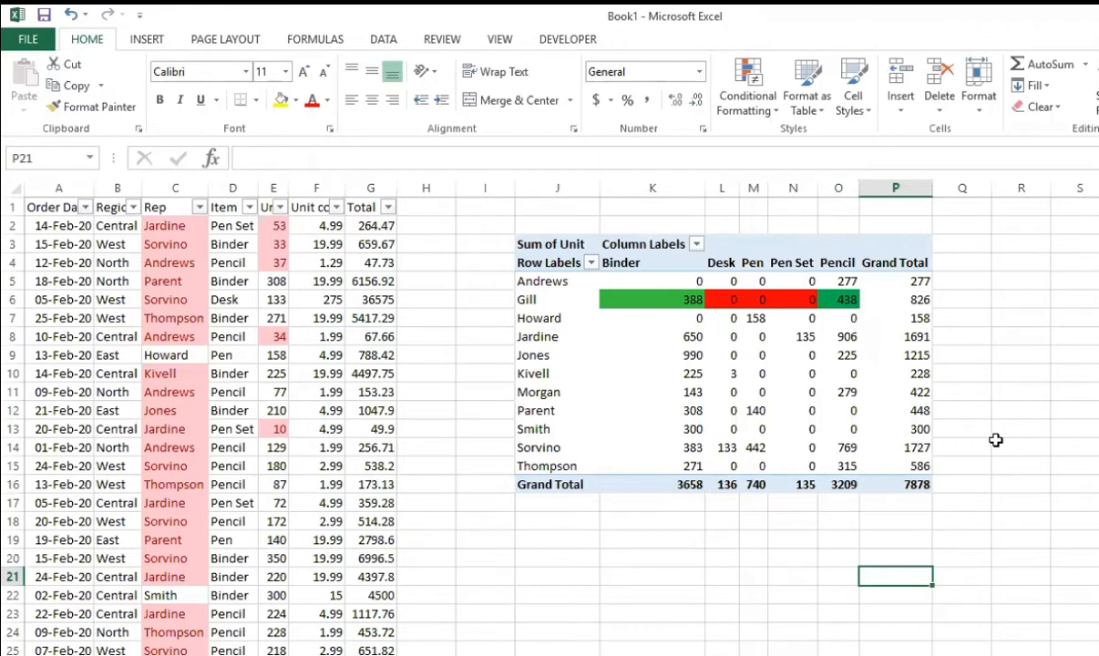
Step: Apply the three-star rating icon set to PivotTable cells K14:O14
left_click_drag(686, 446, 850, 453)
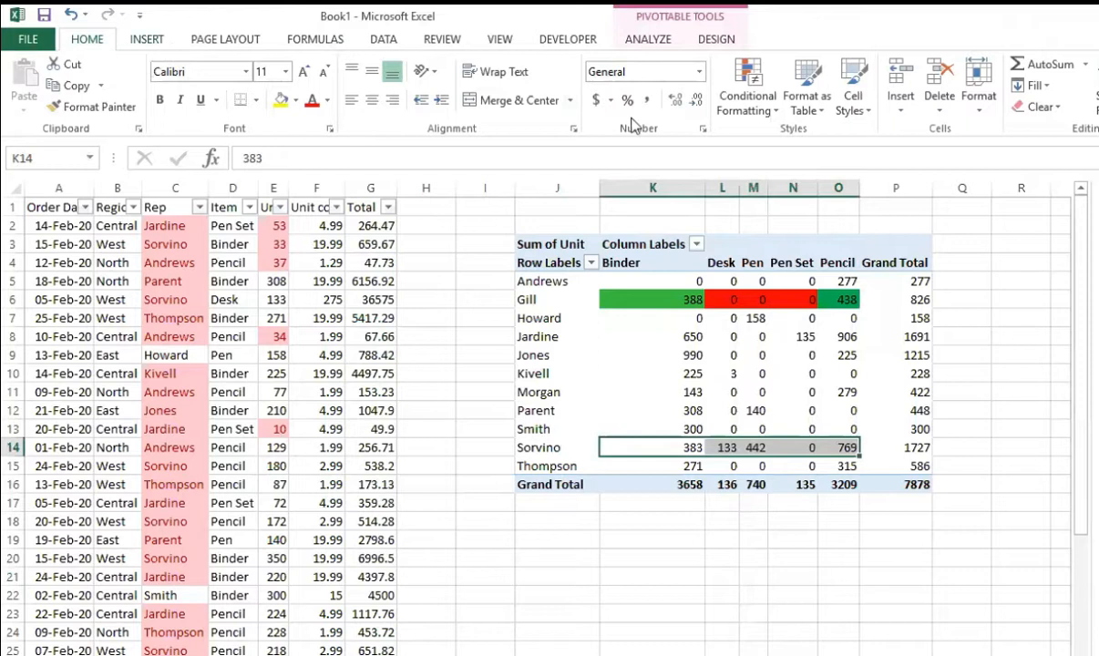
left_click(750, 98)
mouse_move(741, 301)
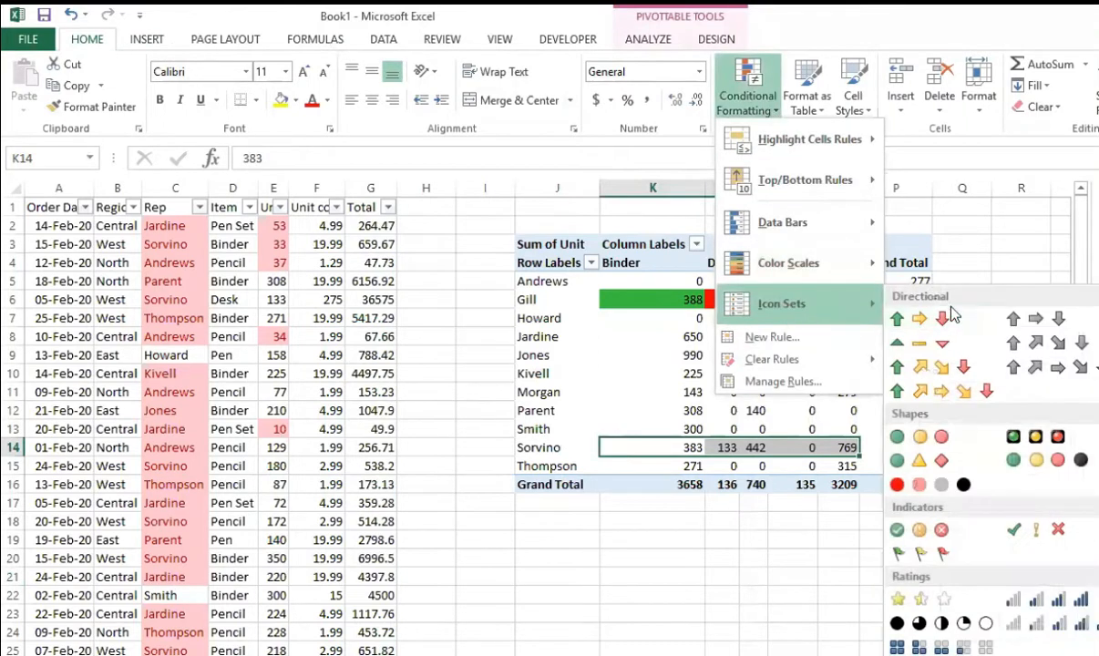
left_click(919, 598)
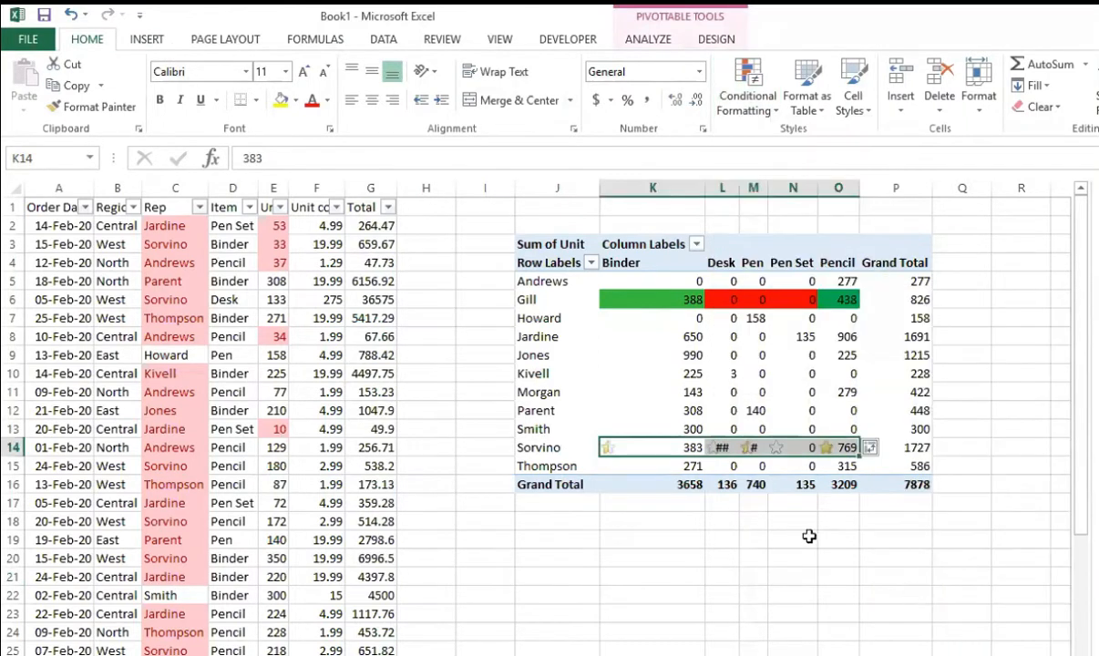
Step: Widen column L slightly and AutoFit the column widths across the whole PivotTable
left_click_drag(740, 187, 745, 188)
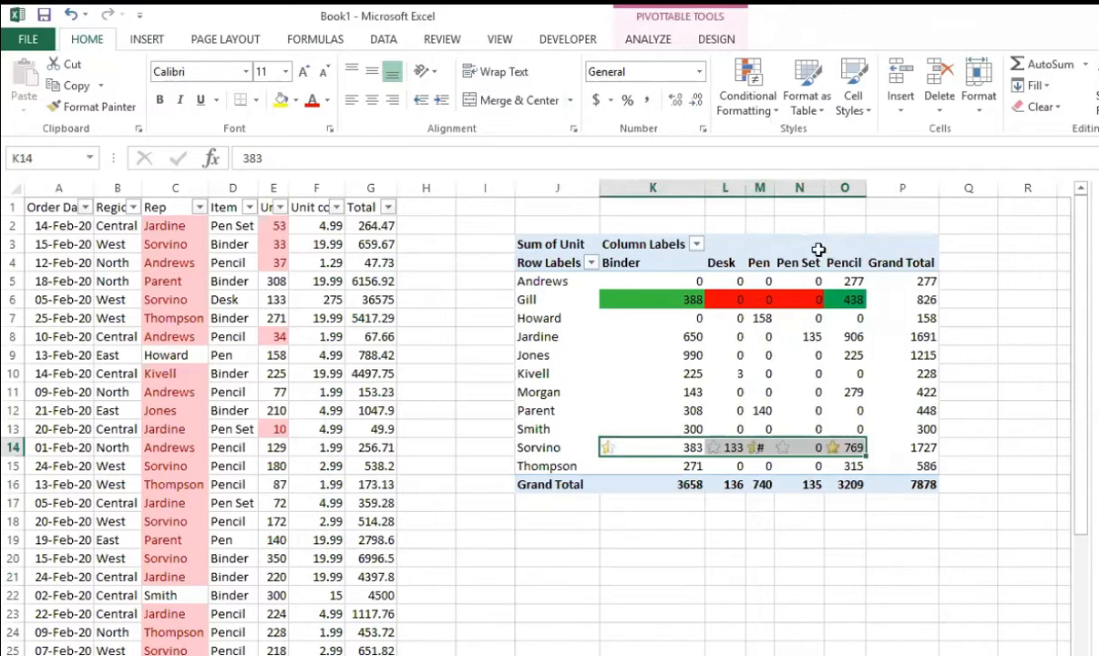
key("h")
key("o")
key("i")
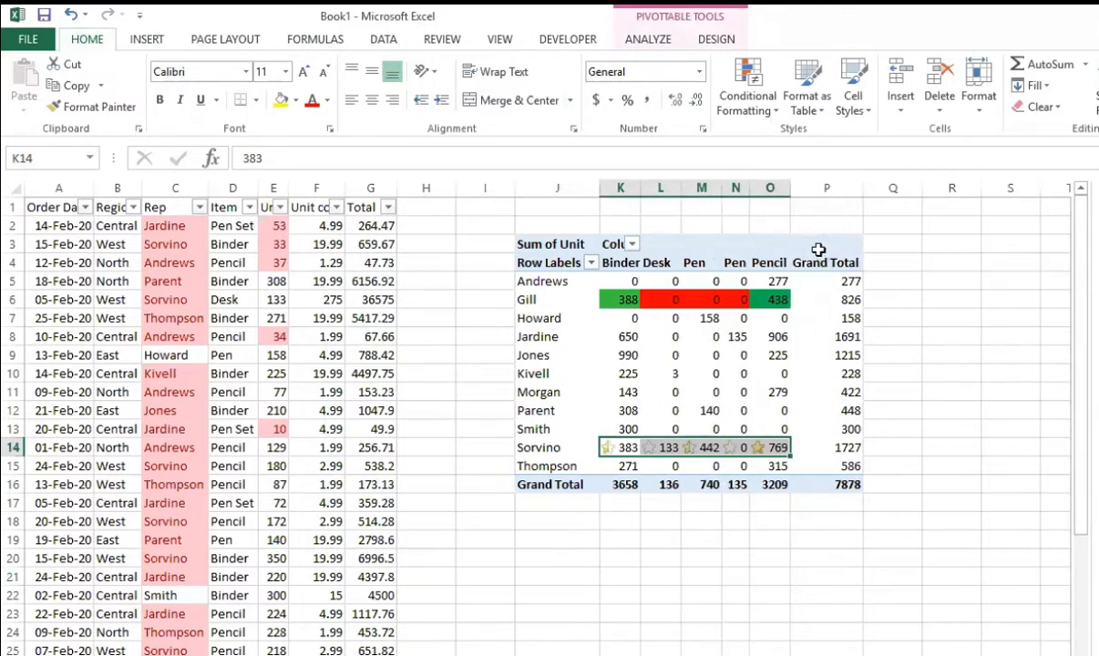
left_click(522, 236)
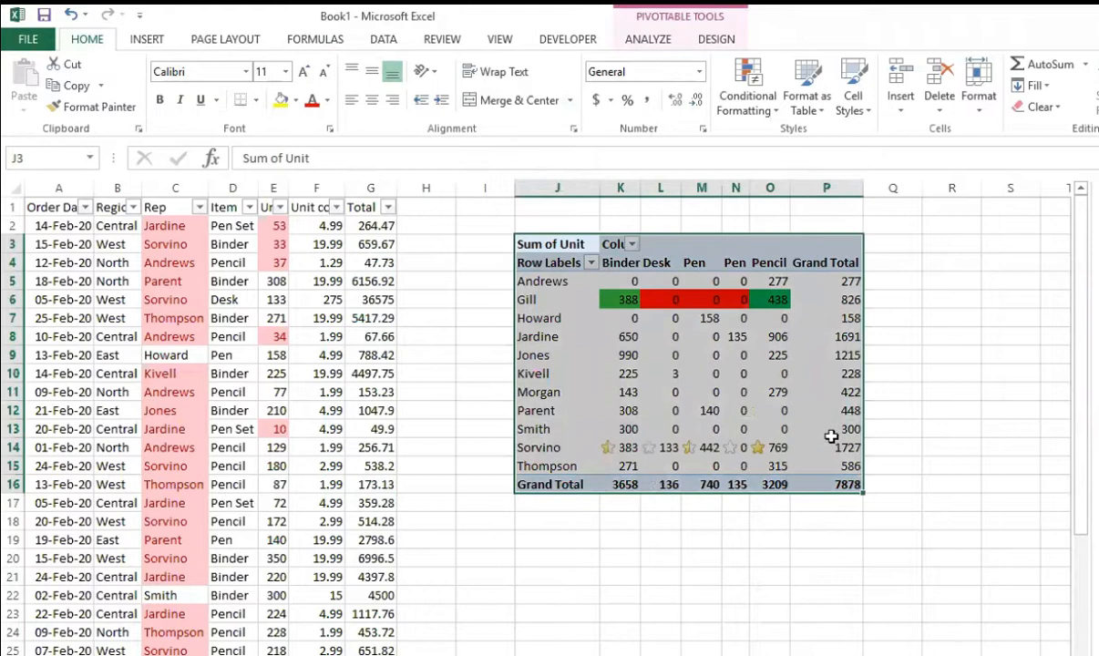
key("h")
key("o")
key("i")
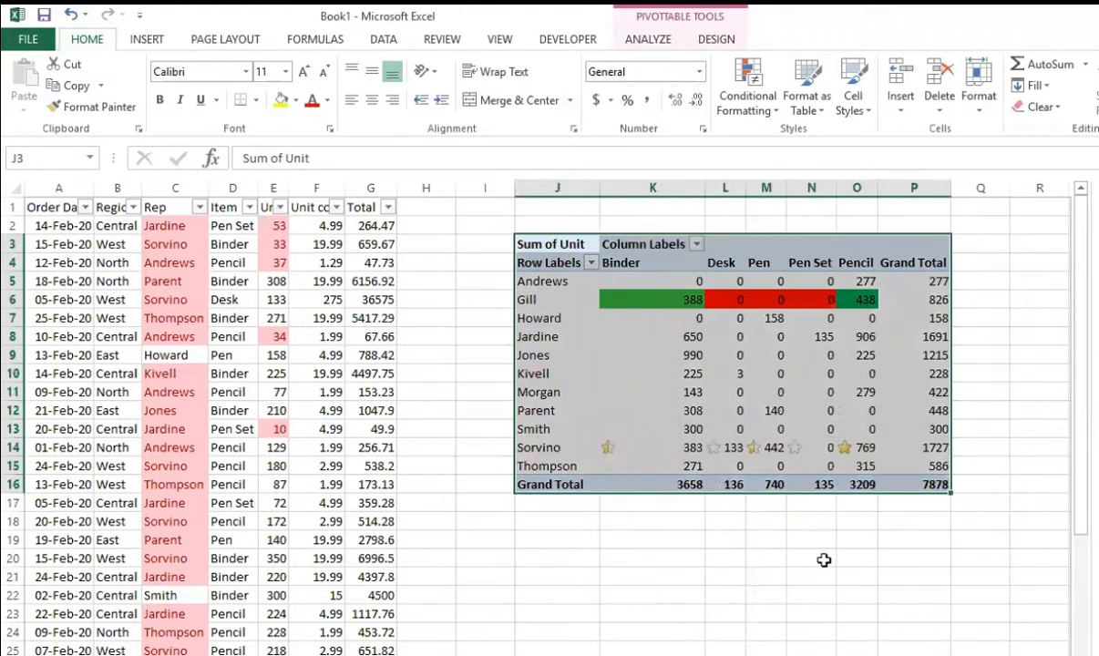
left_click(824, 560)
Step: Open the conditional formatting rules manager for the starred cells K14:O14 and place it clear of row 14
left_click_drag(645, 456, 901, 447)
left_click(864, 466)
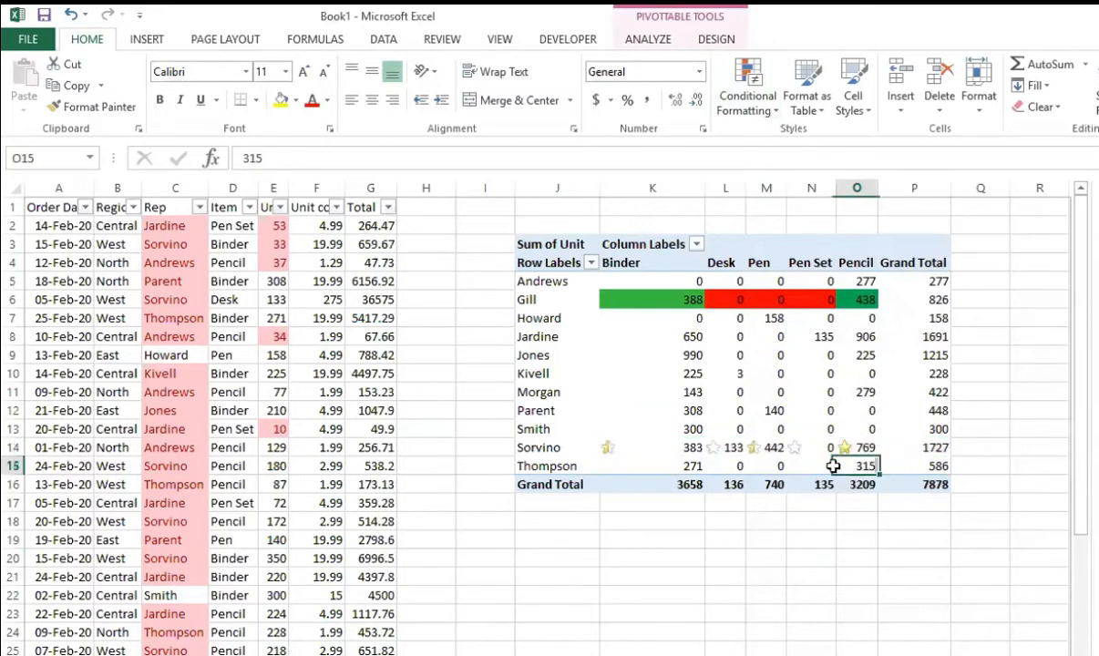
left_click_drag(638, 448, 865, 448)
left_click(759, 105)
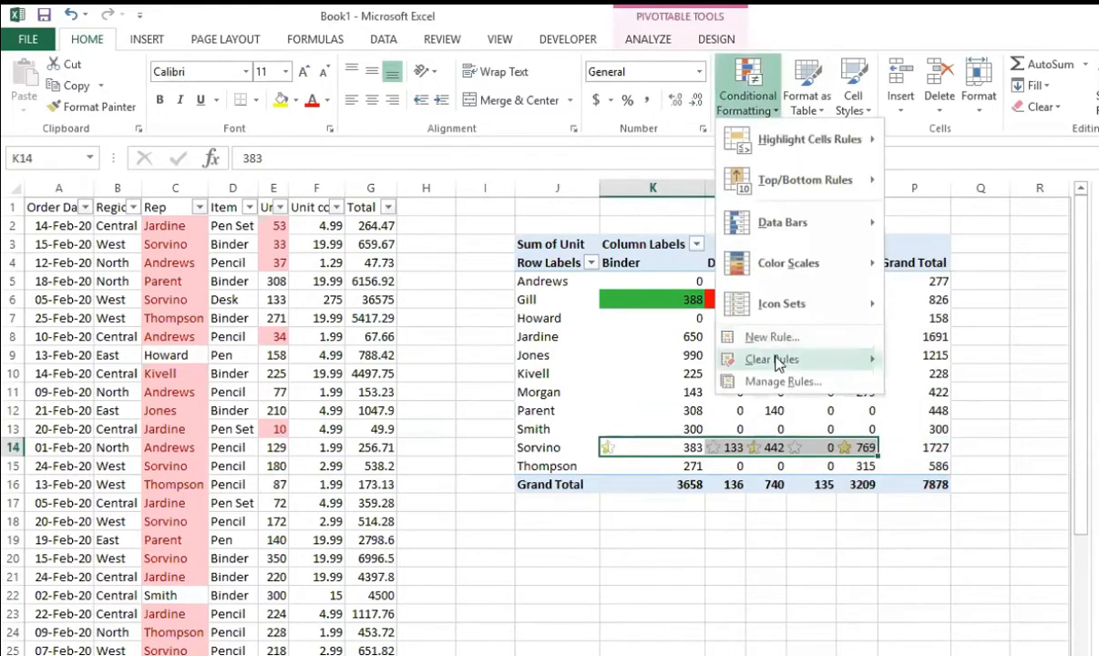
left_click(784, 381)
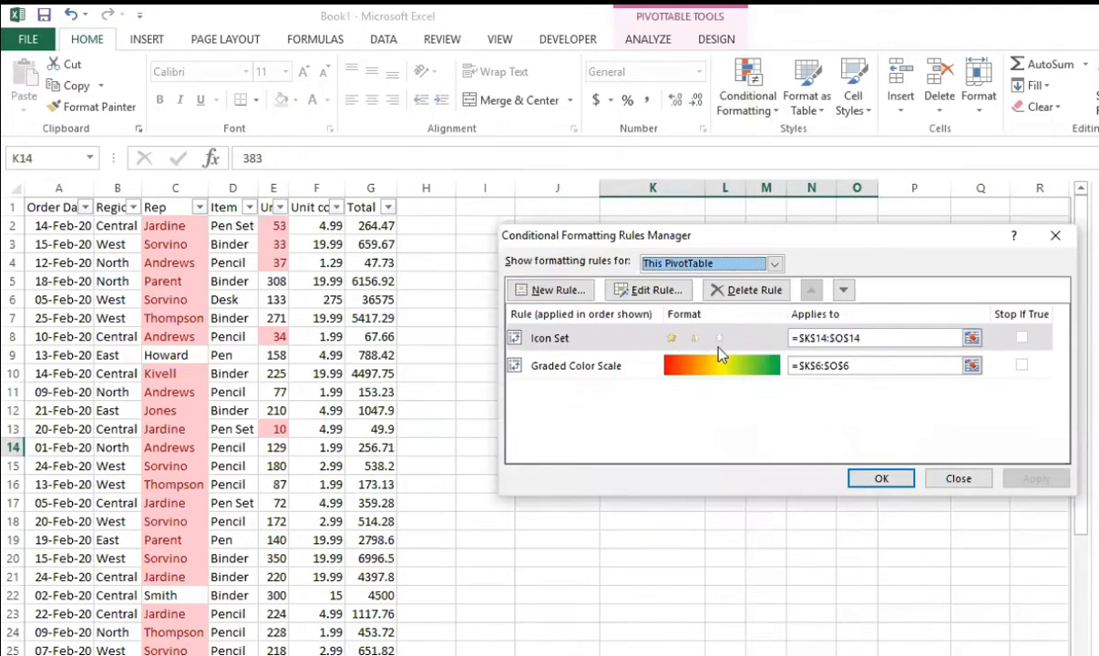
left_click_drag(875, 235, 1098, 330)
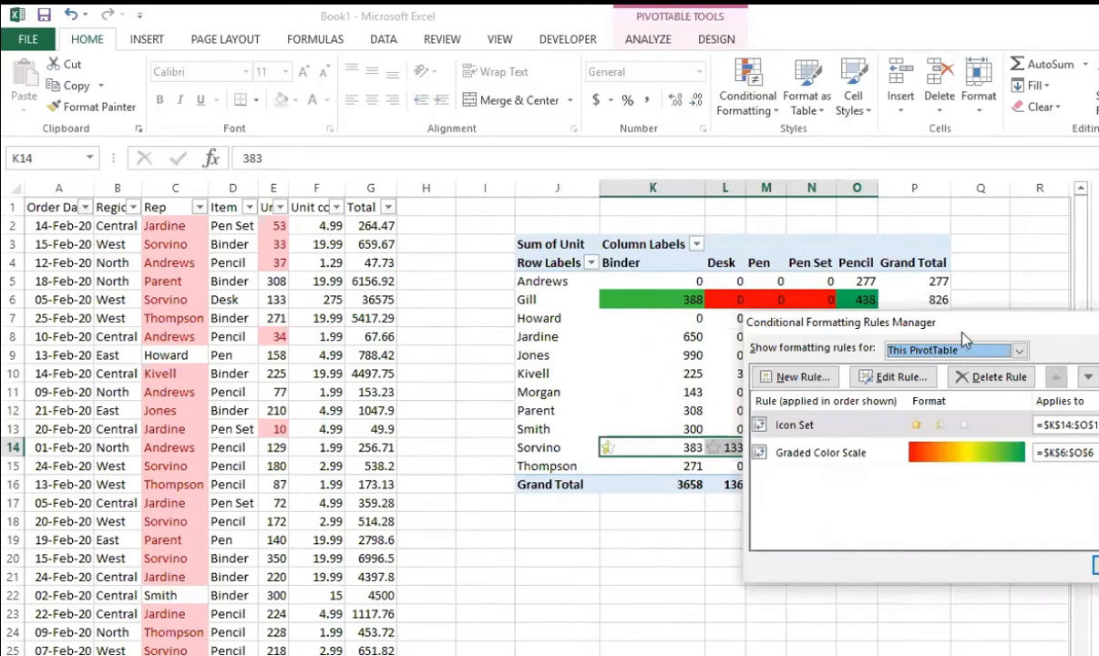
left_click_drag(1046, 324, 1061, 128)
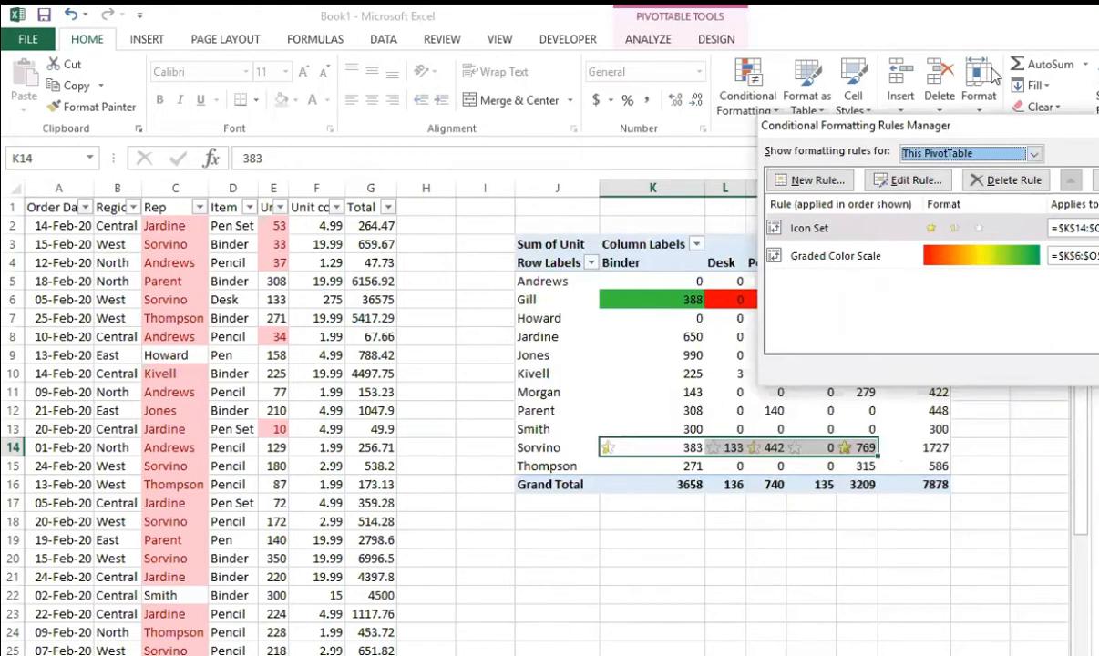
left_click_drag(859, 132, 592, 183)
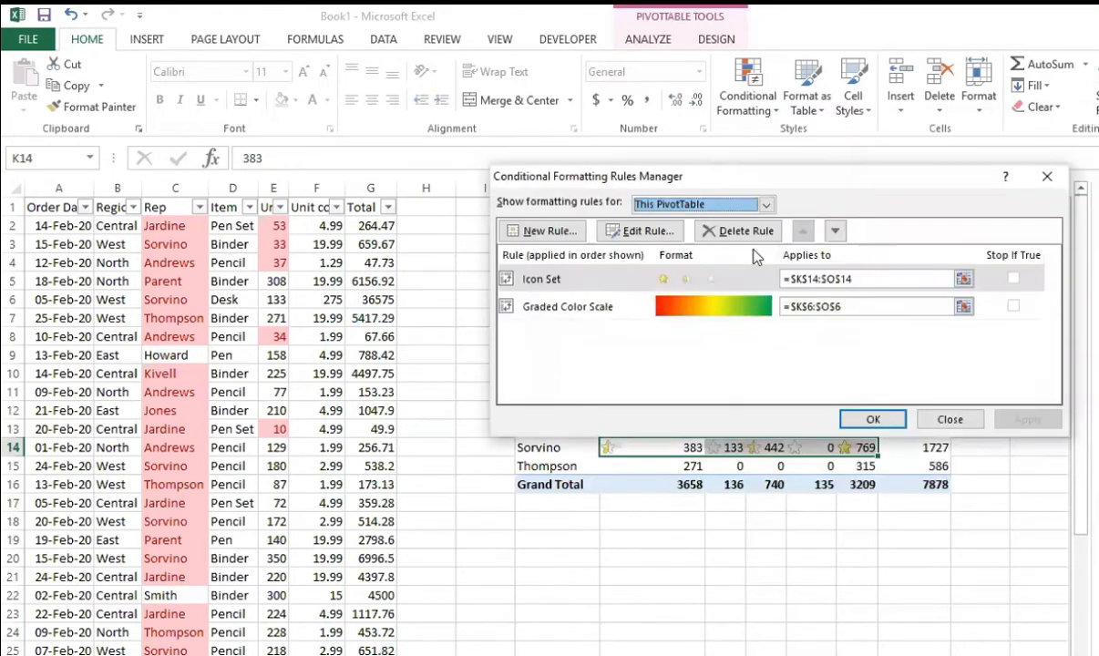
Step: Edit the star icon rule for K14:O14 to use Number for both thresholds, with the full star at >= 100
double_click(571, 283)
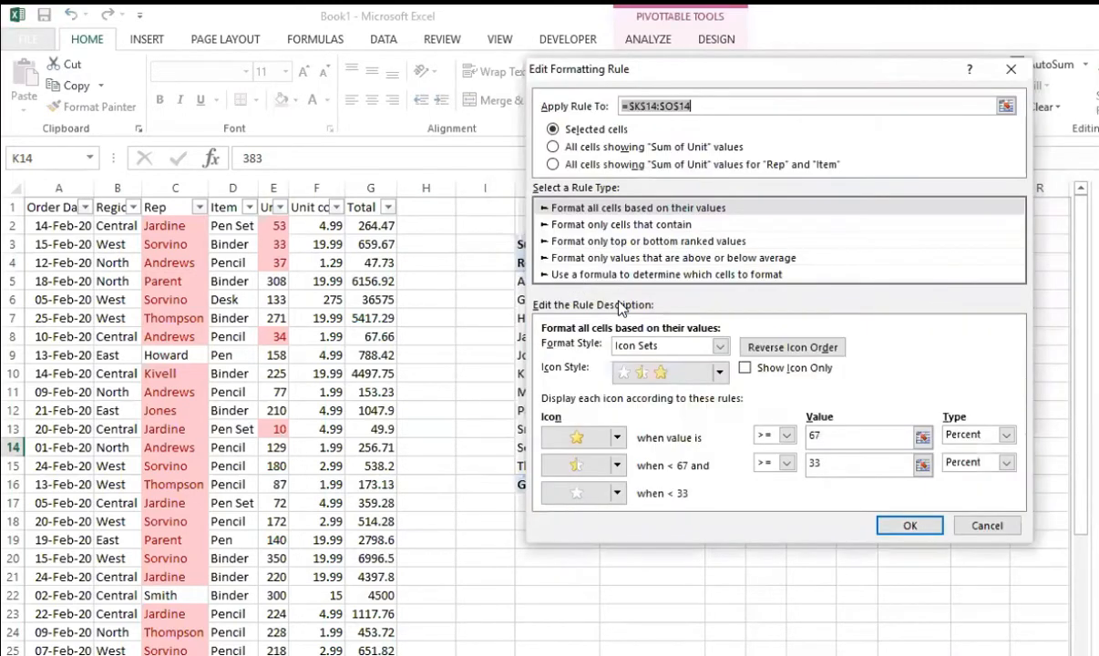
left_click(985, 525)
left_click(658, 232)
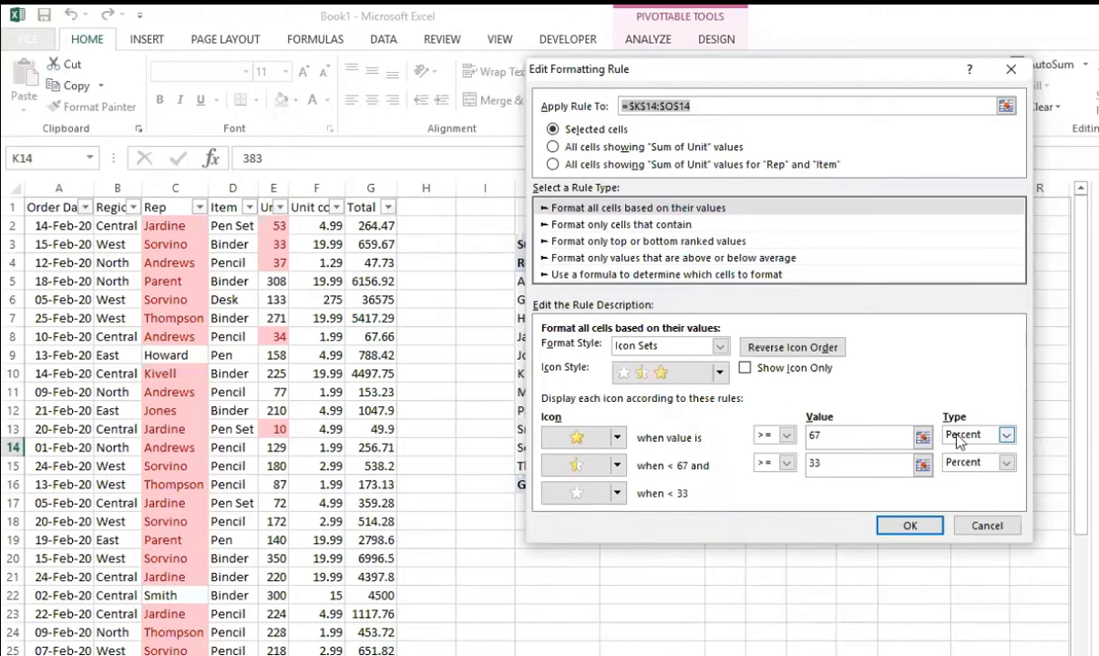
left_click(1006, 435)
left_click(997, 452)
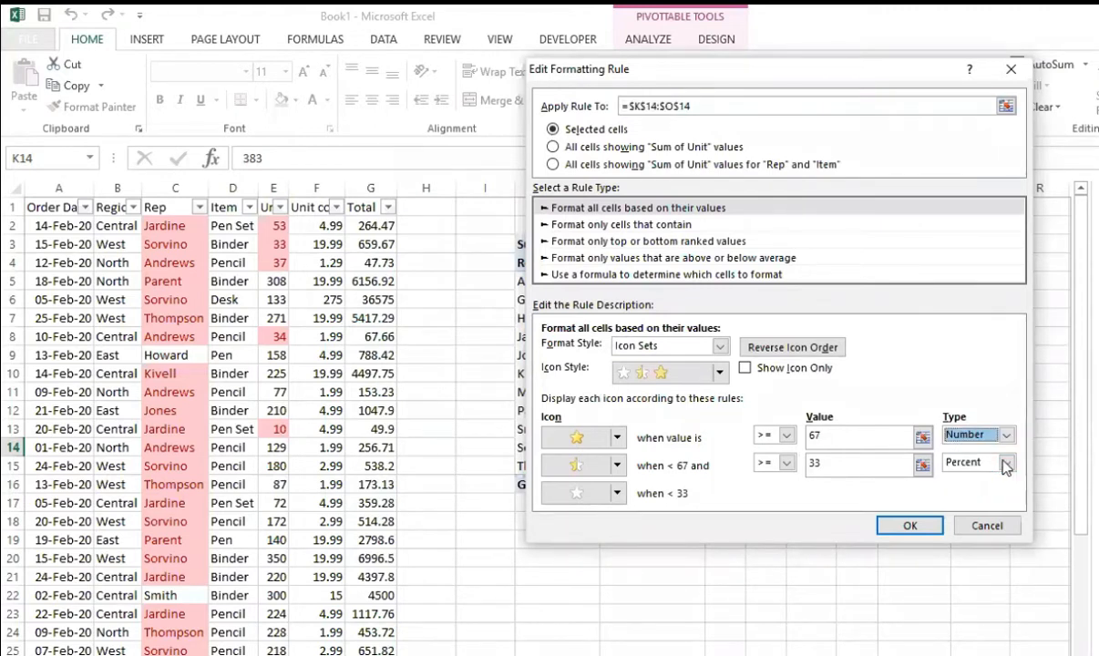
left_click(1006, 464)
left_click(988, 480)
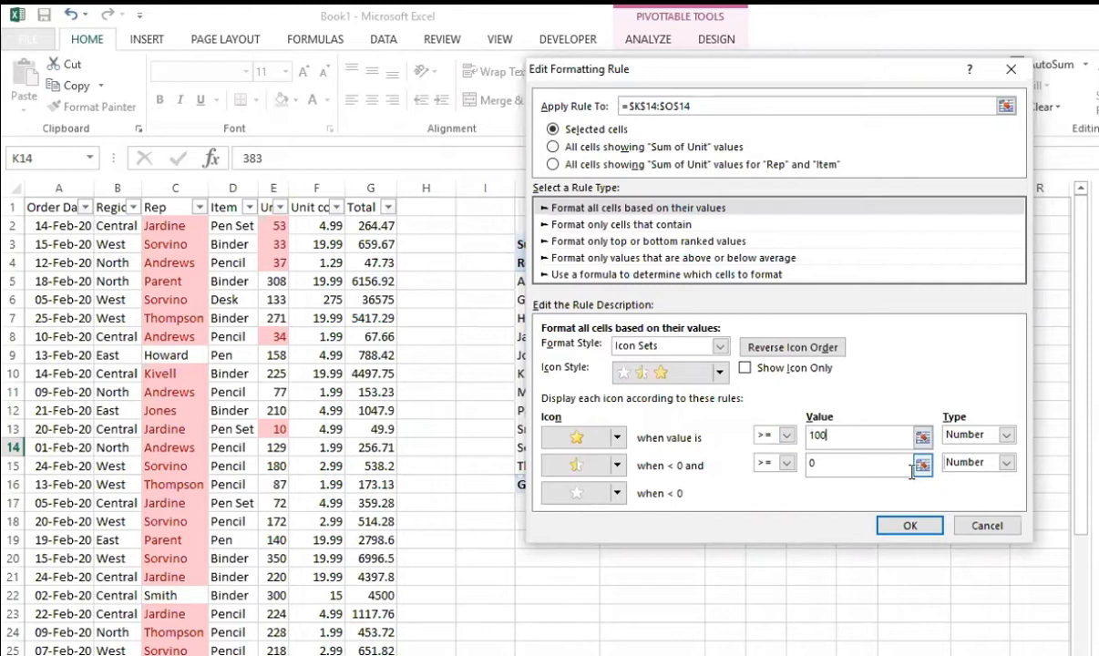
Step: Set the half star's threshold to >= 50 and apply the edited icon rule to K14:O14
double_click(840, 464)
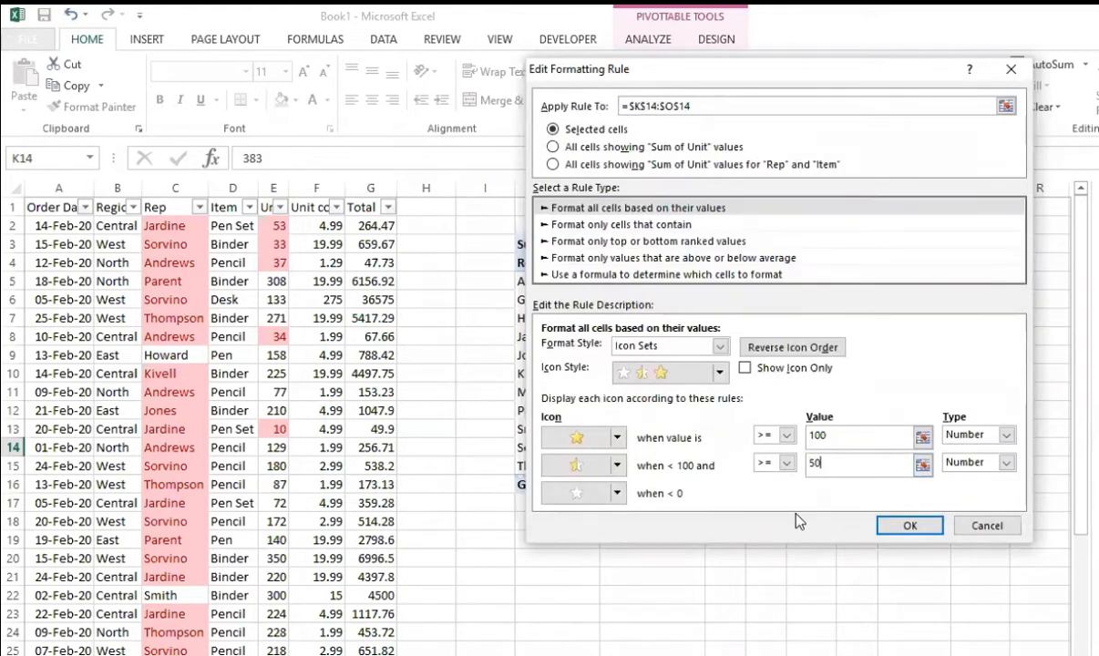
left_click(911, 527)
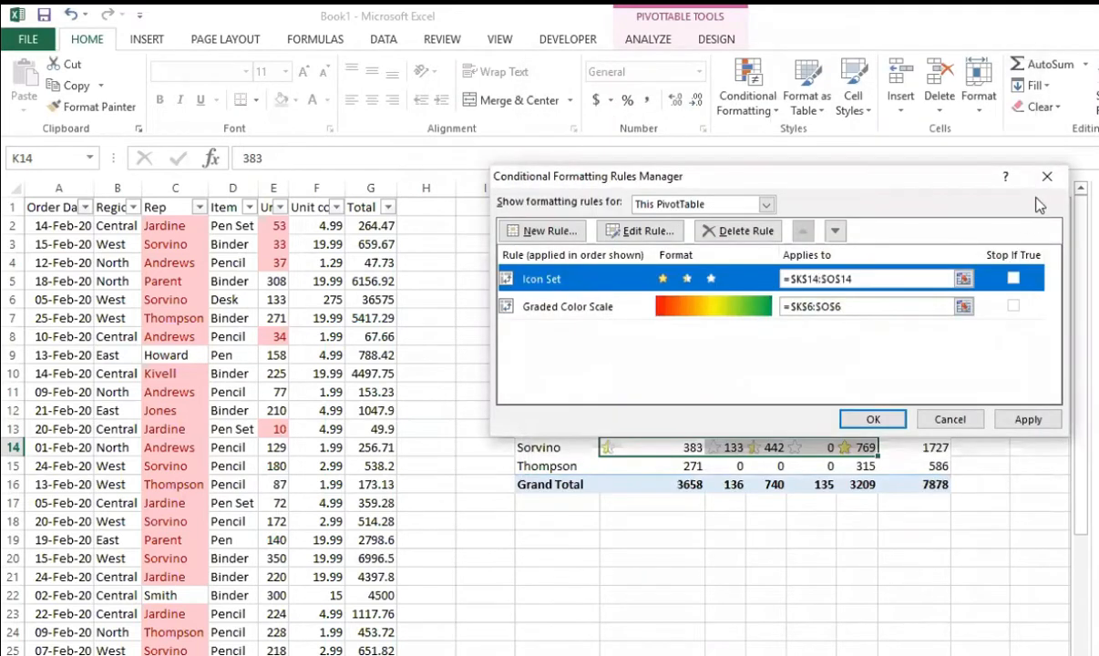
left_click(1025, 421)
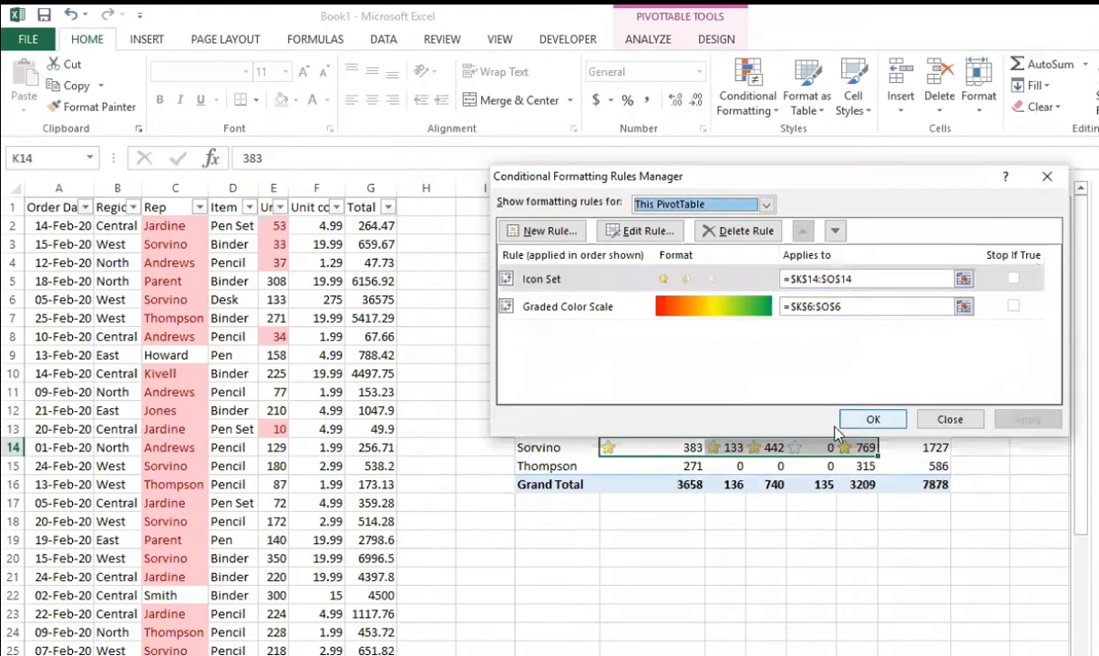
left_click(868, 420)
left_click(816, 574)
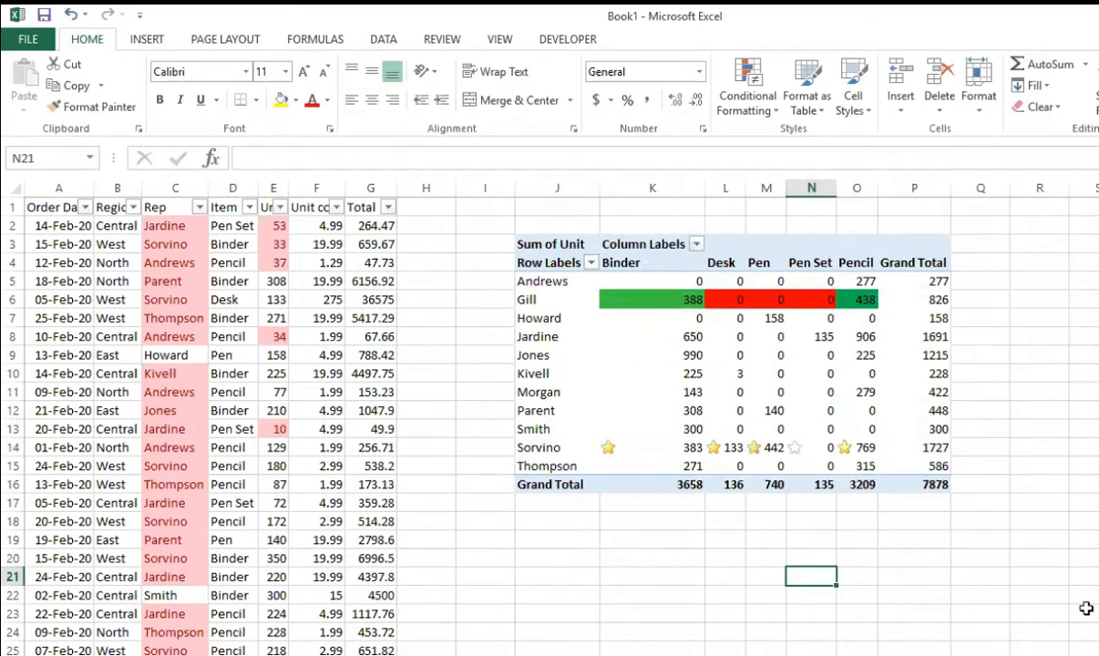
left_click(570, 447)
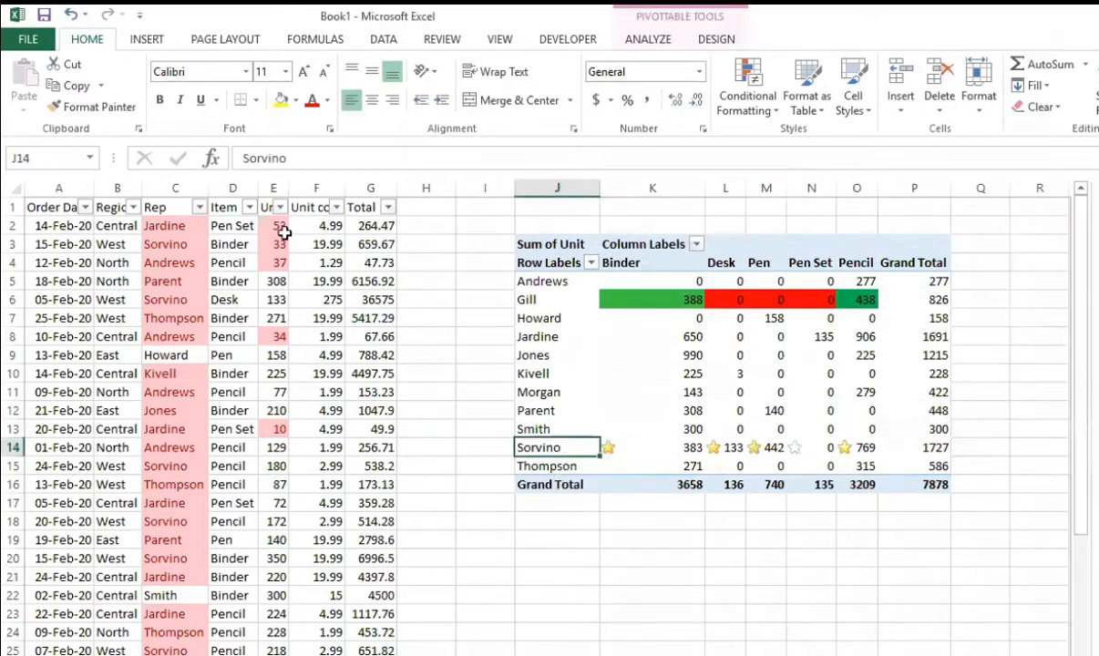
Step: Filter the Rep column of the sales data to show only the rep whose PivotTable row 14 has star icons
left_click(199, 207)
left_click(84, 394)
scroll(87, 437, "down", 1)
scroll(96, 500, "up", 1)
scroll(93, 508, "down", 1)
left_click(90, 504)
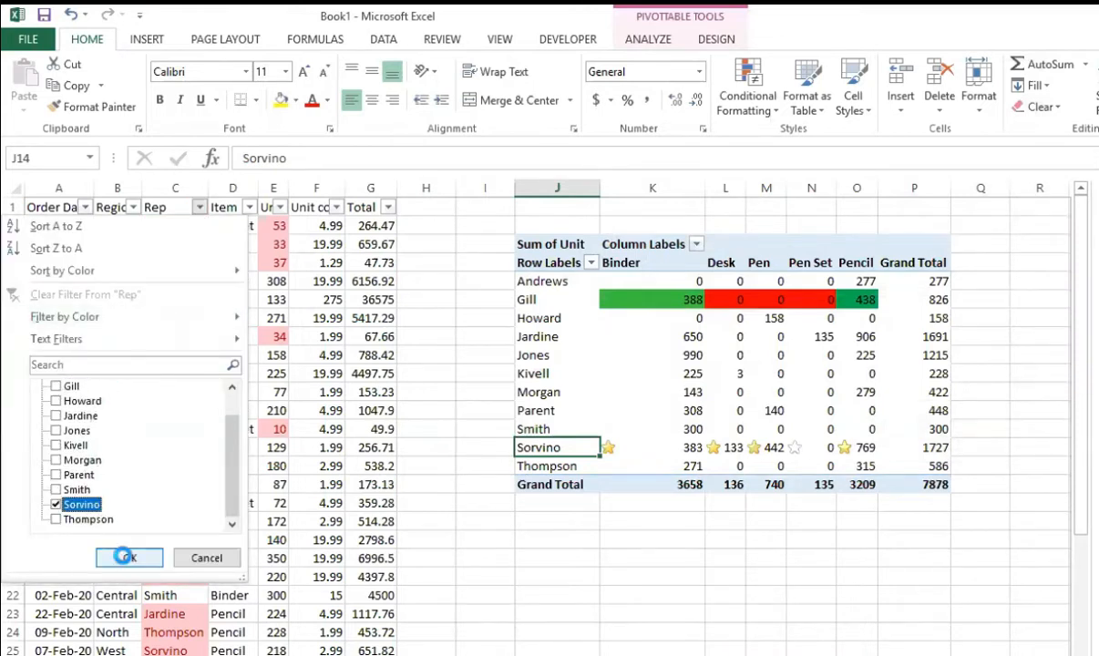
left_click(117, 555)
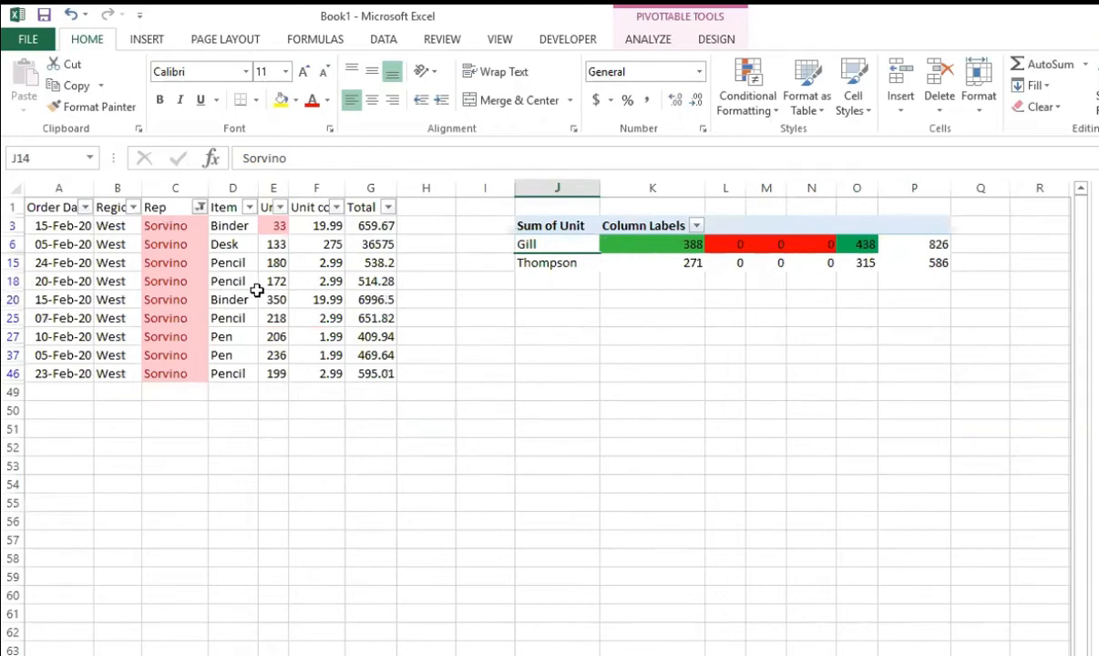
Step: Set the units of both filtered Binder rows, cells E3 and E20, to 10
left_click(275, 226)
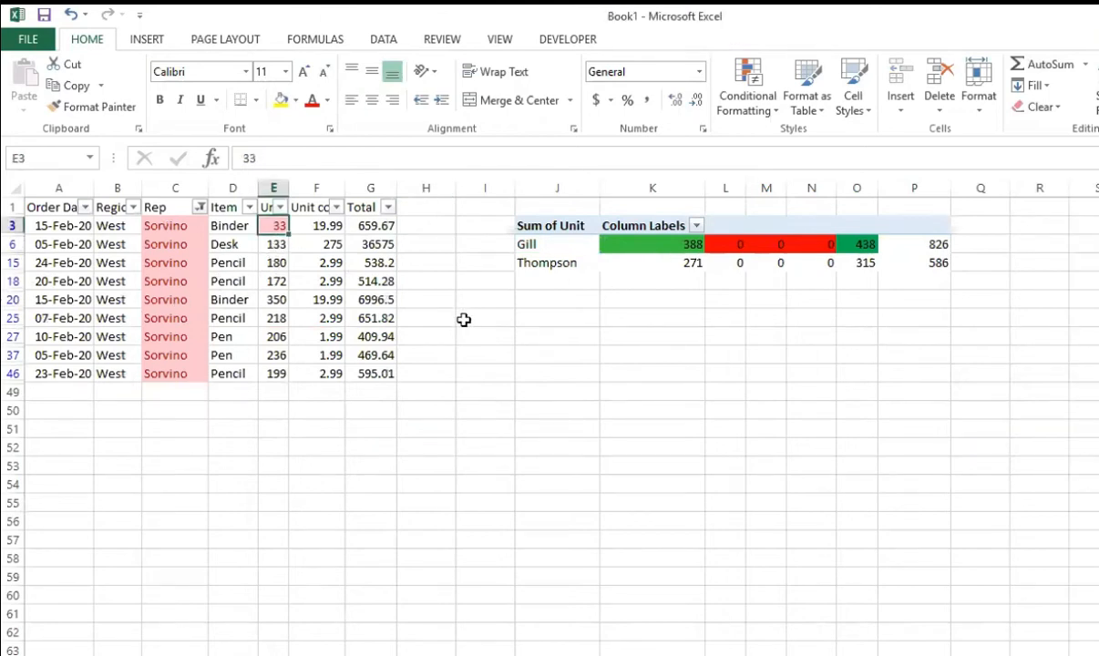
type("0")
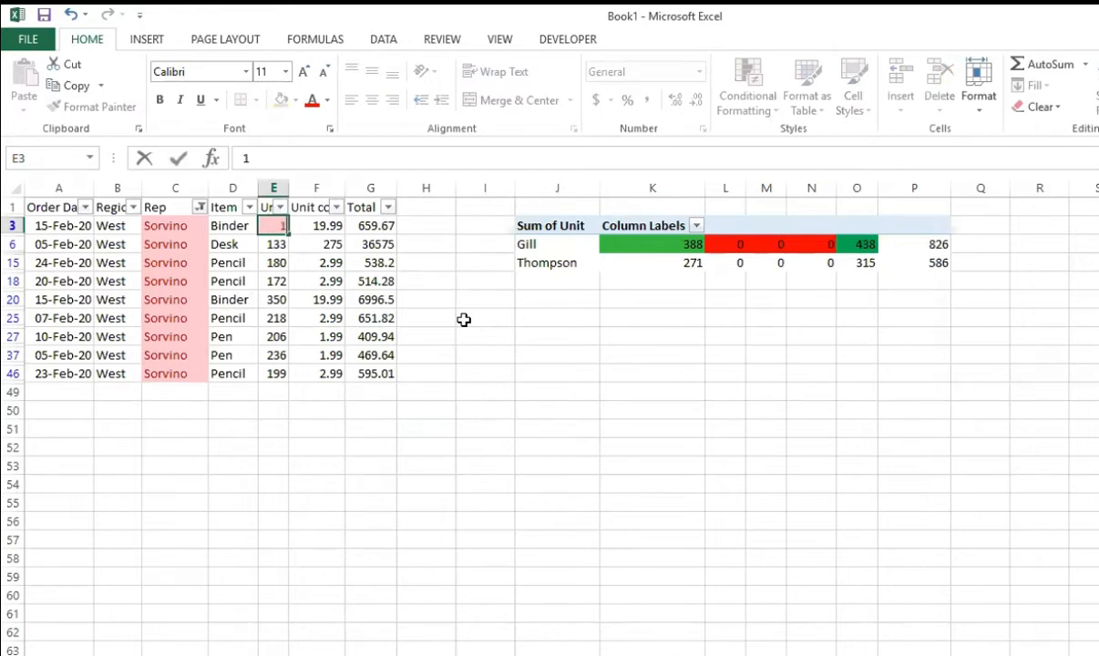
type("0")
key("Return")
key("Down")
key("Down")
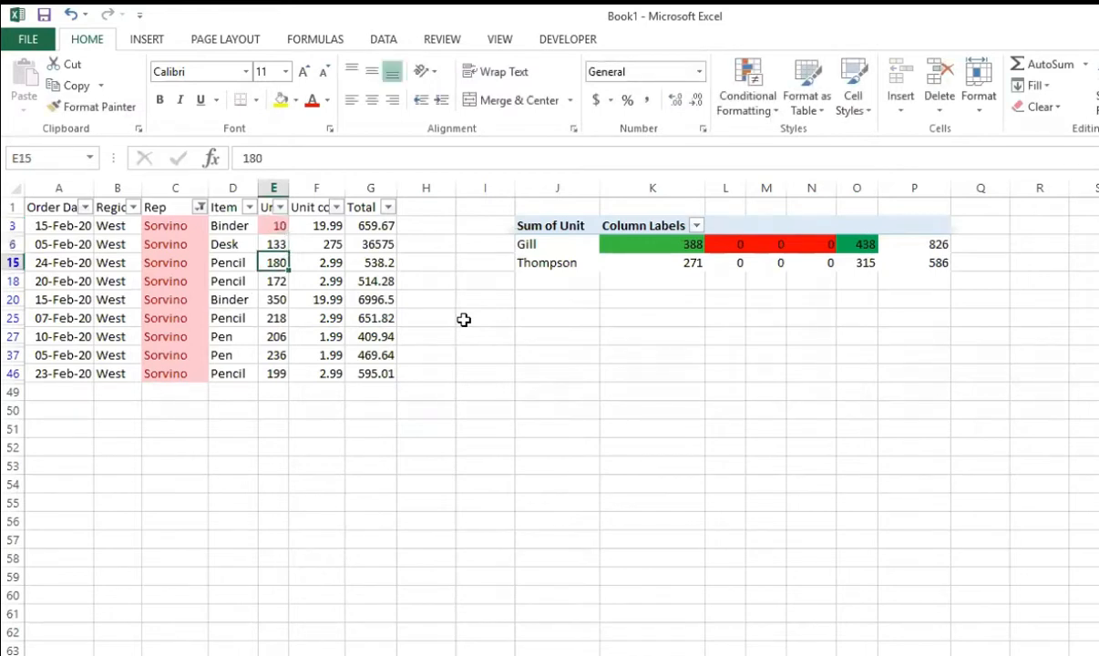
type("10")
key("Return")
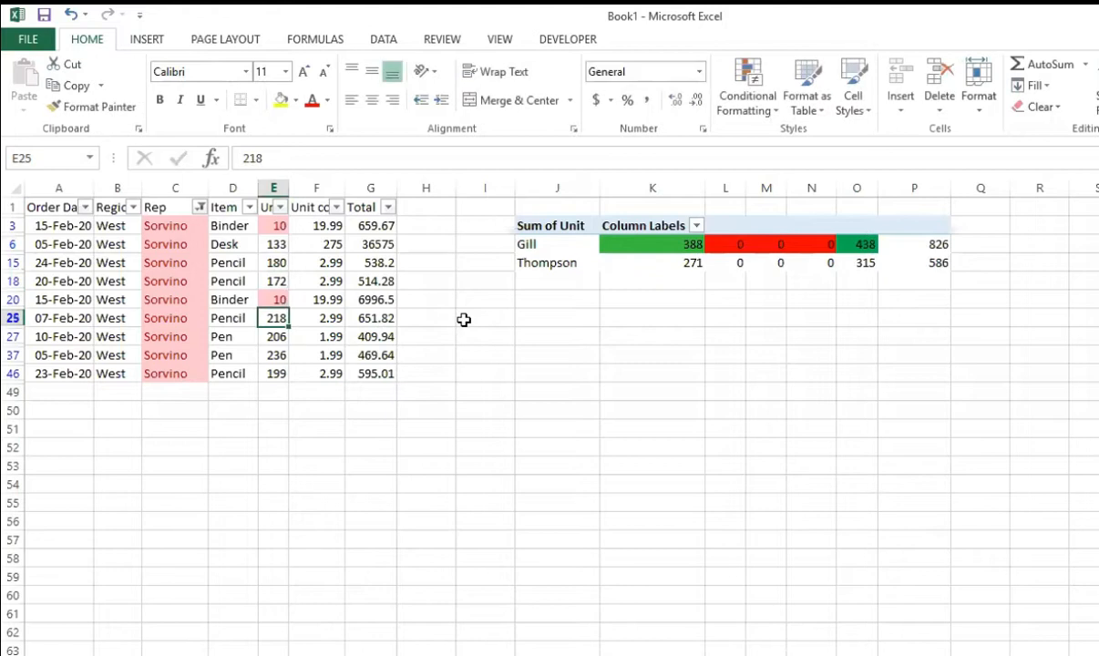
left_click(444, 319)
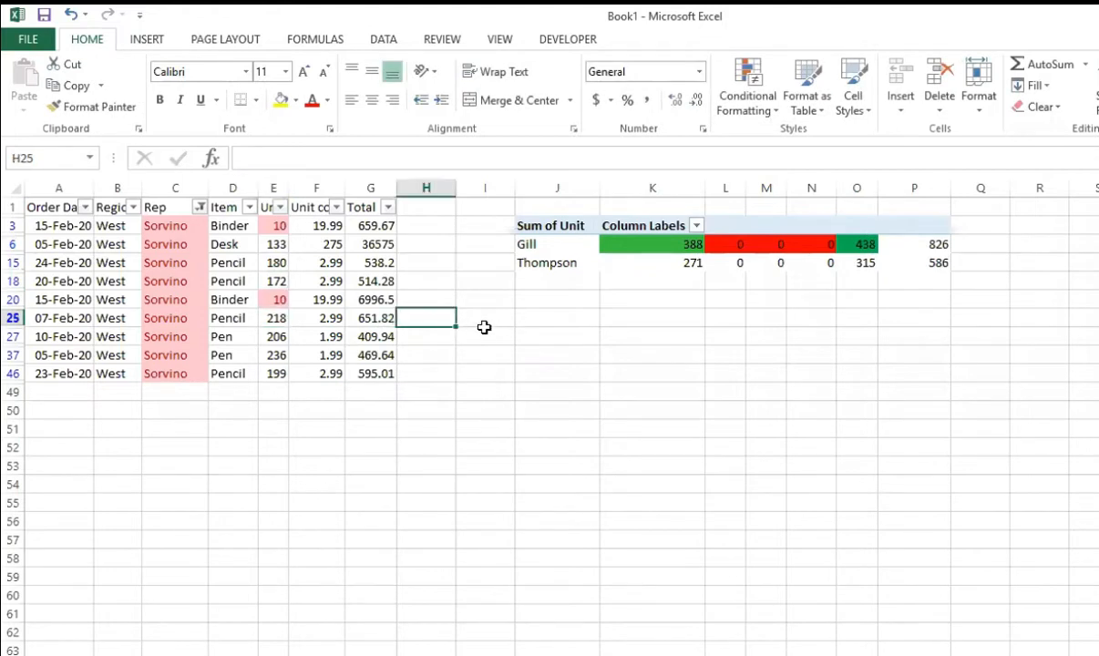
Step: Clear the Rep filter and refresh the PivotTable, then select its Binder value in K14
key("alt+a")
key("c")
left_click(638, 411)
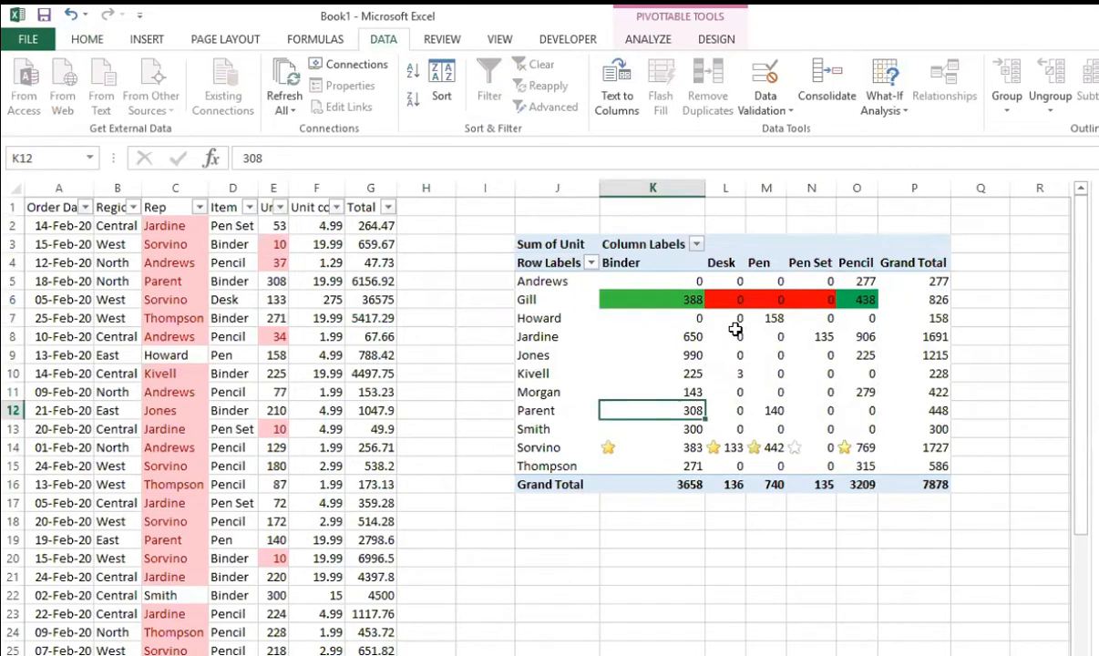
key("alt+Tab")
key("alt+Tab")
left_click(648, 39)
left_click(606, 87)
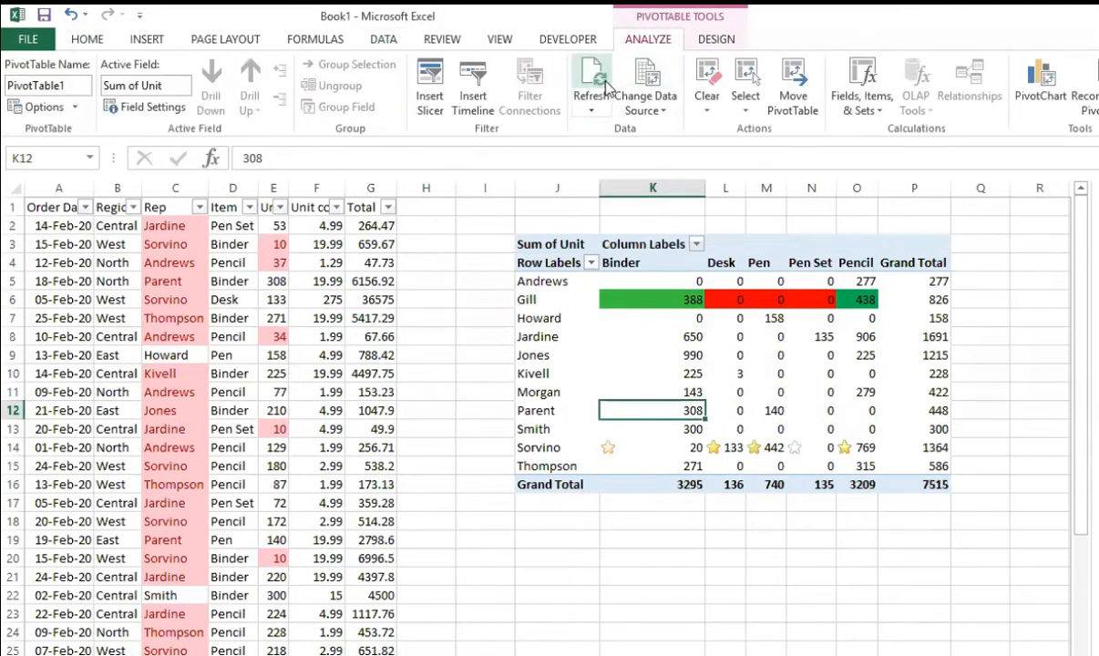
left_click(591, 109)
left_click(642, 169)
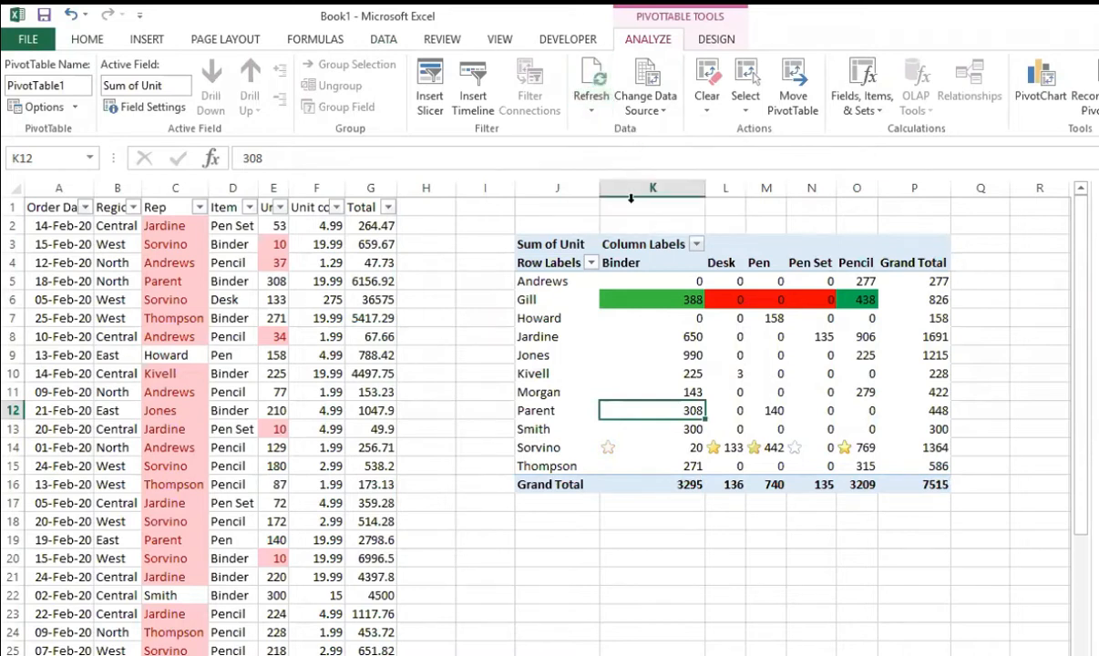
left_click(615, 516)
left_click(609, 450)
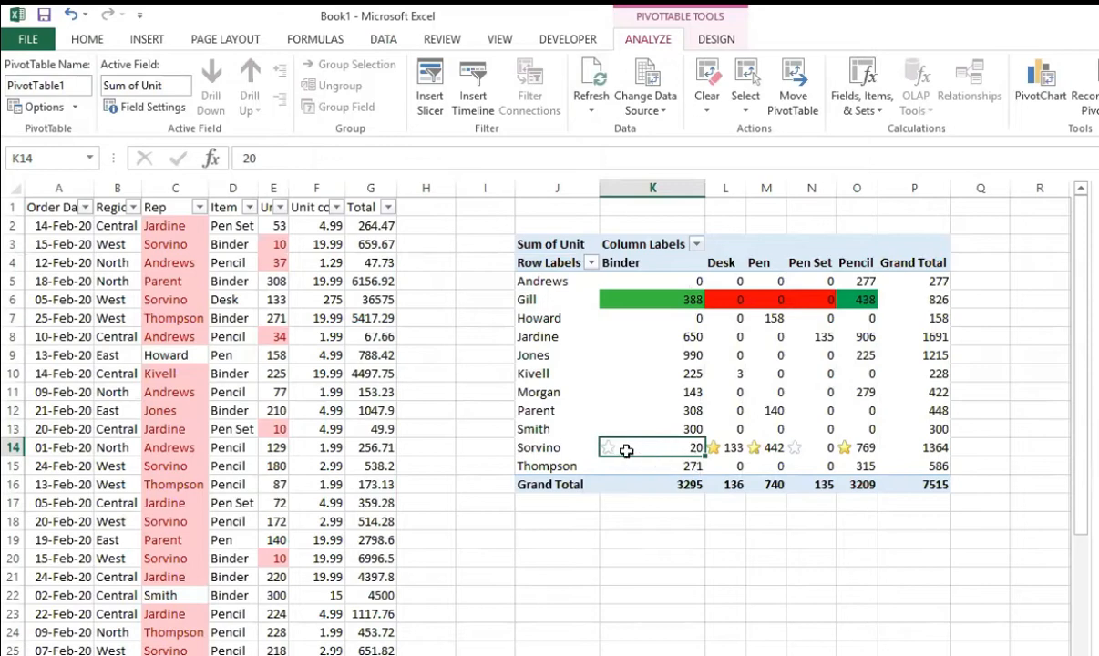
mouse_move(630, 448)
Step: Filter the Rep column again to only the rep shown in PivotTable row 14
scroll(233, 601, "down", 9)
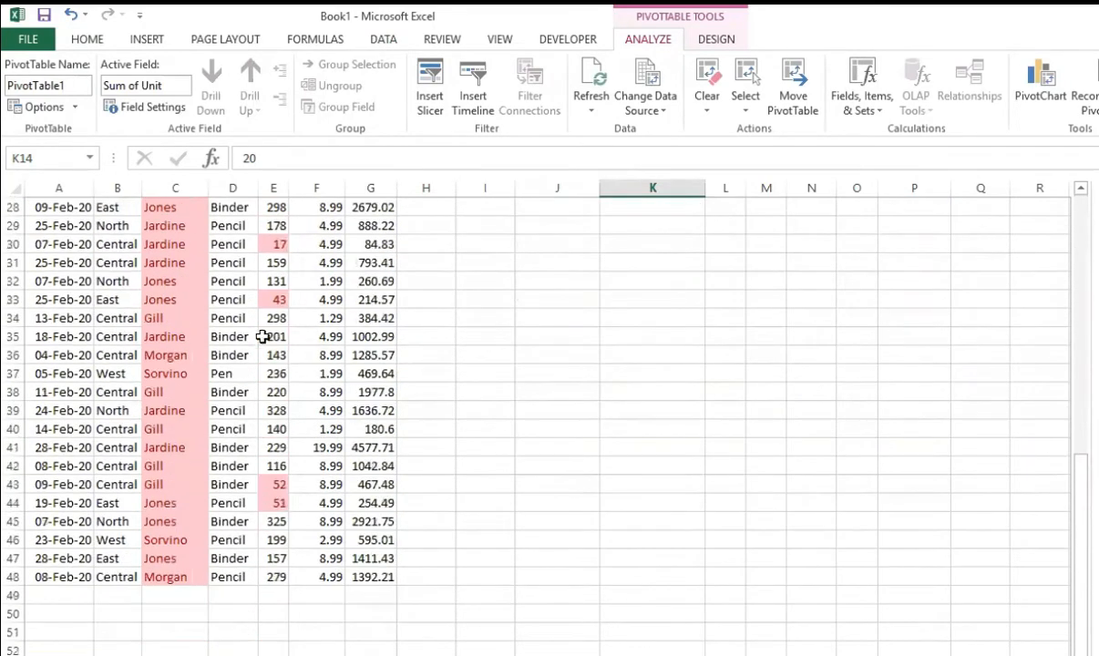
scroll(216, 377, "up", 9)
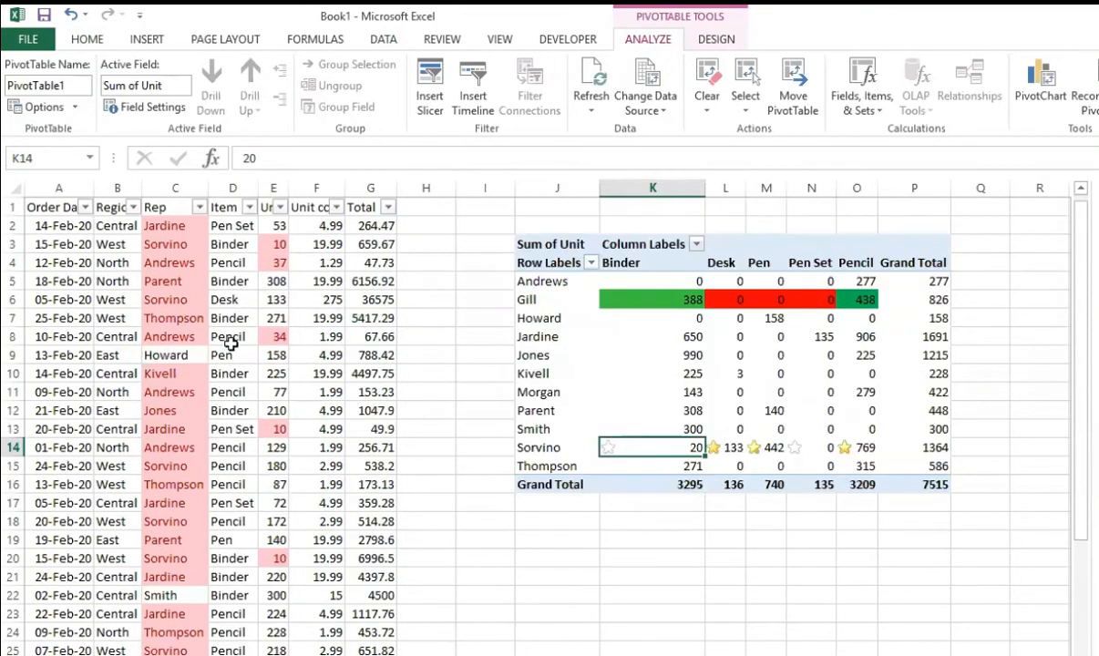
left_click(199, 207)
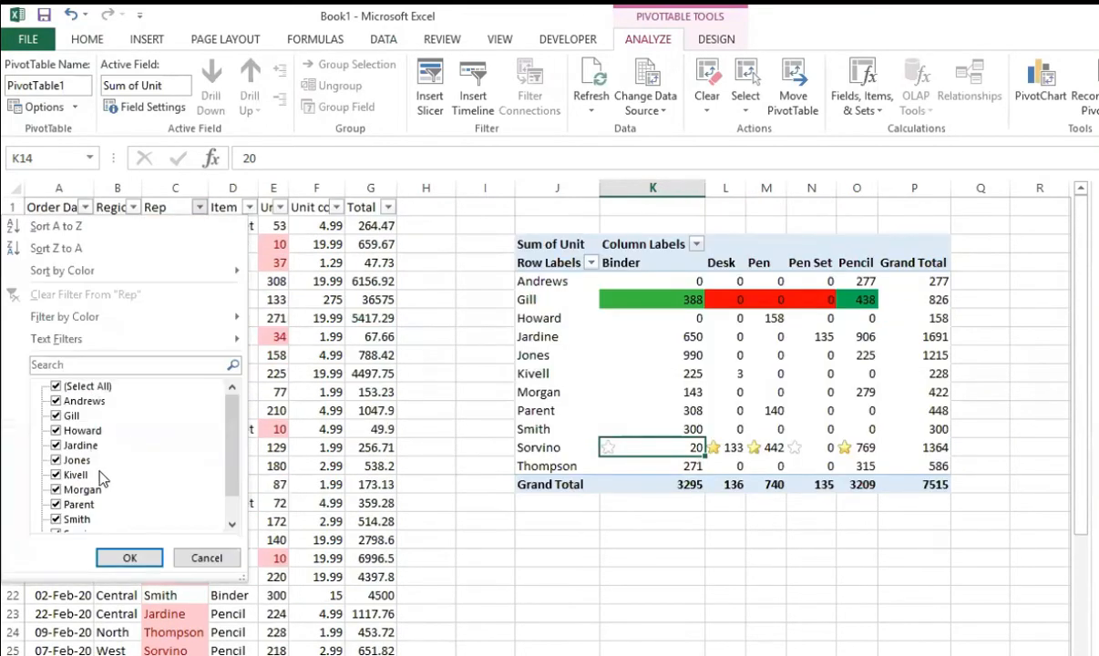
left_click(86, 387)
scroll(226, 456, "down", 1)
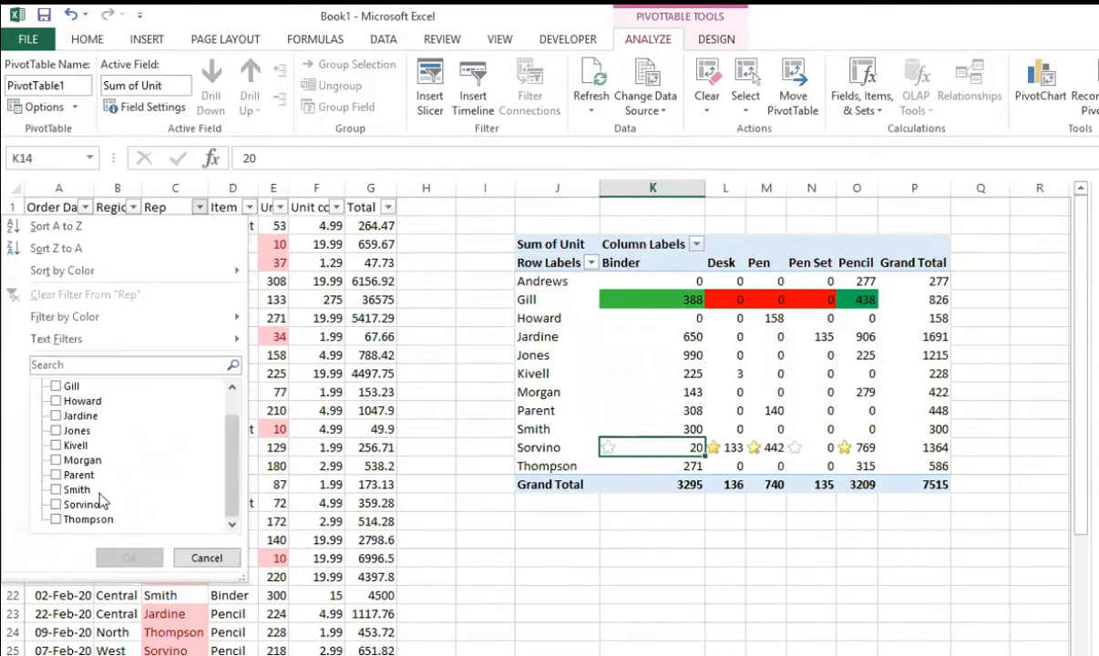
left_click(56, 504)
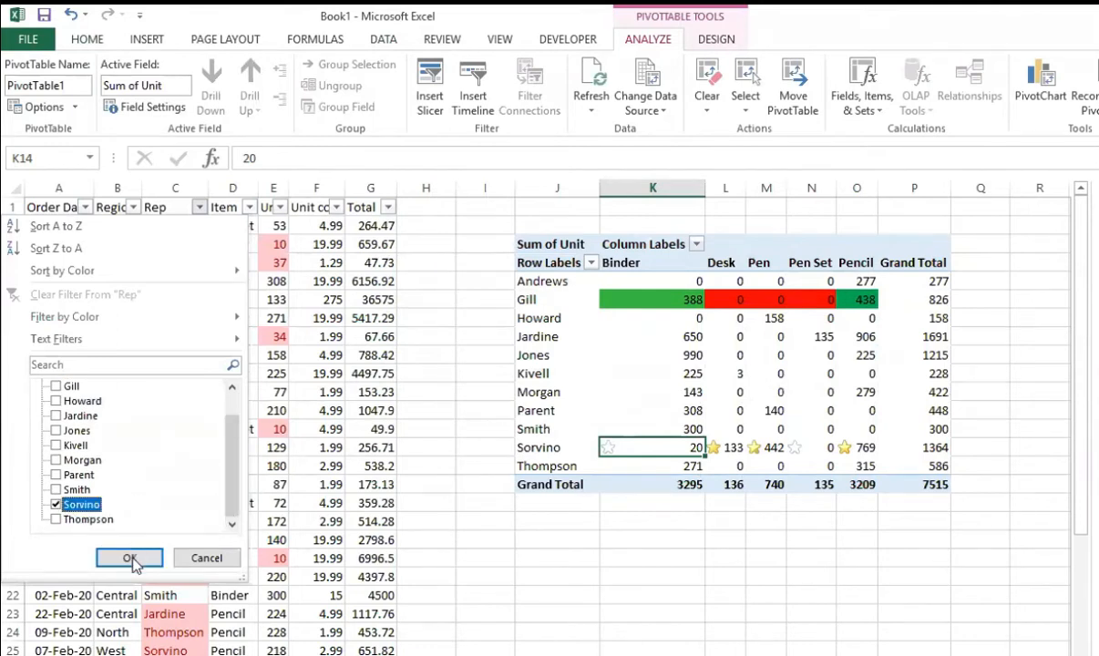
left_click(129, 557)
Step: Set the units of the 15-Feb-20 Binder sale in cell E20 to 60
left_click(273, 299)
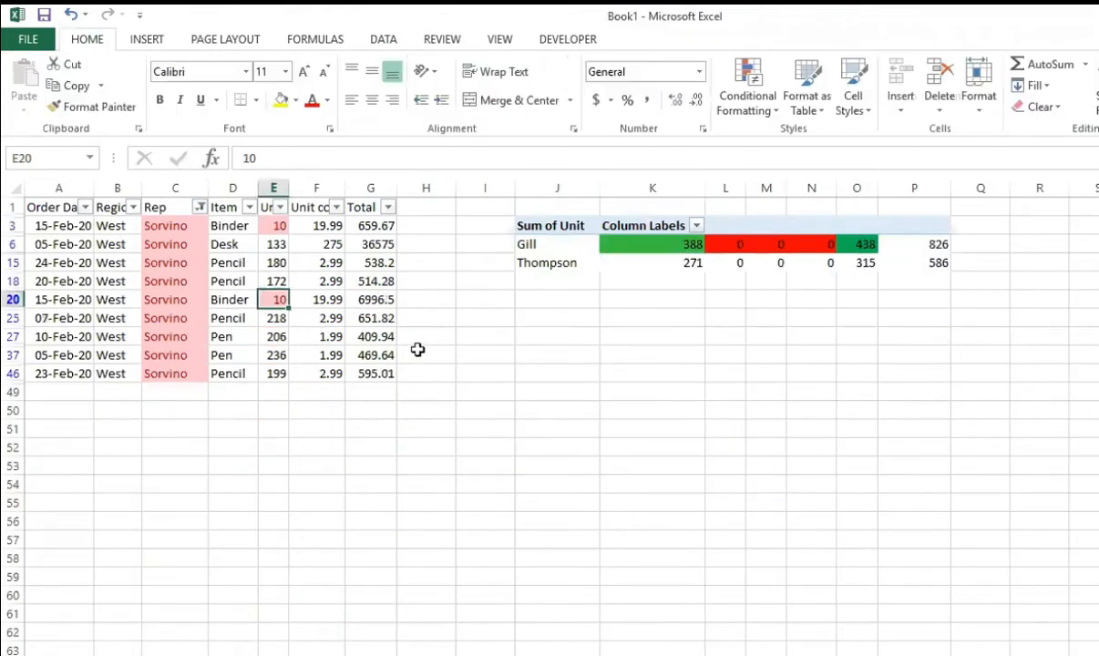
type("60")
key("Return")
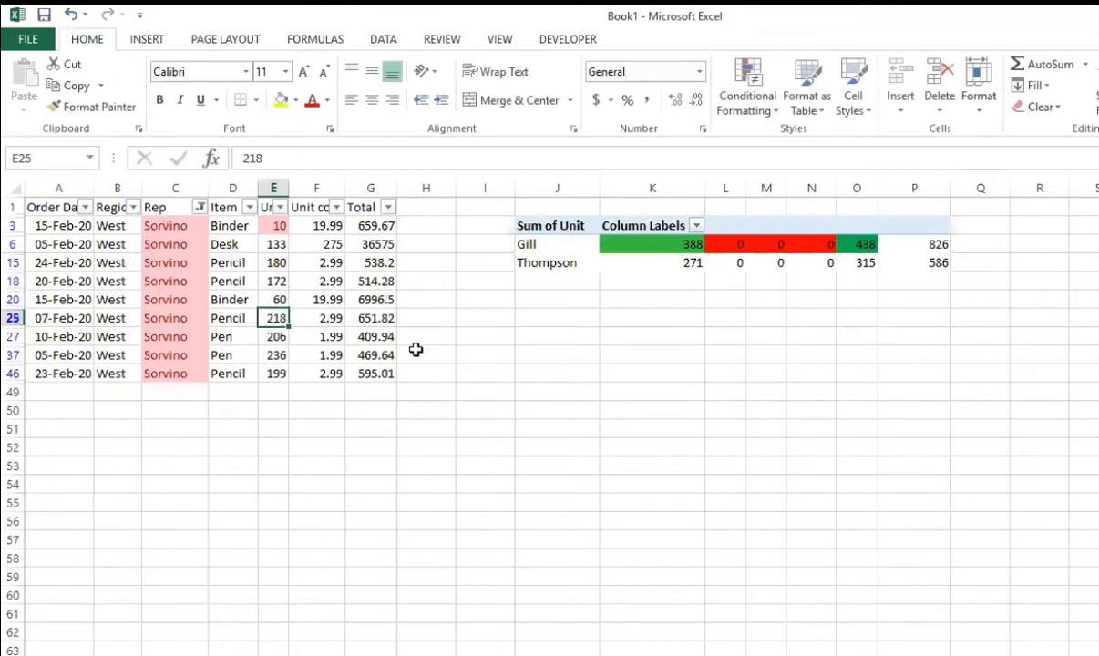
Step: Clear the filter on the sales data and refresh the PivotTable to update the row 14 star icons
key("alt+a")
key("c")
left_click(660, 444)
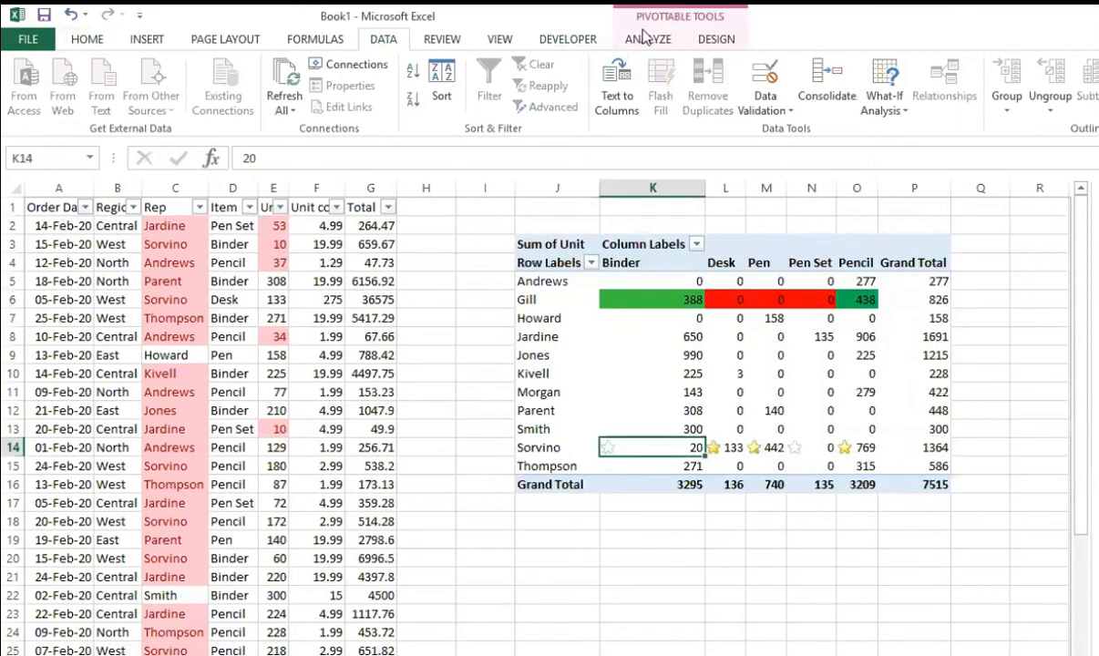
left_click(646, 38)
left_click(591, 77)
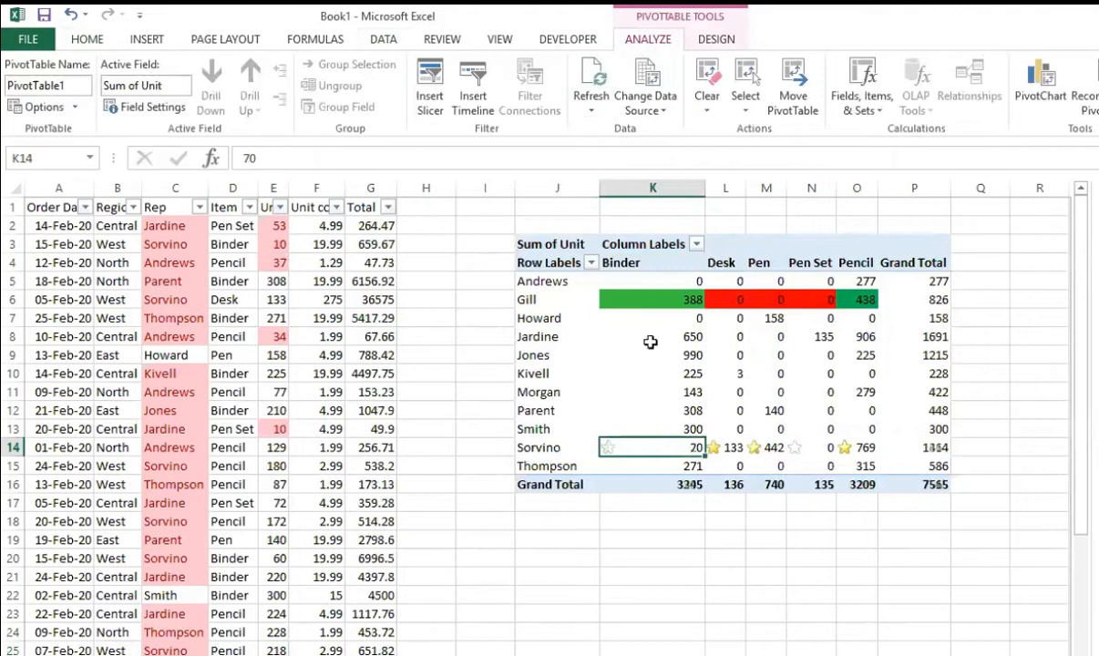
left_click(627, 538)
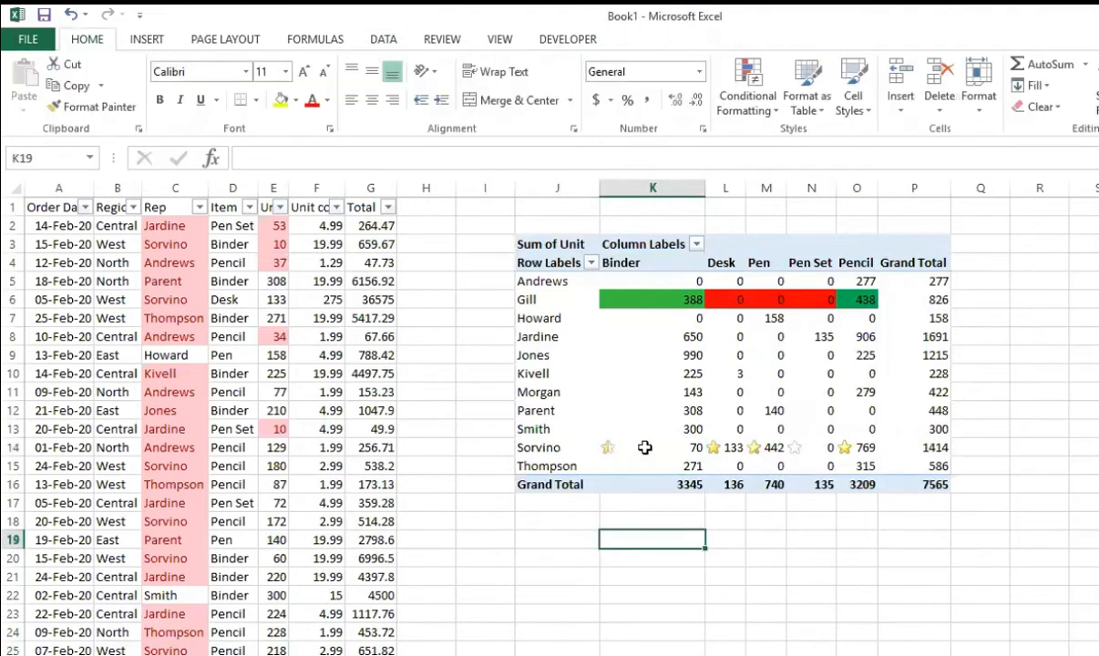
left_click(650, 448)
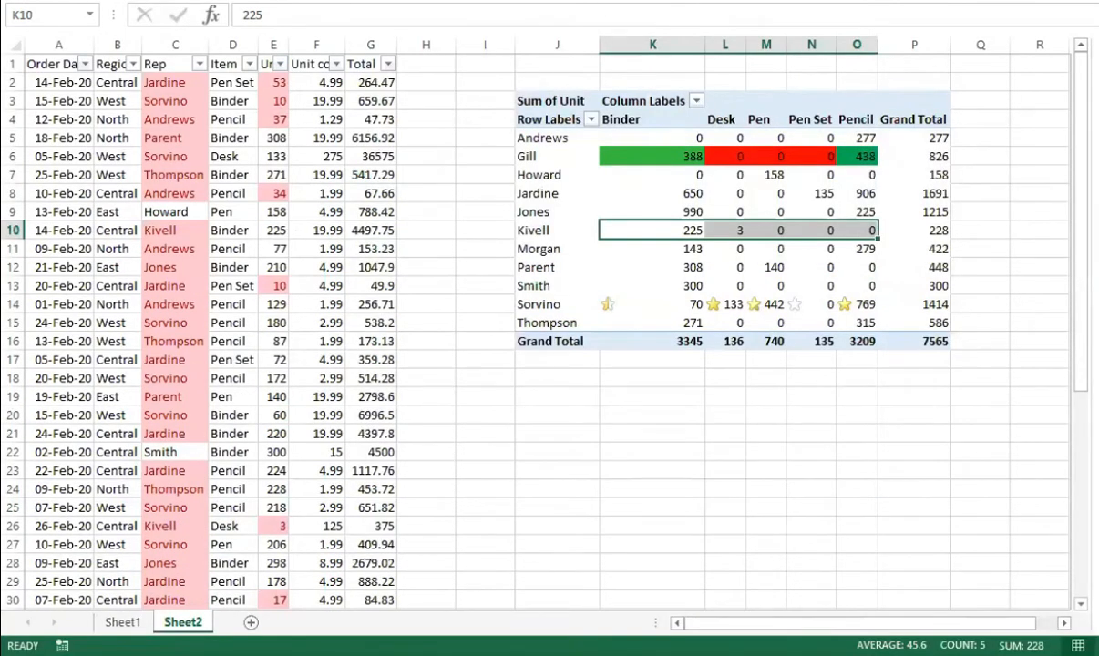
Step: Apply the directional icon set with green, yellow and red arrows to PivotTable cells K10:O10
left_click(746, 1)
mouse_move(813, 165)
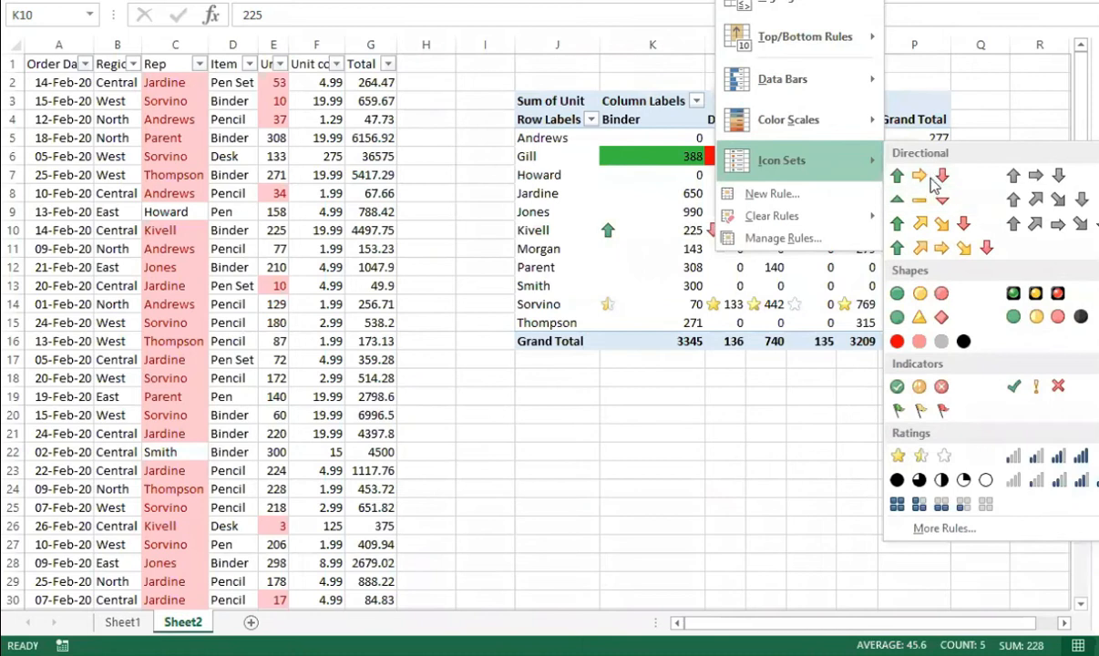
left_click(933, 181)
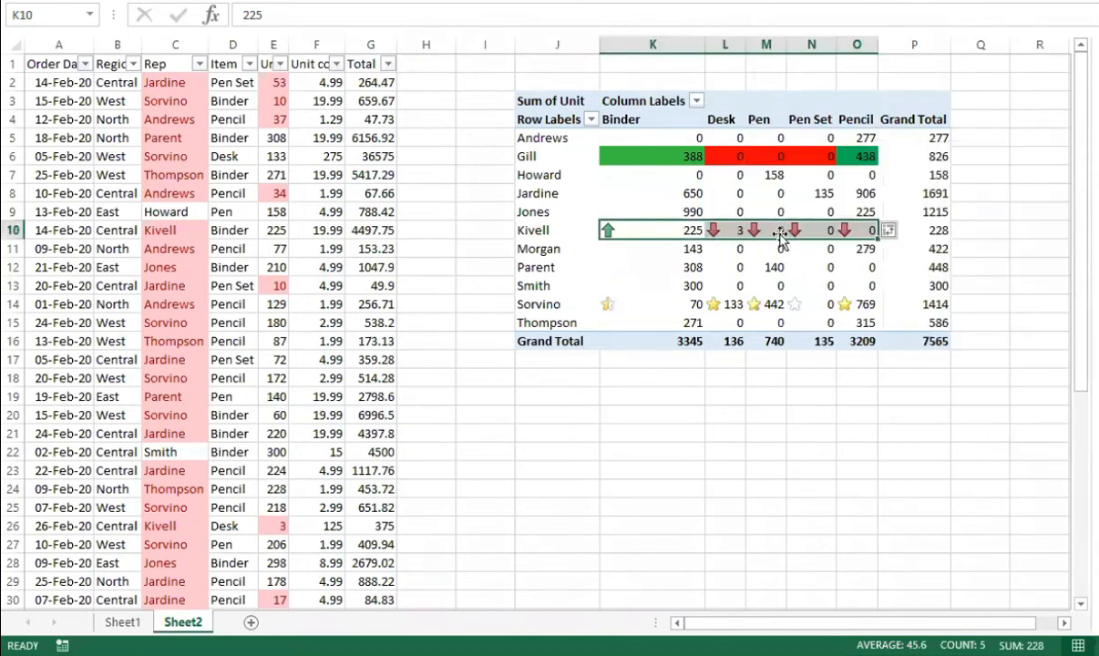
left_click(792, 409)
mouse_move(745, 269)
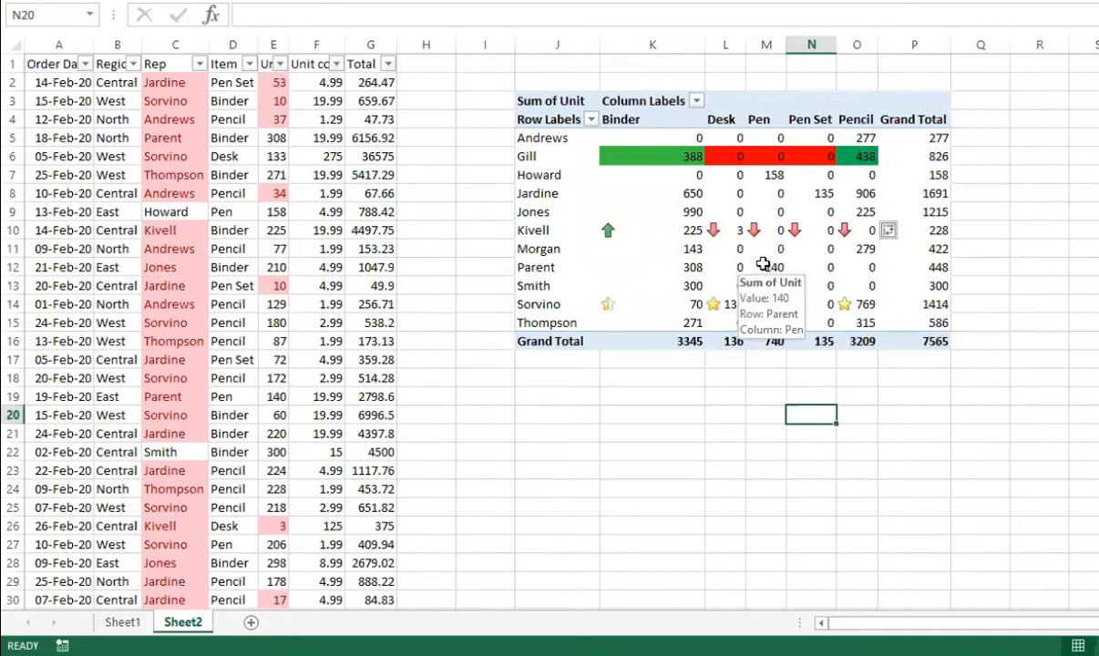
left_click(660, 434)
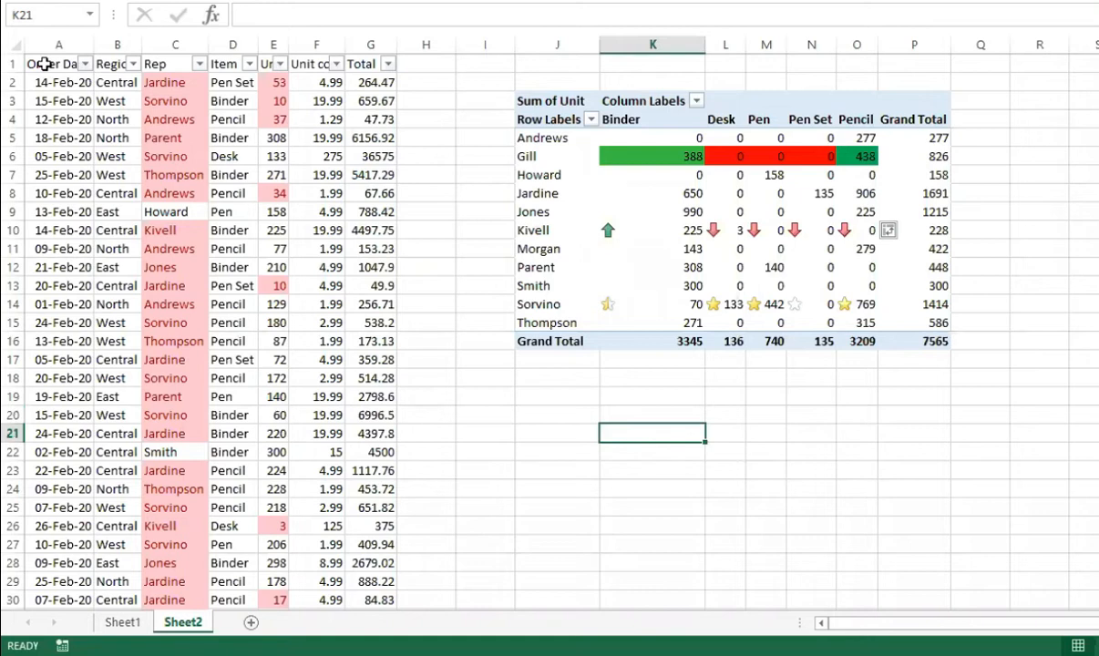
Step: Create a second PivotTable from A1:G48 below the first, starting at J21, with Sum of Total by item and month
left_click_drag(43, 64, 392, 558)
key("shift+Down")
key("shift+Down")
key("shift+Down")
key("shift+Down")
key("shift+Down")
key("shift+Down")
key("shift+Down")
key("shift+Down")
key("shift+Down")
key("shift+Down")
key("shift+Down")
key("shift+Down")
key("shift+Down")
key("shift+Down")
key("shift+Down")
key("shift+Down")
key("shift+Down")
key("shift+Down")
key("shift+Down")
key("shift+Down")
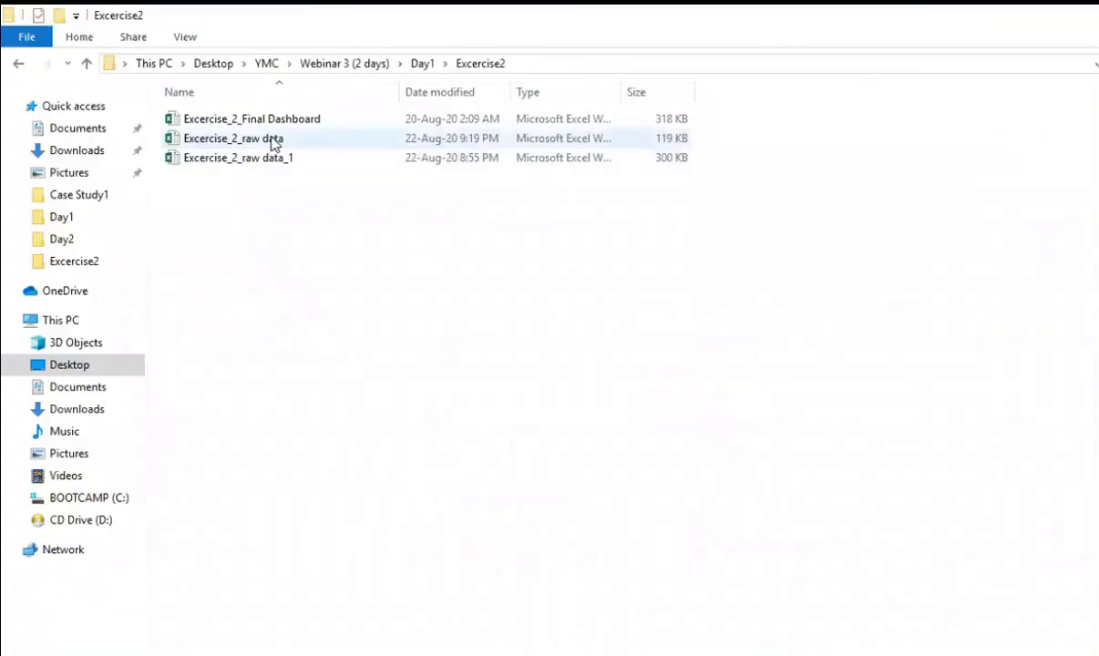
Step: Open the Excercise_2_raw data workbook and insert a PivotTable from its full data on a new worksheet, with items in rows and Order Date in columns
left_click(272, 138)
double_click(272, 138)
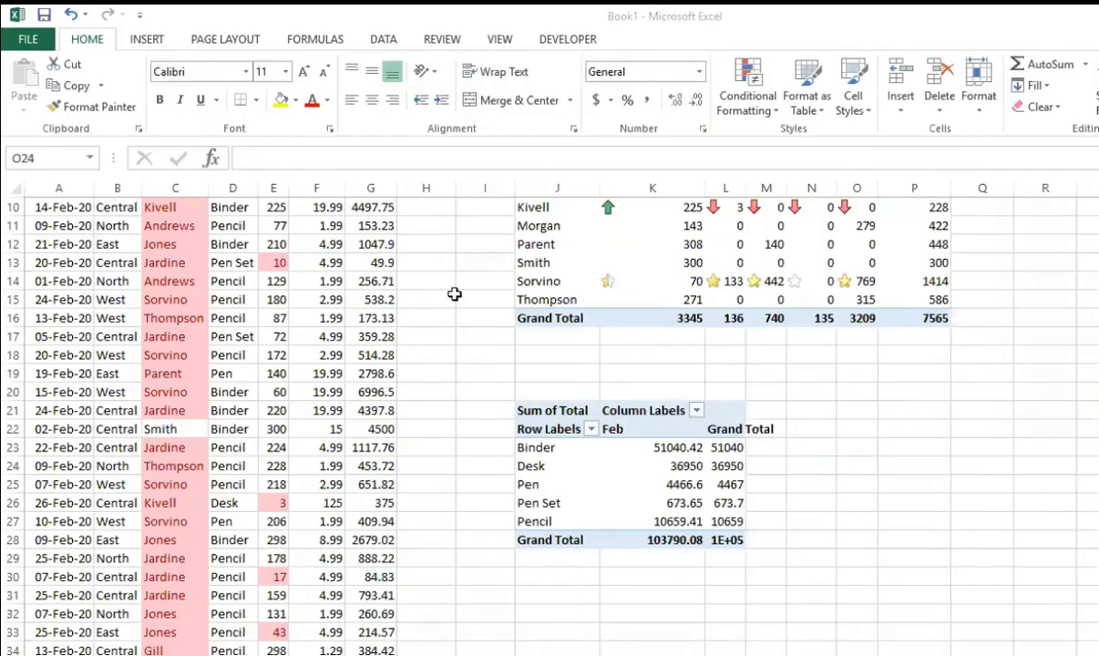
key("ctrl+Down")
key("ctrl+Up")
key("ctrl+shift+Right")
key("ctrl+shift+Down")
key("alt")
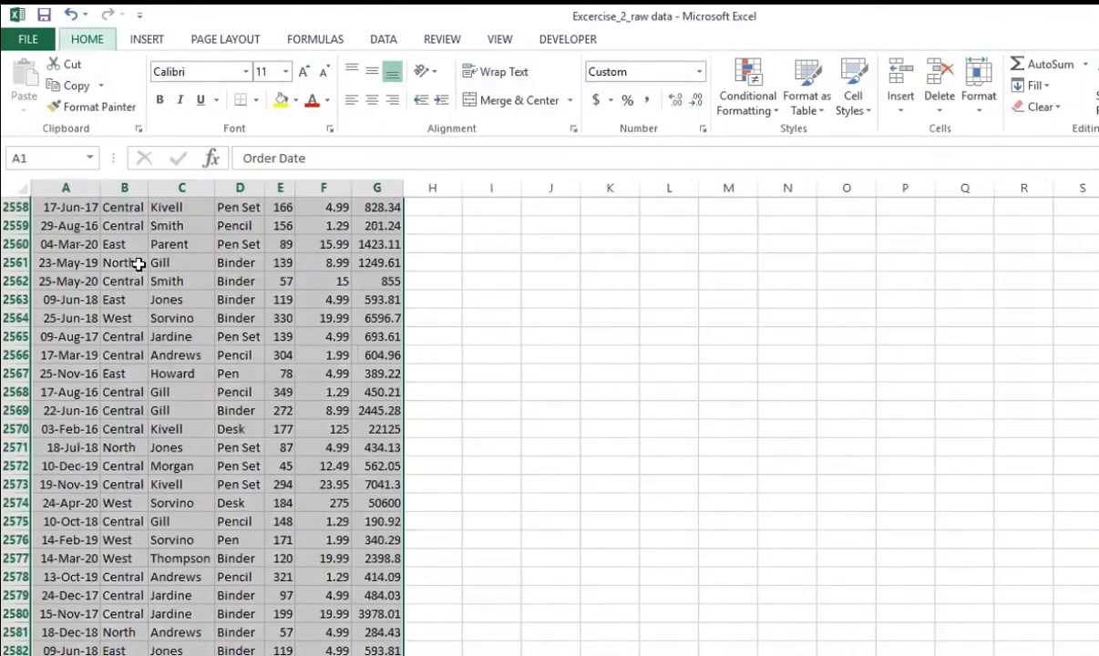
key("n")
key("v")
key("Return")
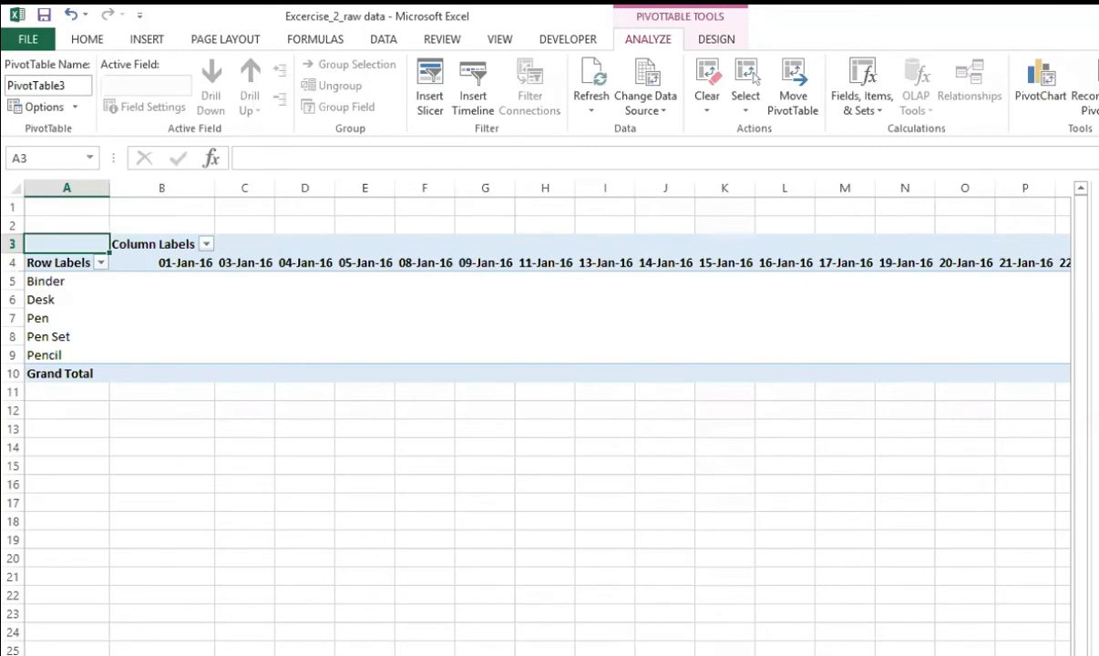
Step: Group the PivotTable's Order Date column labels by Years only, without Months
left_click(428, 259)
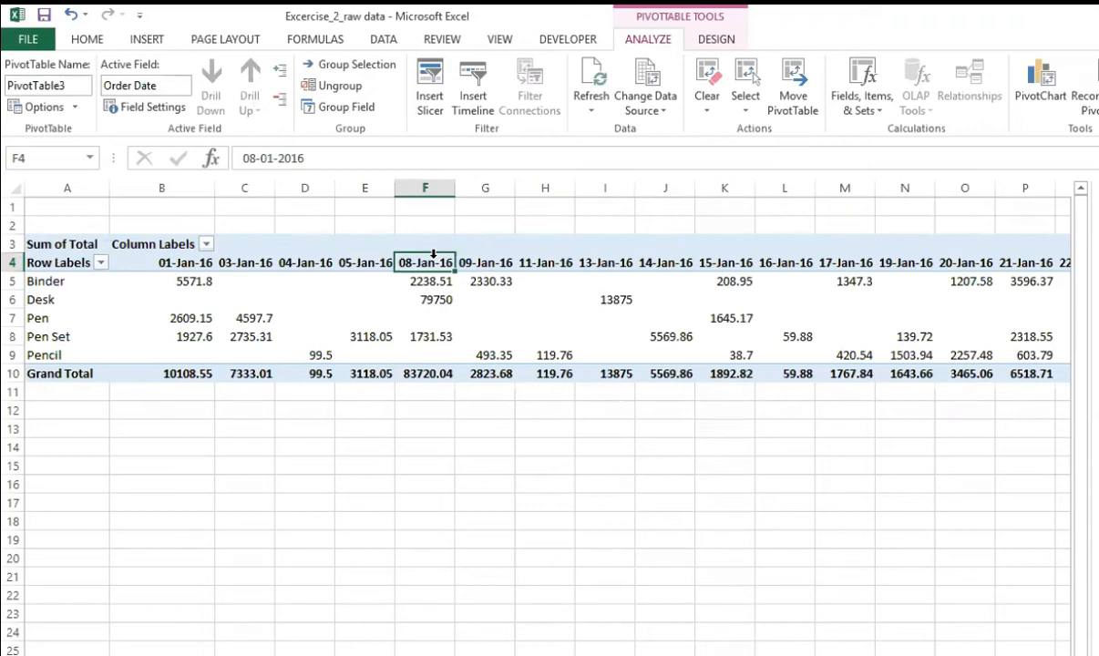
right_click(430, 265)
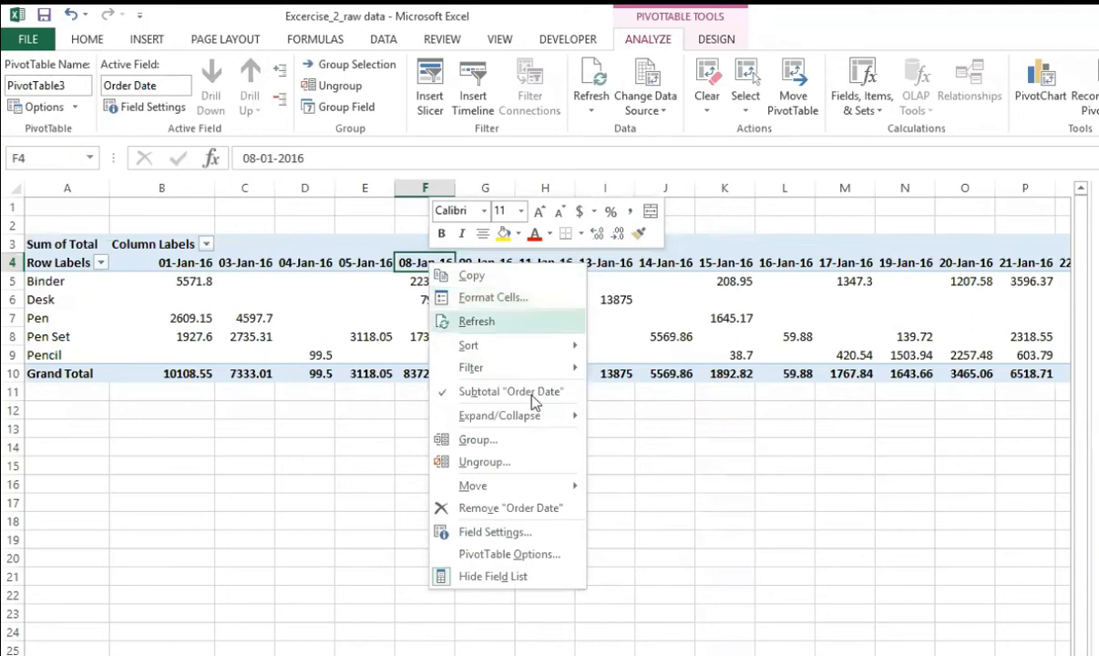
left_click(511, 443)
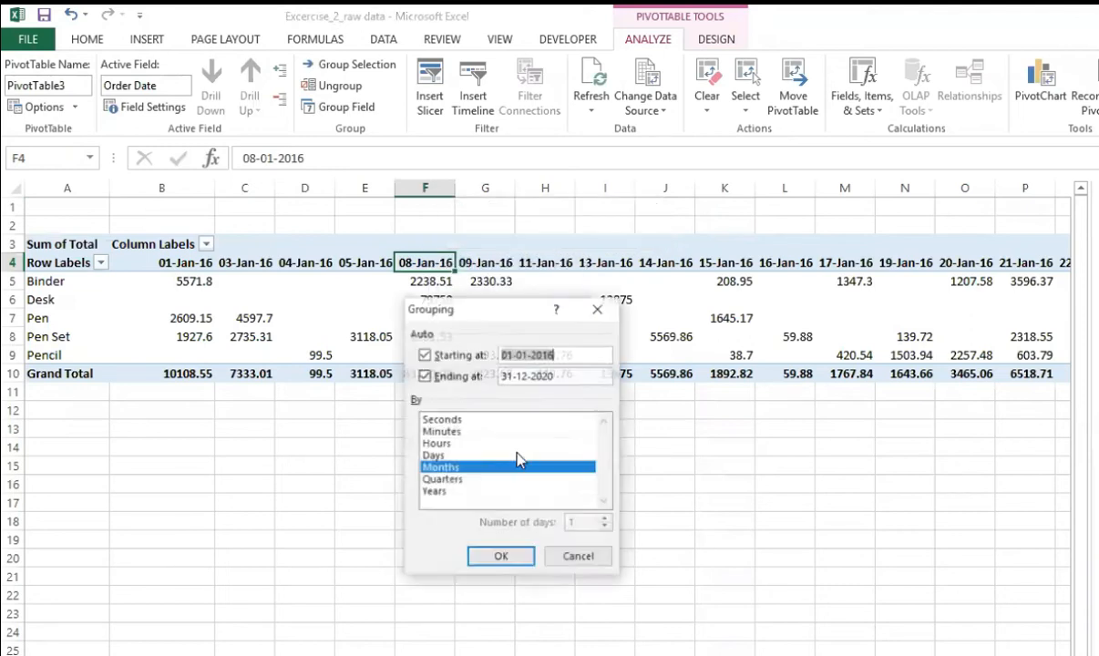
left_click(434, 491)
left_click(441, 468)
left_click(500, 557)
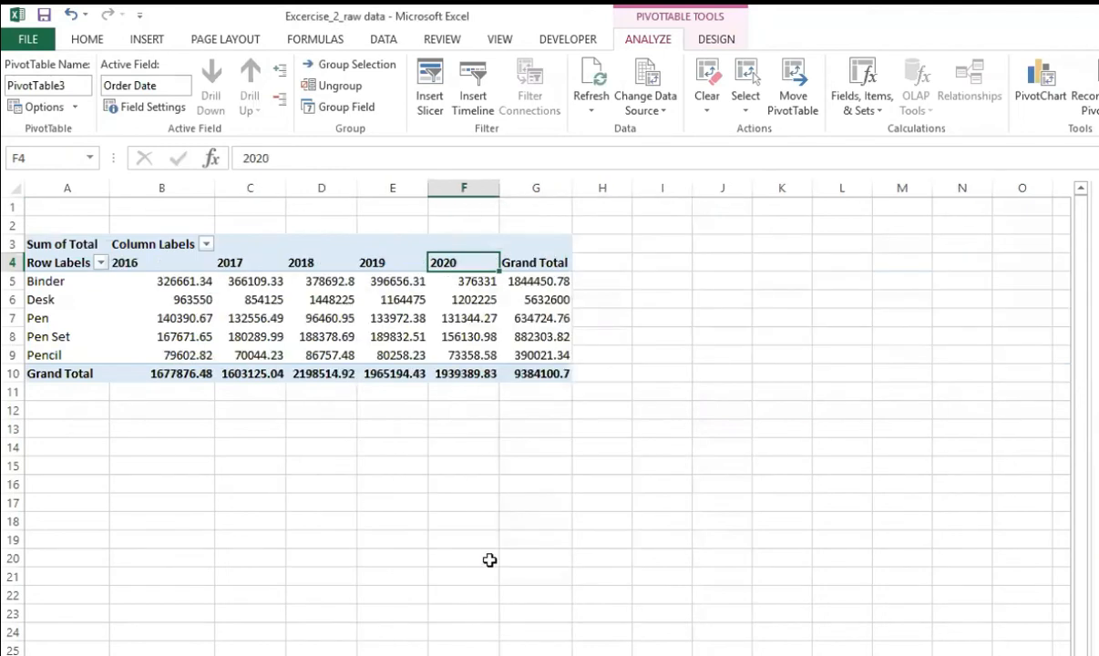
left_click(490, 560)
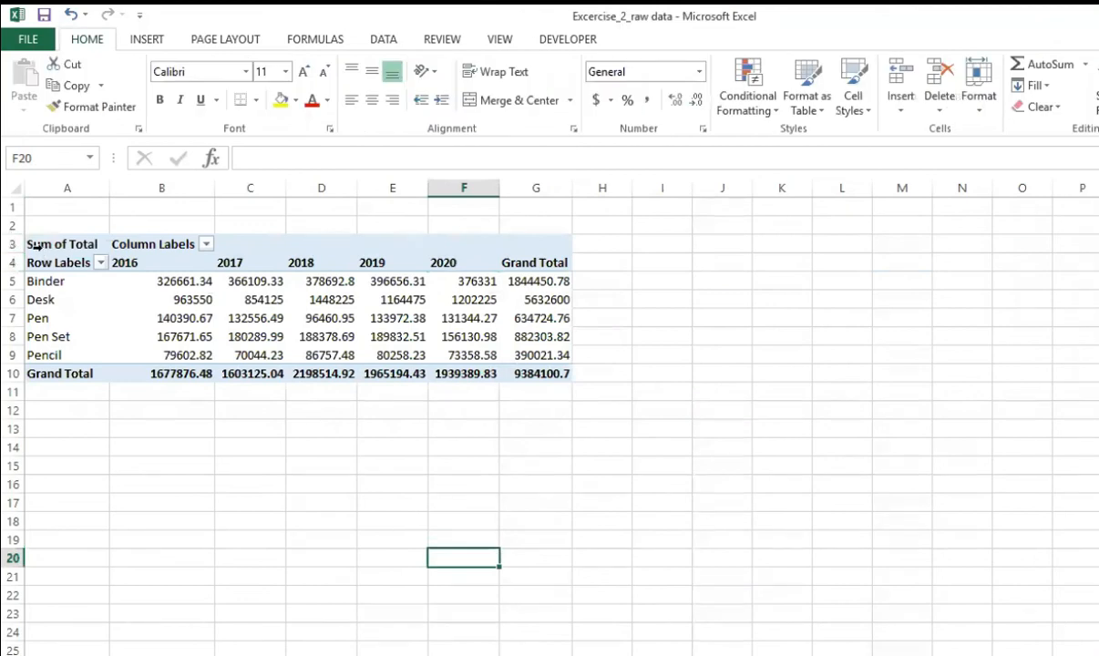
Step: Apply the directional icon set with green, yellow and red arrows to the Binder row's yearly values in B5:F5
left_click_drag(159, 279, 477, 284)
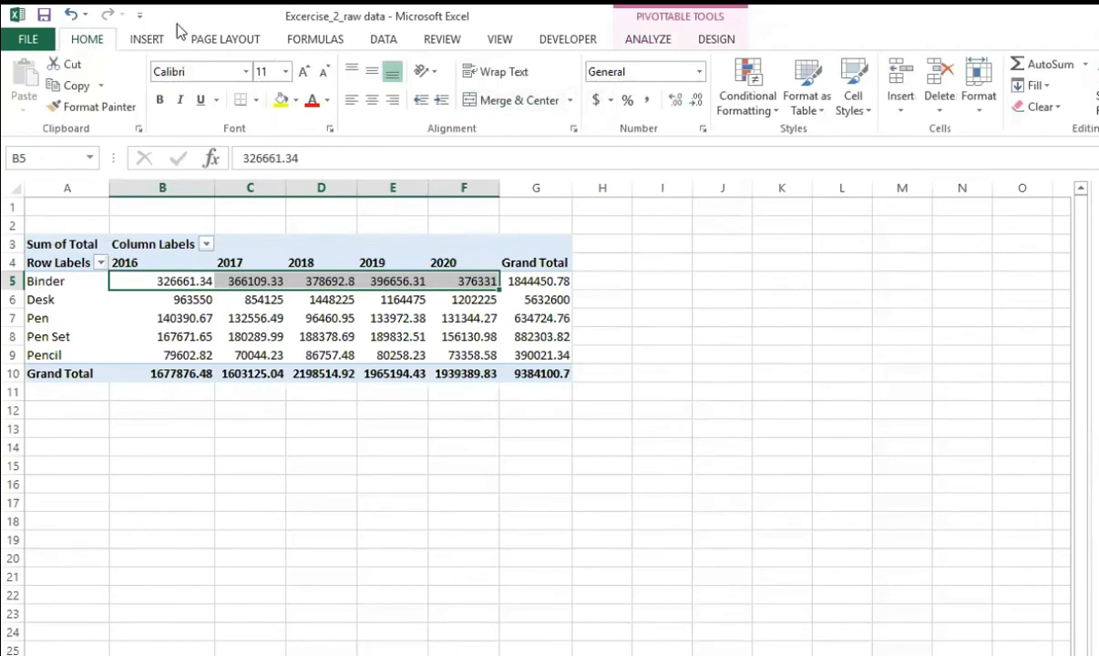
left_click(745, 102)
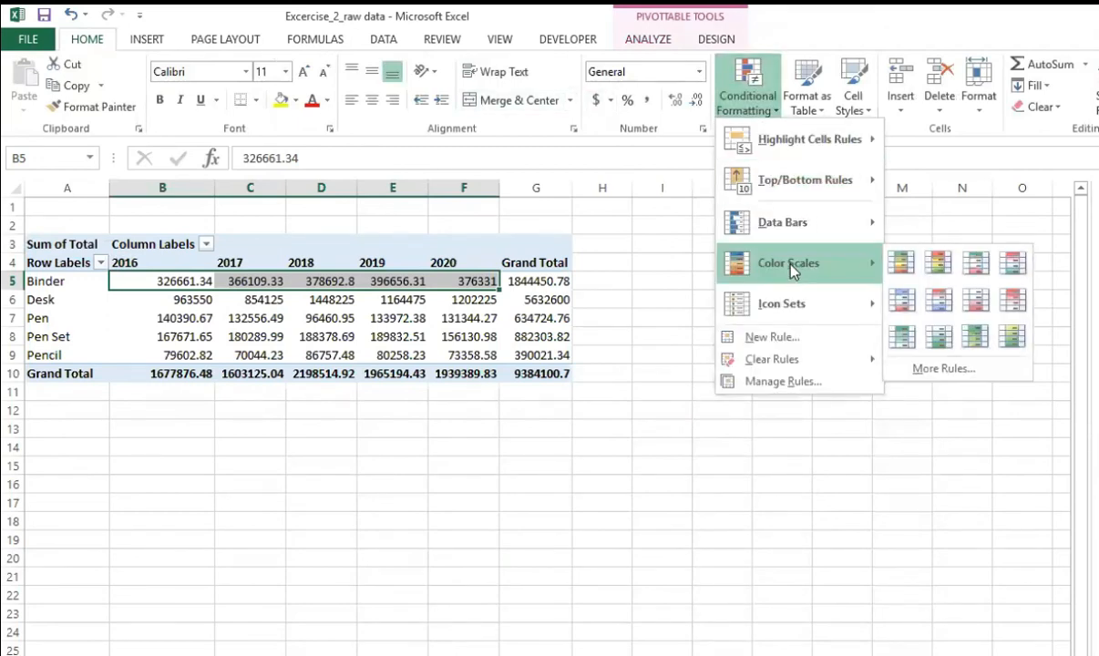
mouse_move(790, 305)
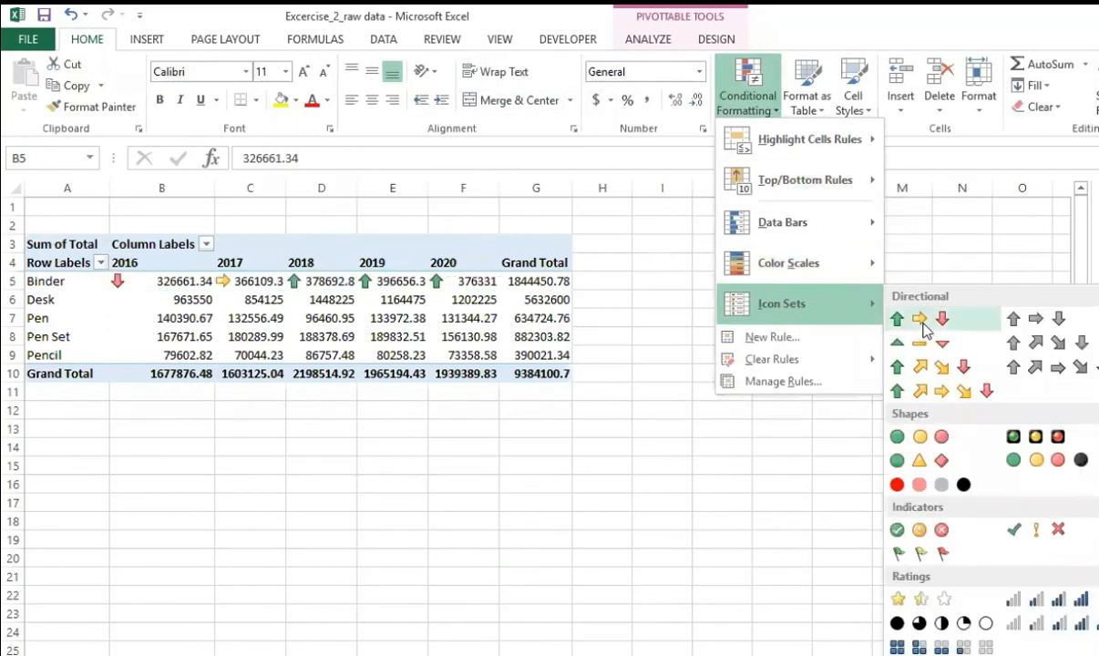
left_click(920, 319)
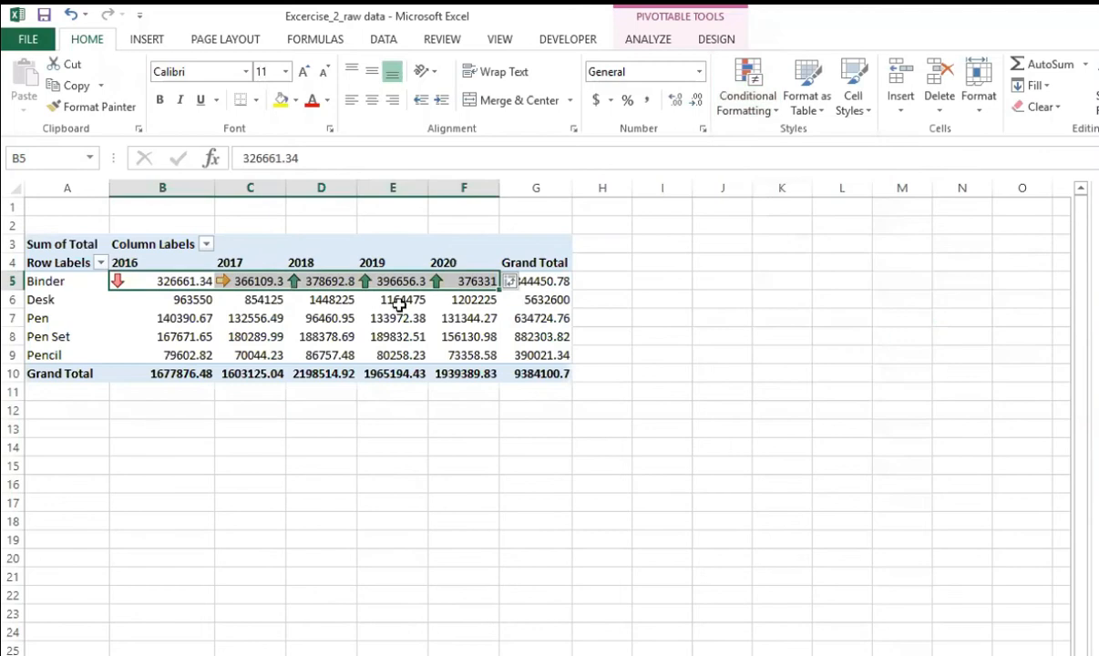
Step: Open the icon set rule for B5:F5 from the rules manager and examine its scope options and percent thresholds
left_click(744, 108)
left_click(783, 381)
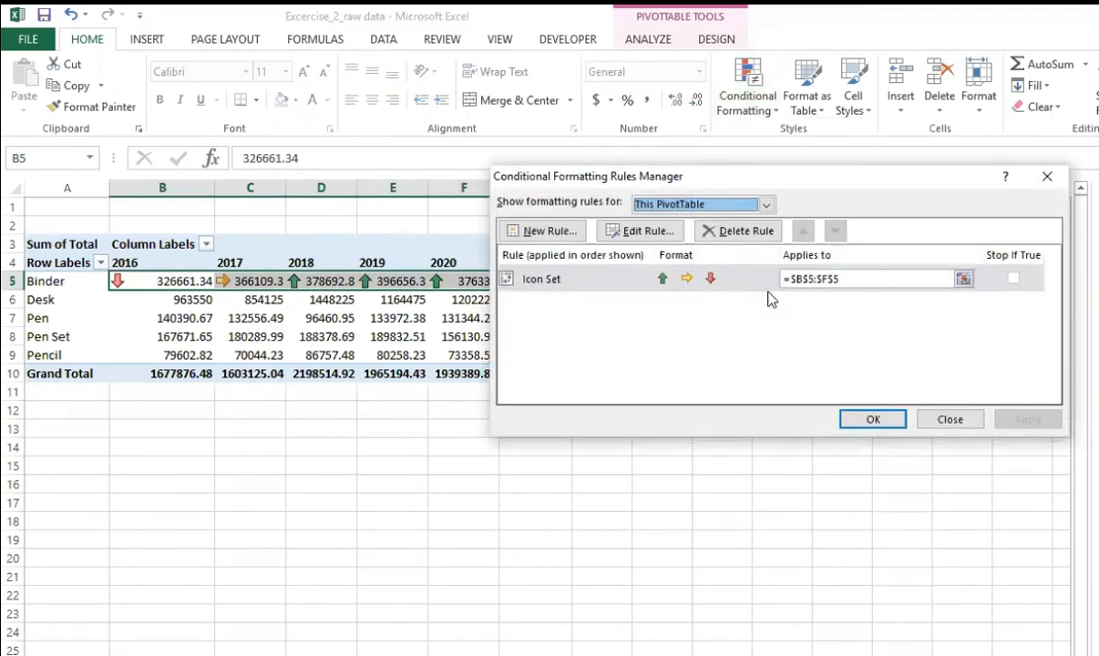
left_click(877, 405)
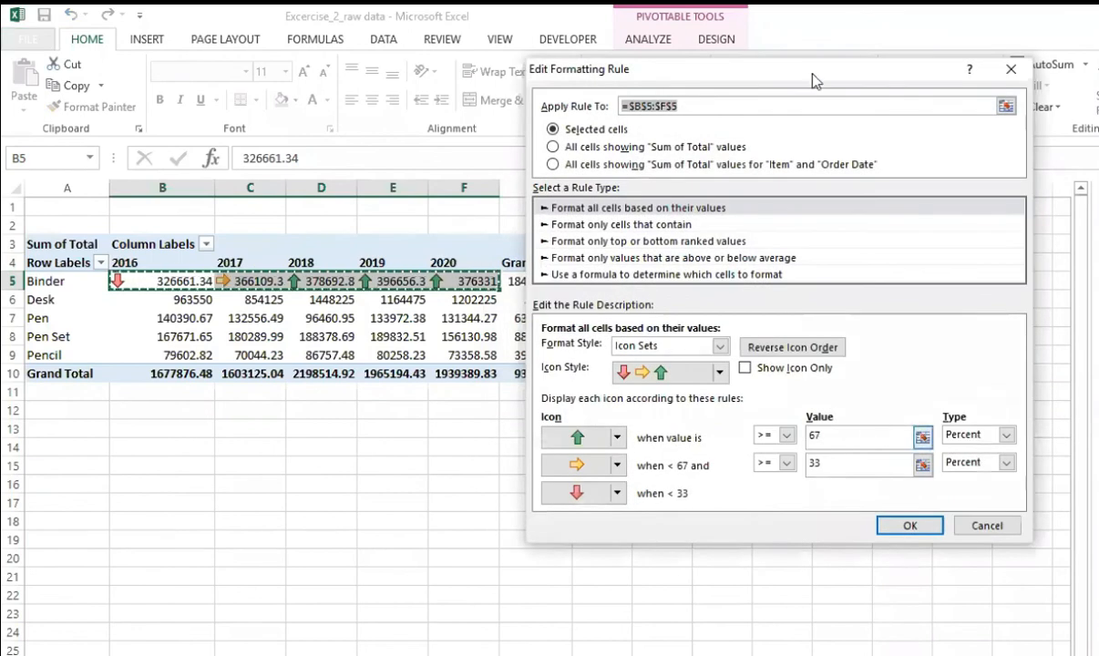
left_click_drag(879, 79, 1056, 86)
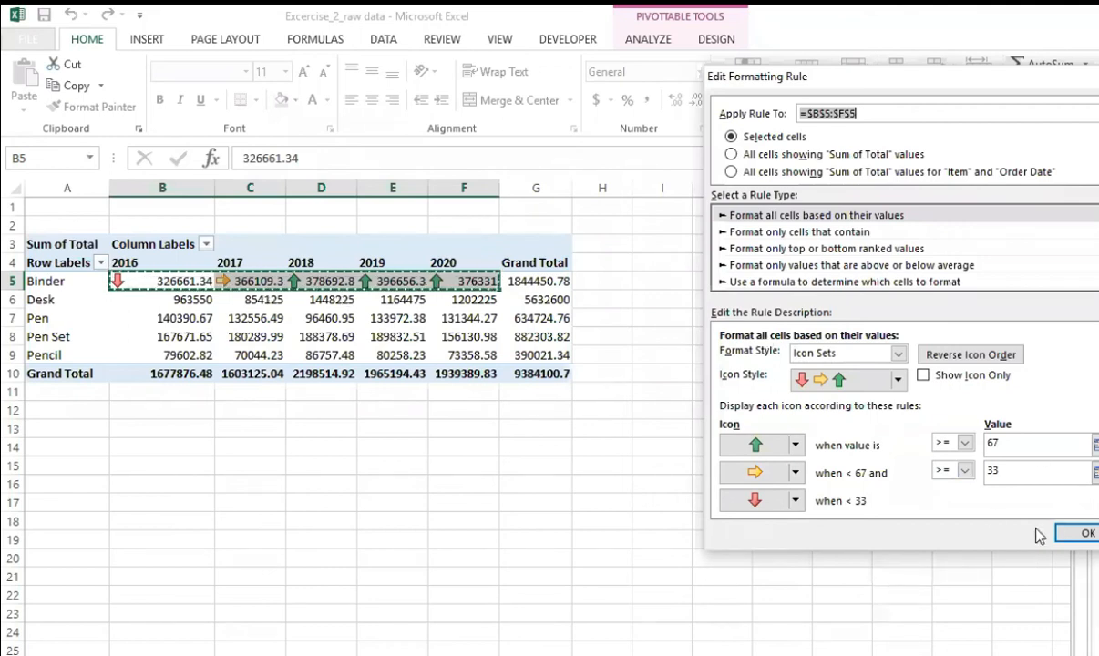
left_click(1066, 534)
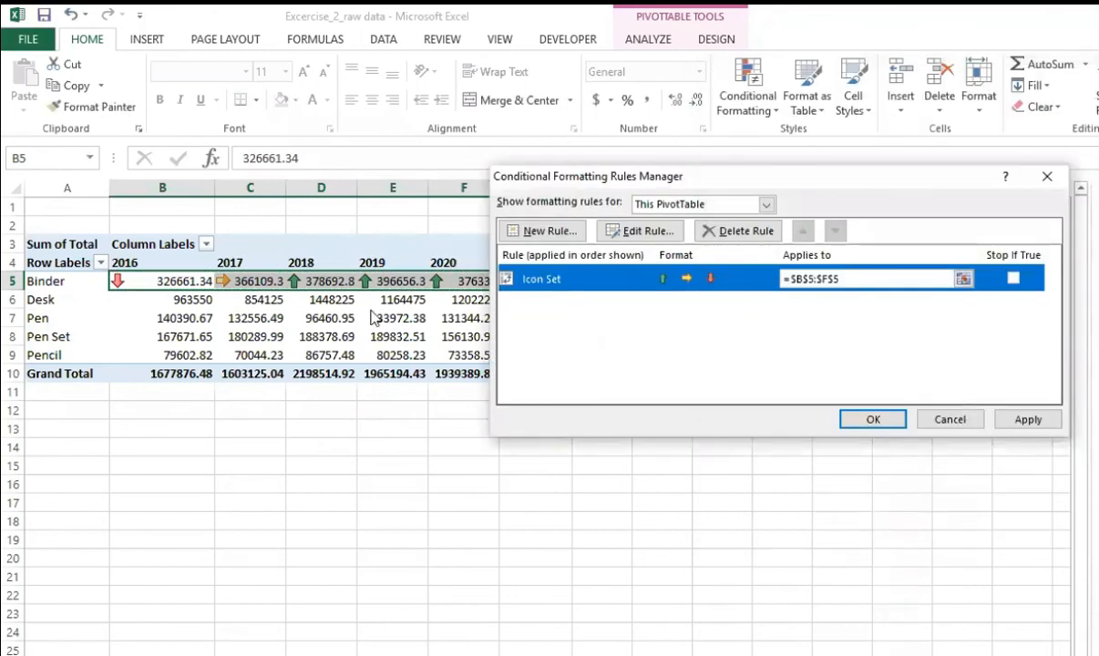
left_click(1026, 422)
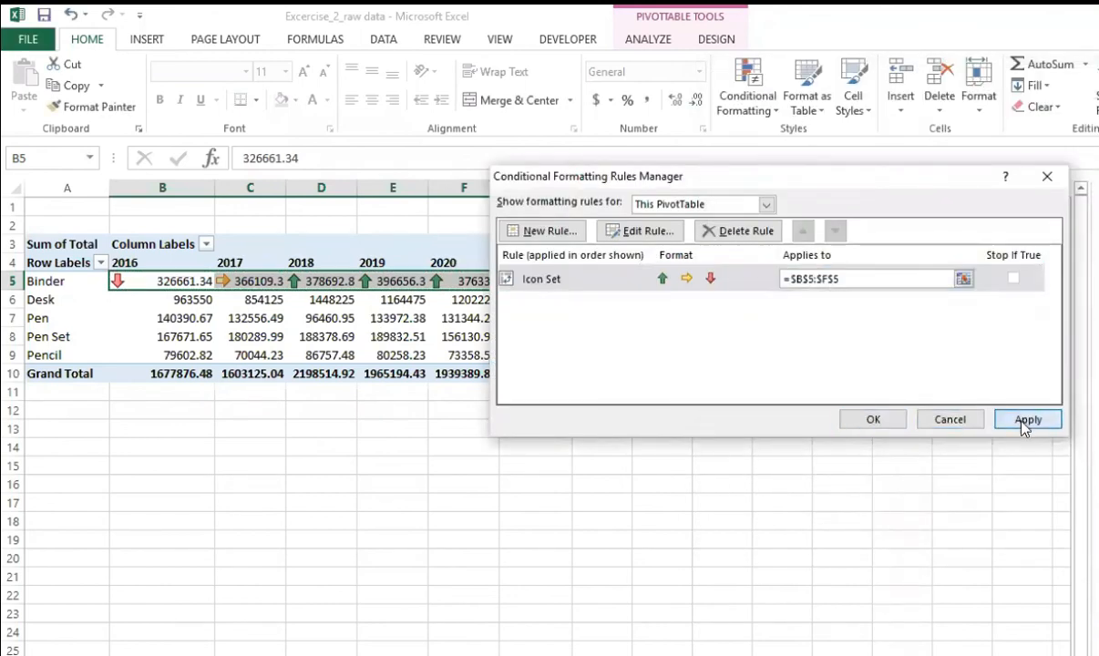
left_click(875, 421)
Step: Try to apply an icon set to the Desk through Pencil yearly values in B6:F9 as one block, and undo it
left_click_drag(182, 300, 456, 300)
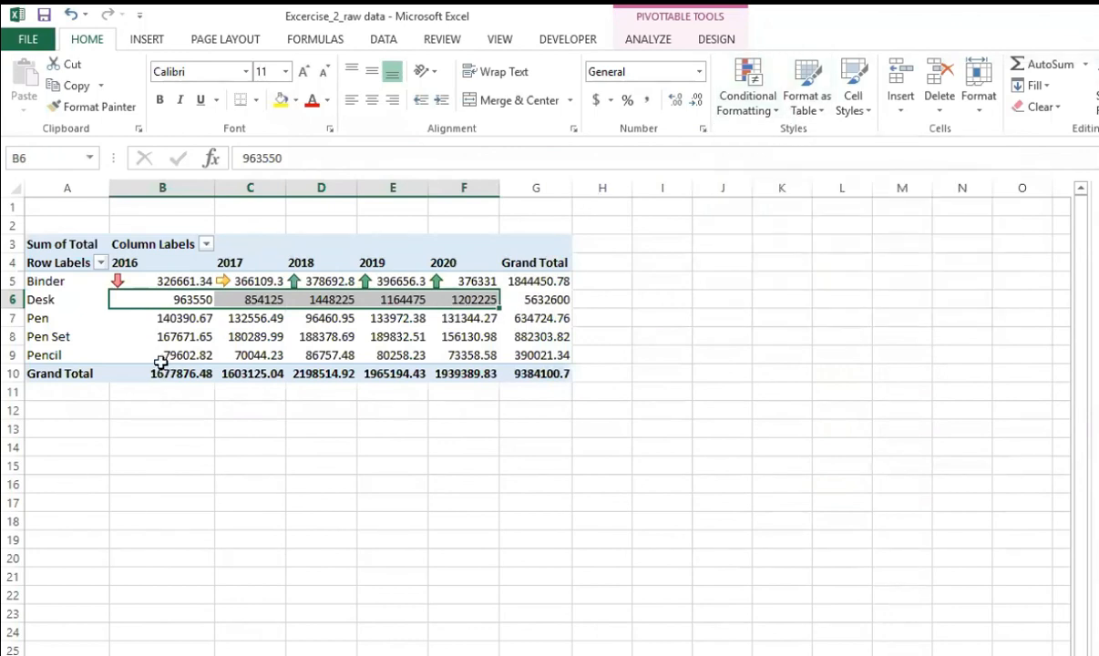
mouse_move(162, 365)
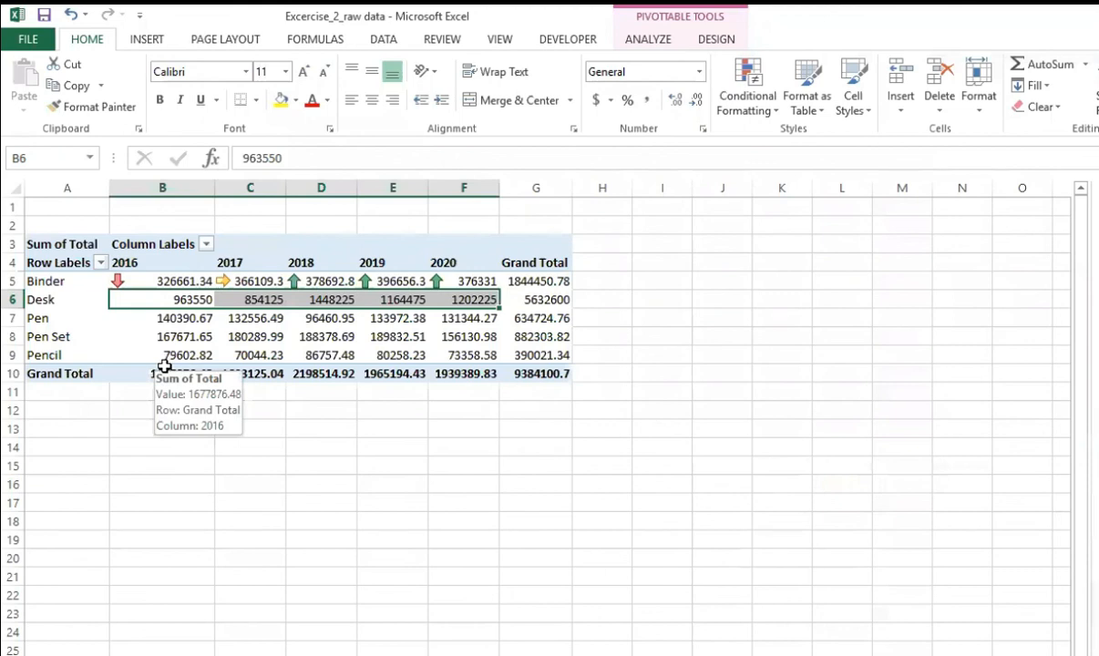
left_click_drag(159, 303, 469, 352)
left_click(747, 100)
mouse_move(781, 308)
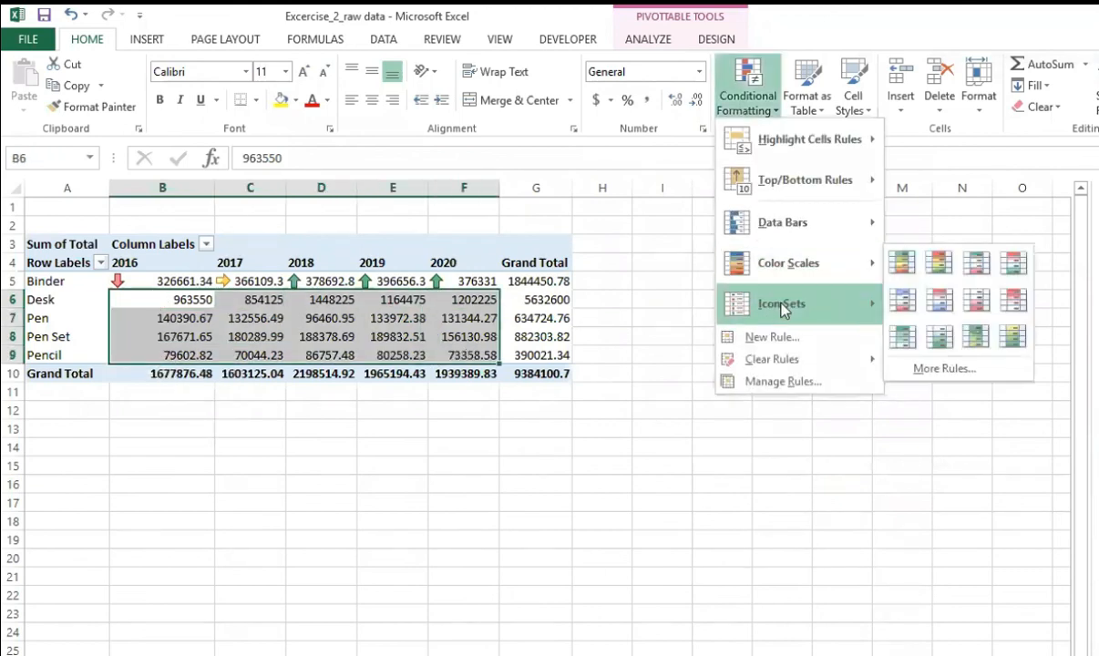
key("ctrl+z")
left_click(390, 446)
left_click_drag(171, 303, 536, 294)
left_click(253, 302)
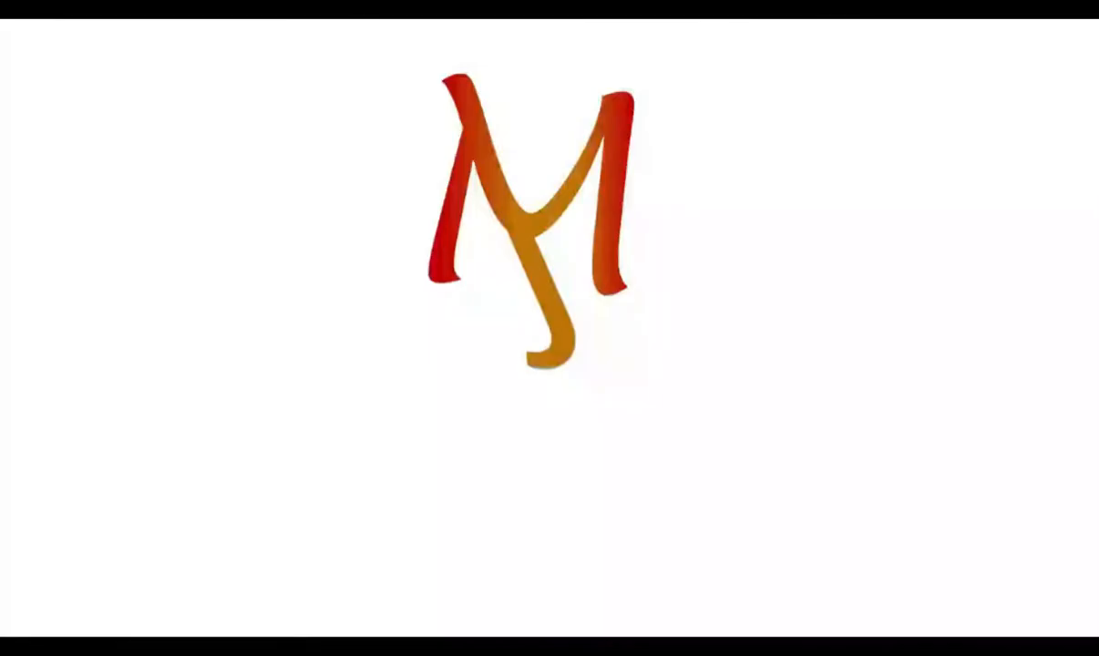